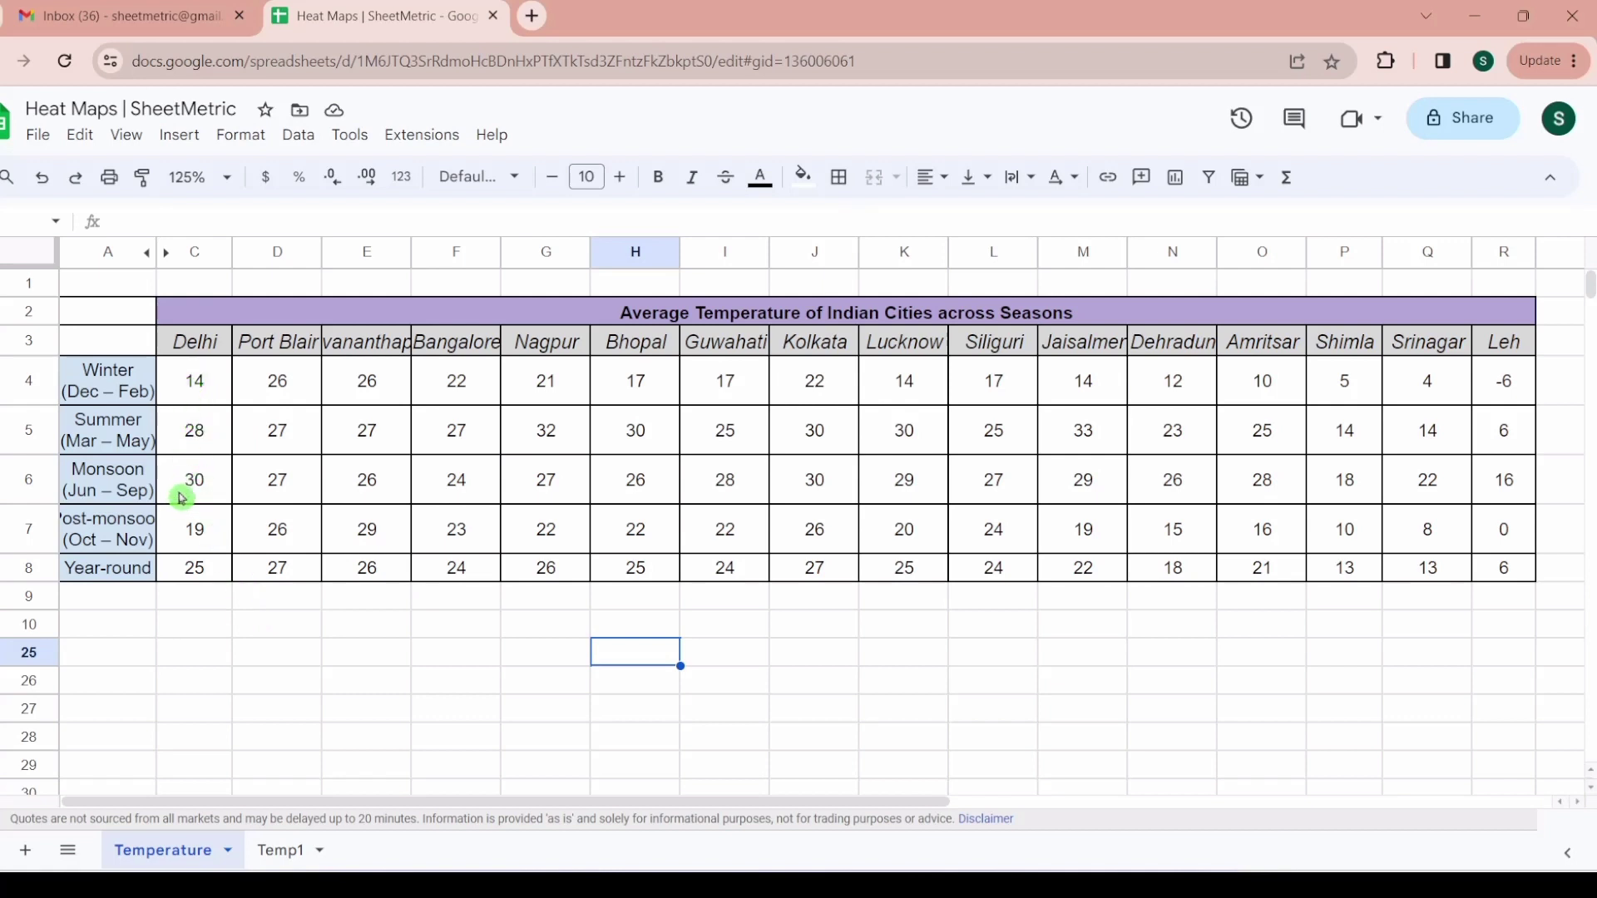
- Browse the Temperature table's season labels and city values, ending at Port Blair's year-round value
click(182, 497)
key(Left)
key(Up)
key(Up)
key(Up)
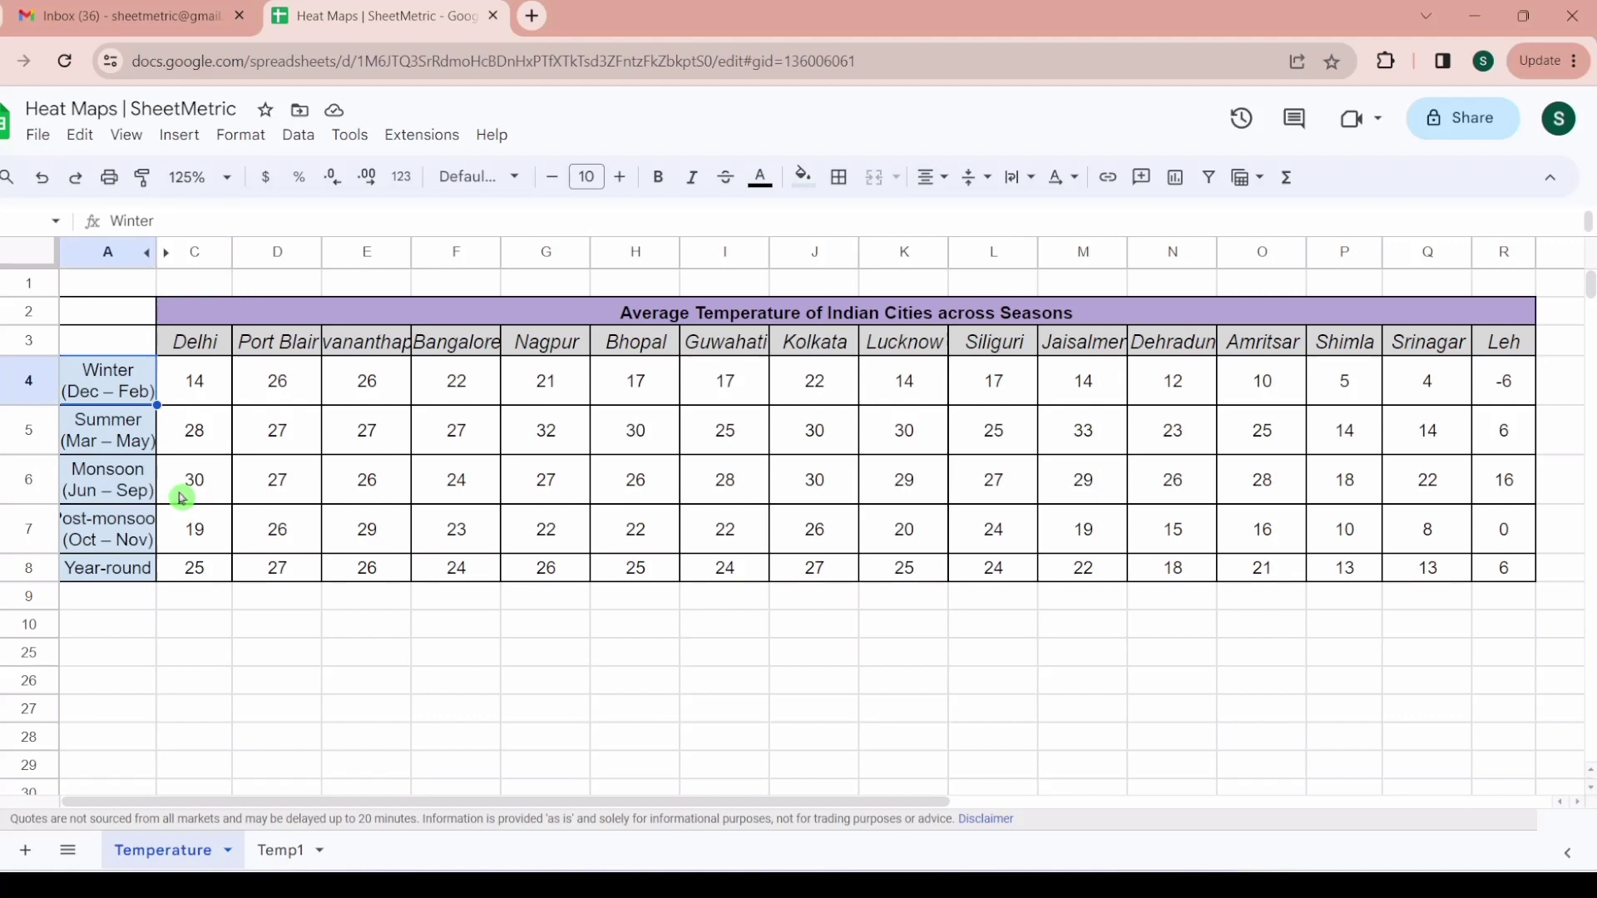
key(Down)
key(Down)
key(Down)
key(Down)
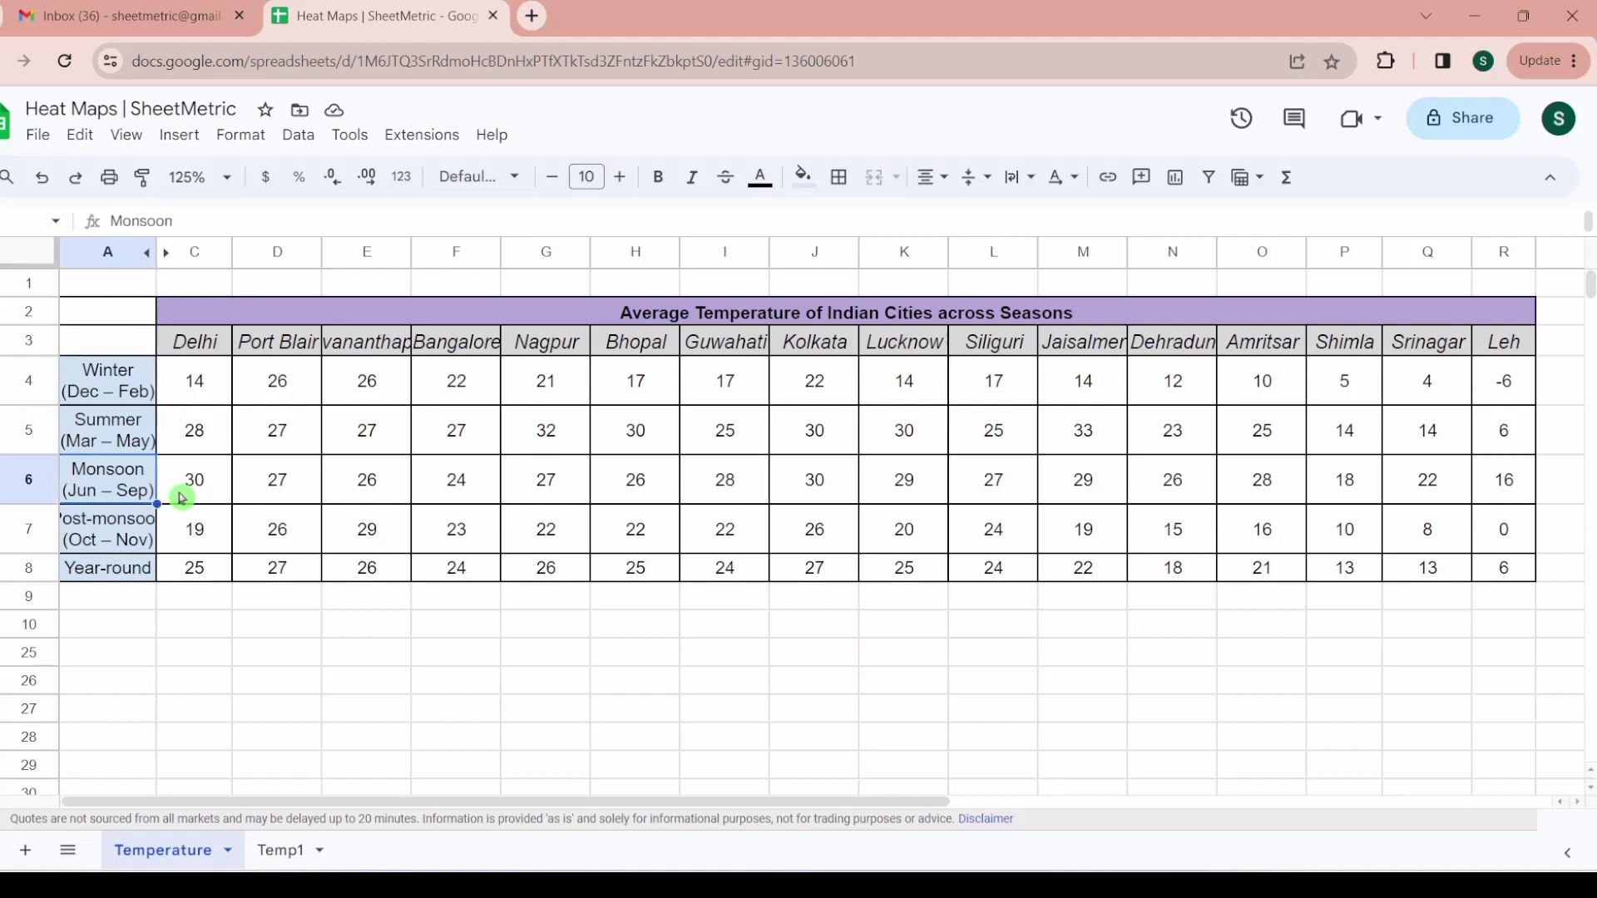
key(Right)
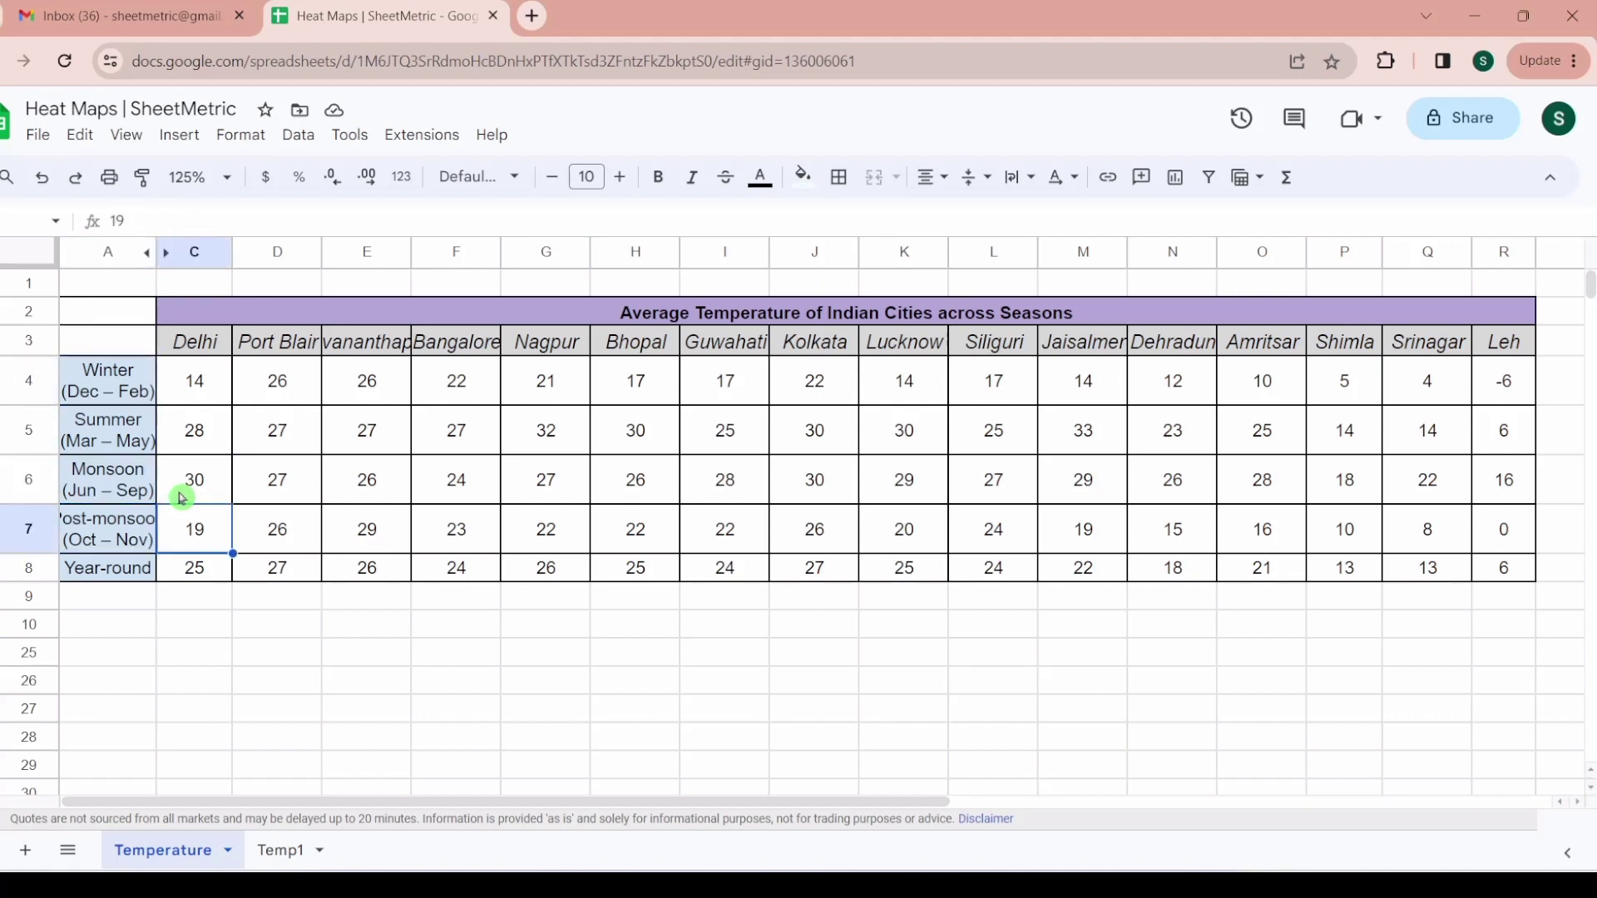
key(Down)
key(Left)
key(Right)
key(Right)
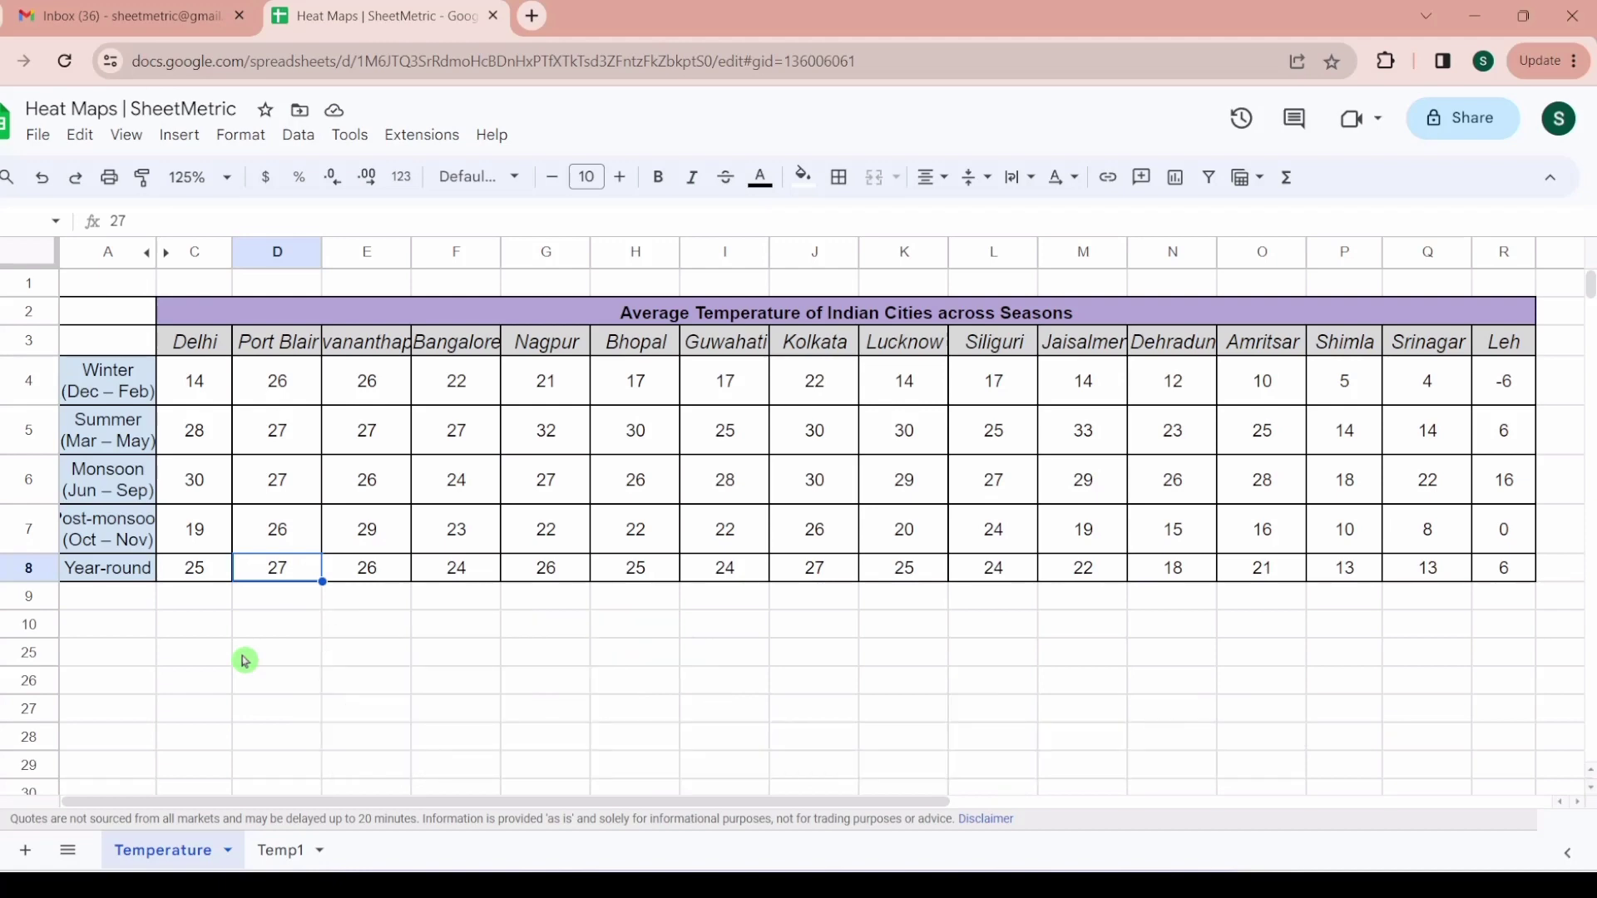
- Switch to the heat-mapped Temp1 sheet and inspect the empty row below the table
click(287, 857)
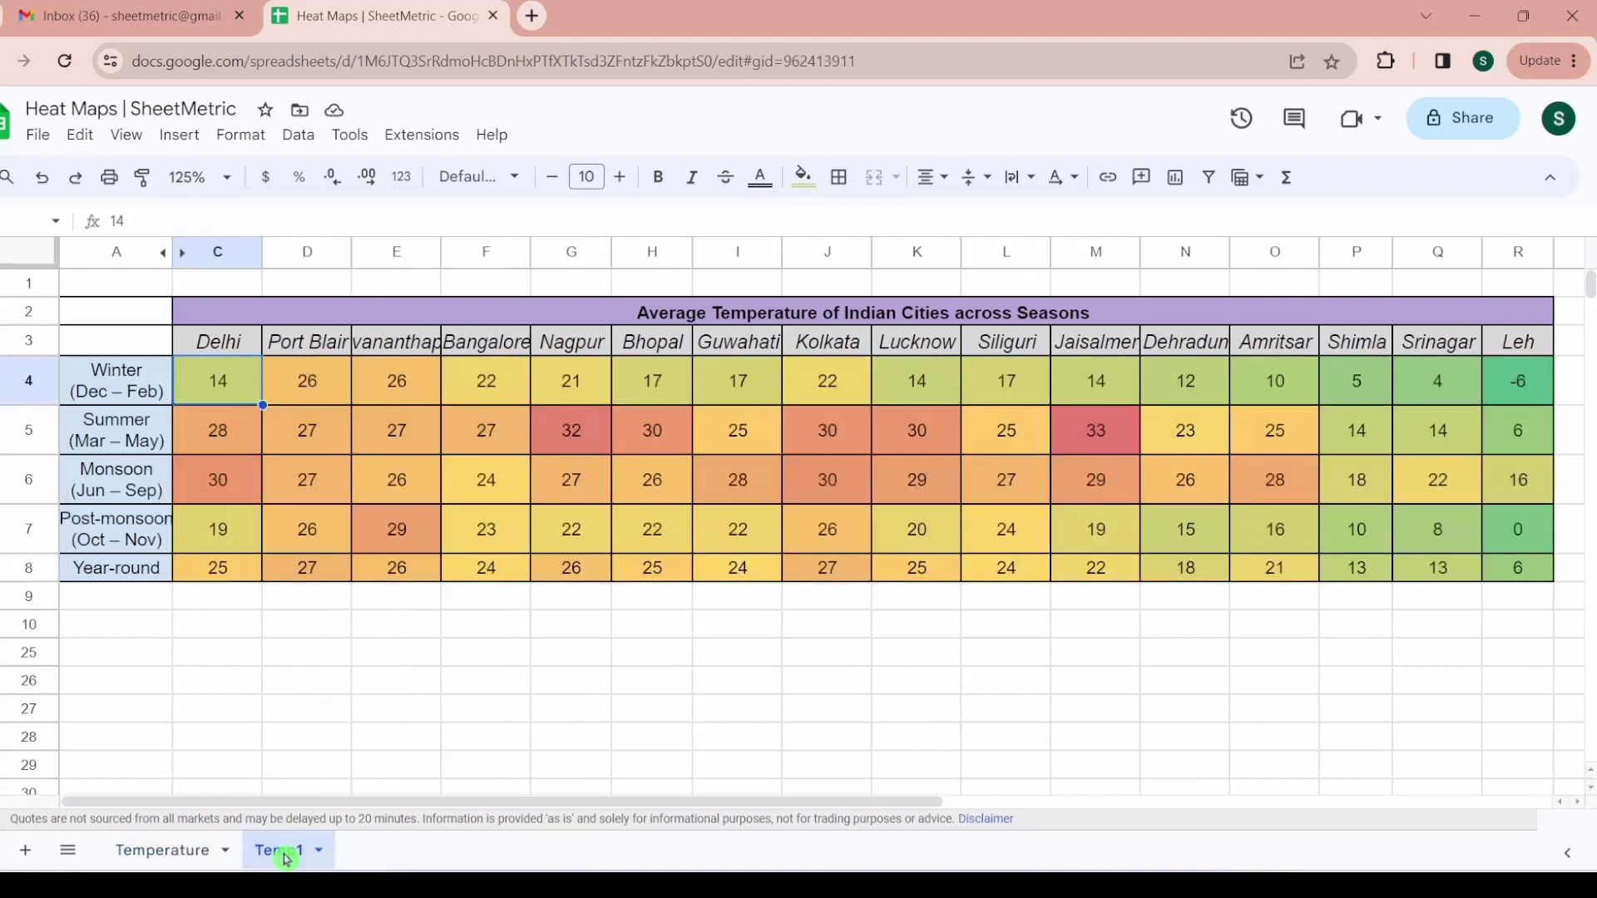
click(400, 637)
key(Right)
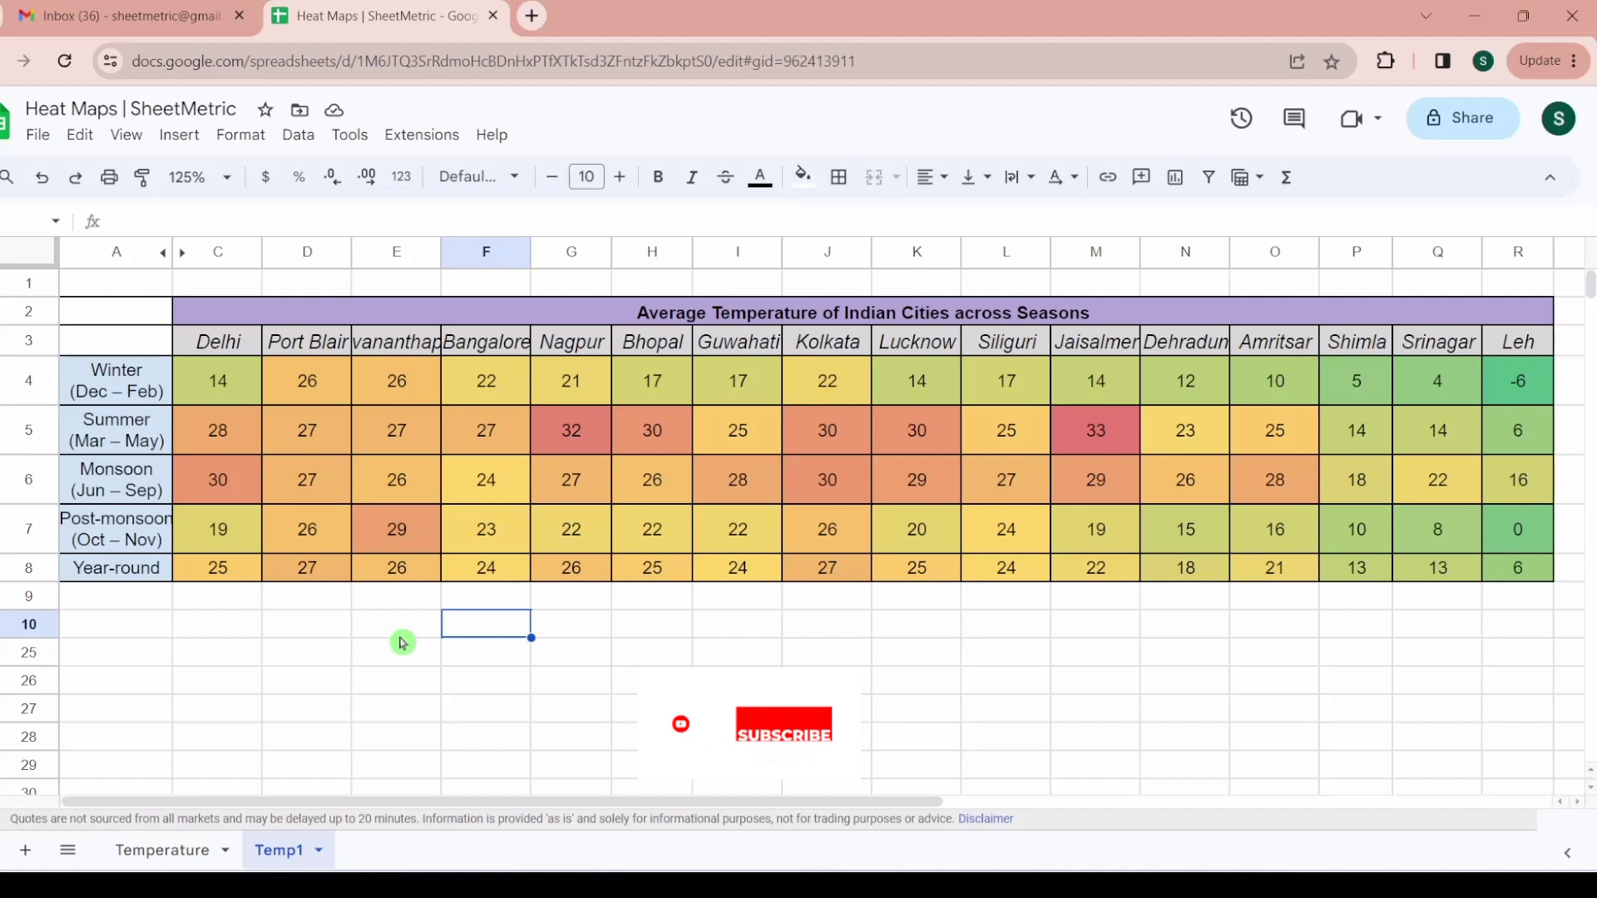
key(Right)
key(Right)
key(Right)
key(Right)
key(Right)
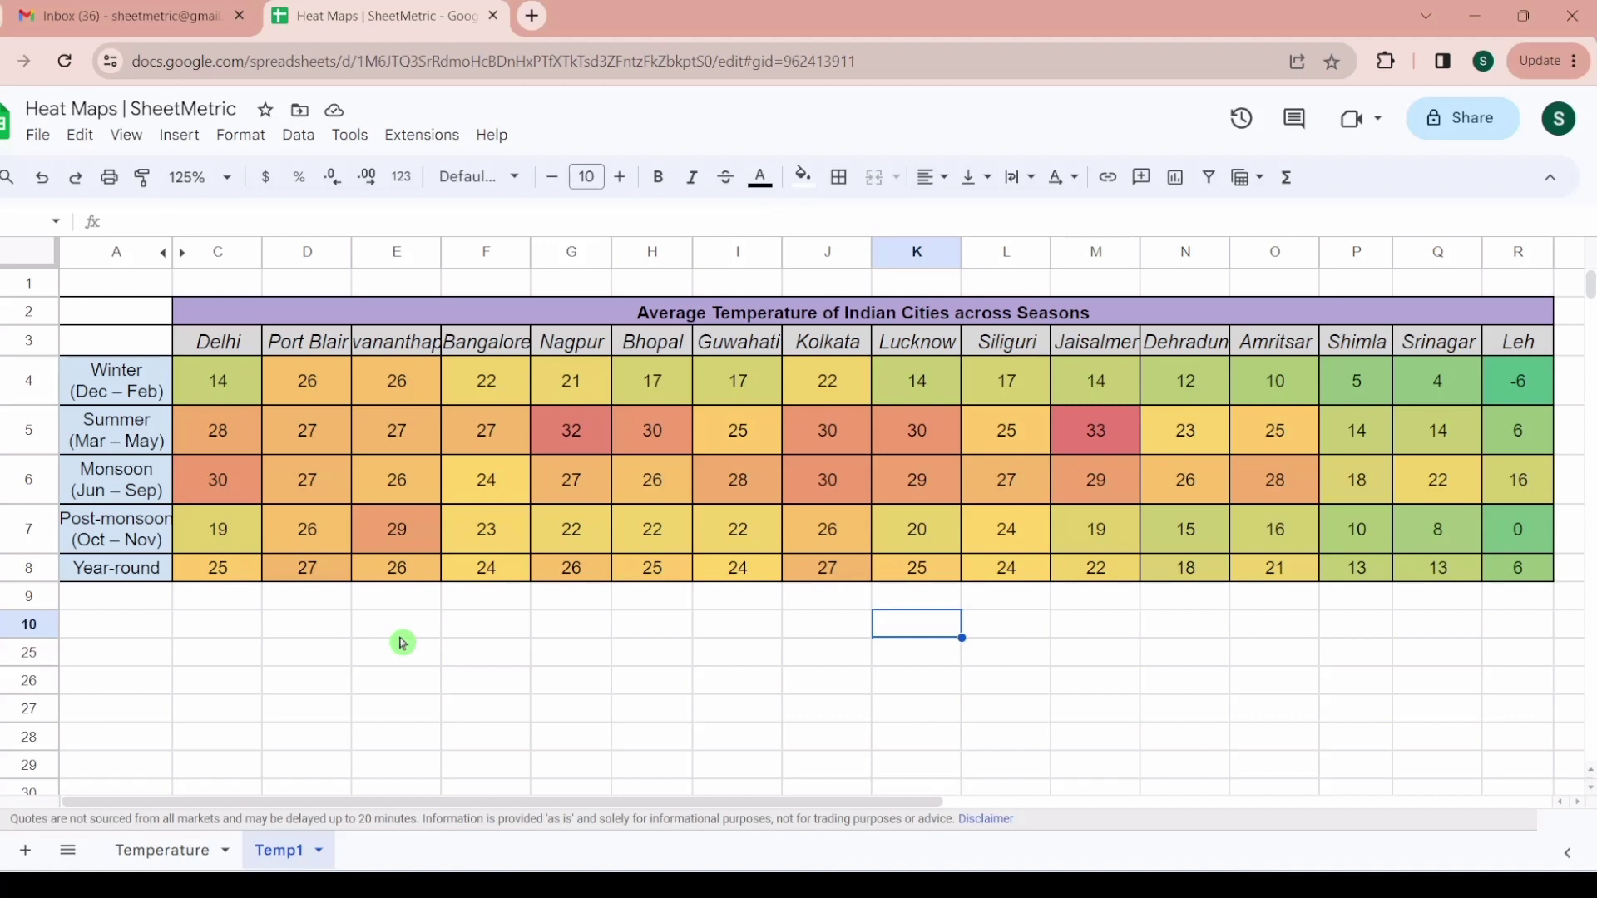
click(403, 643)
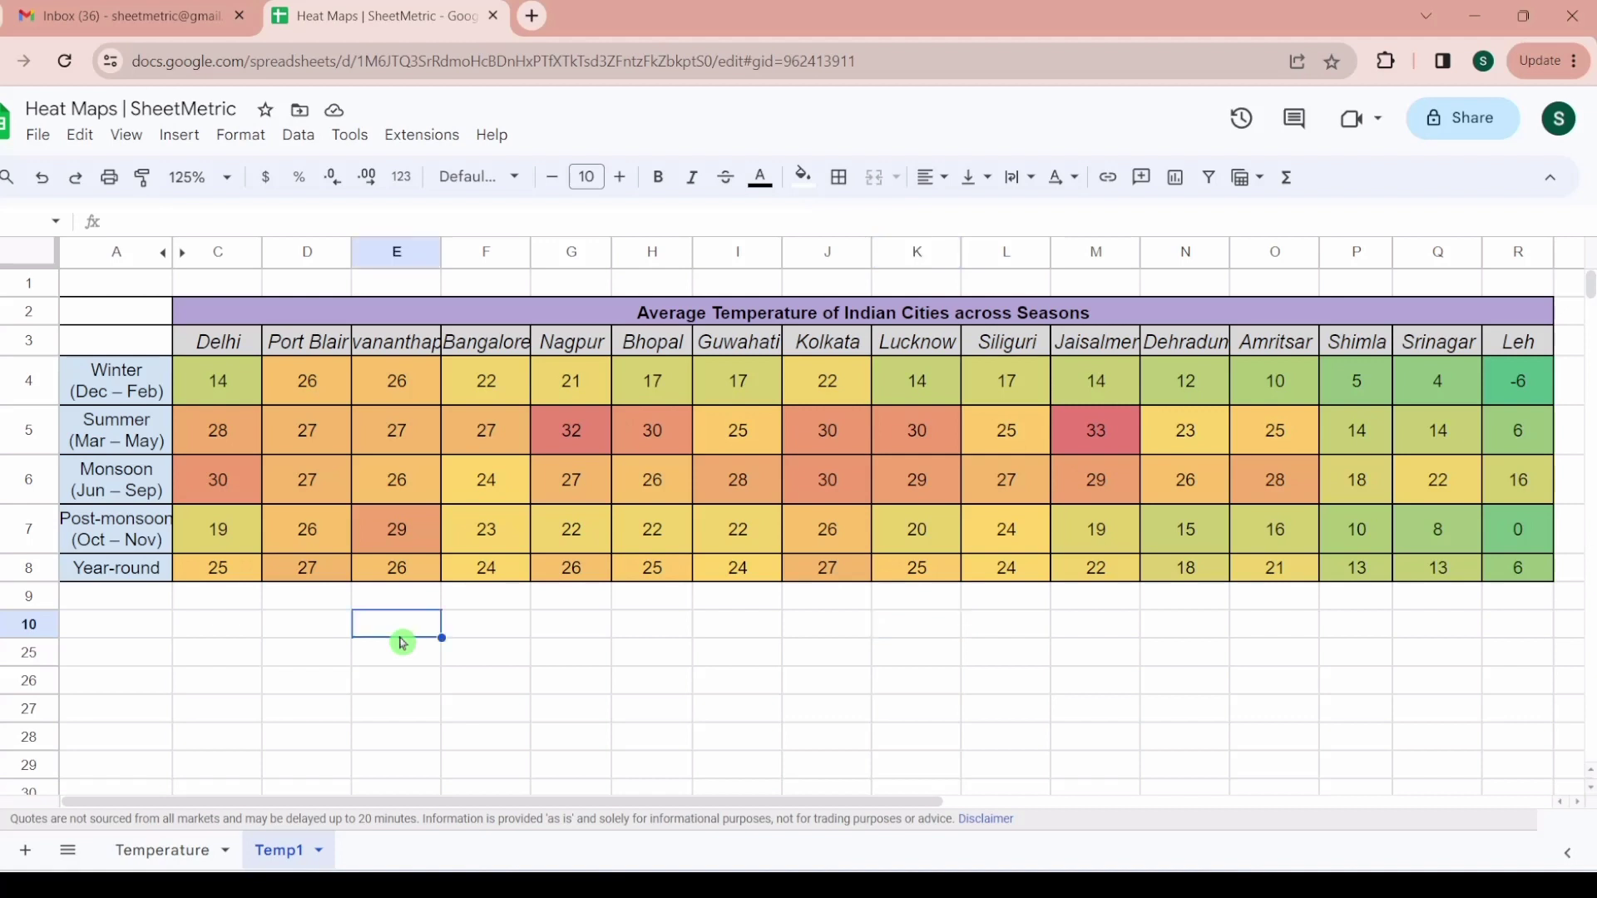
key(Left)
key(Left)
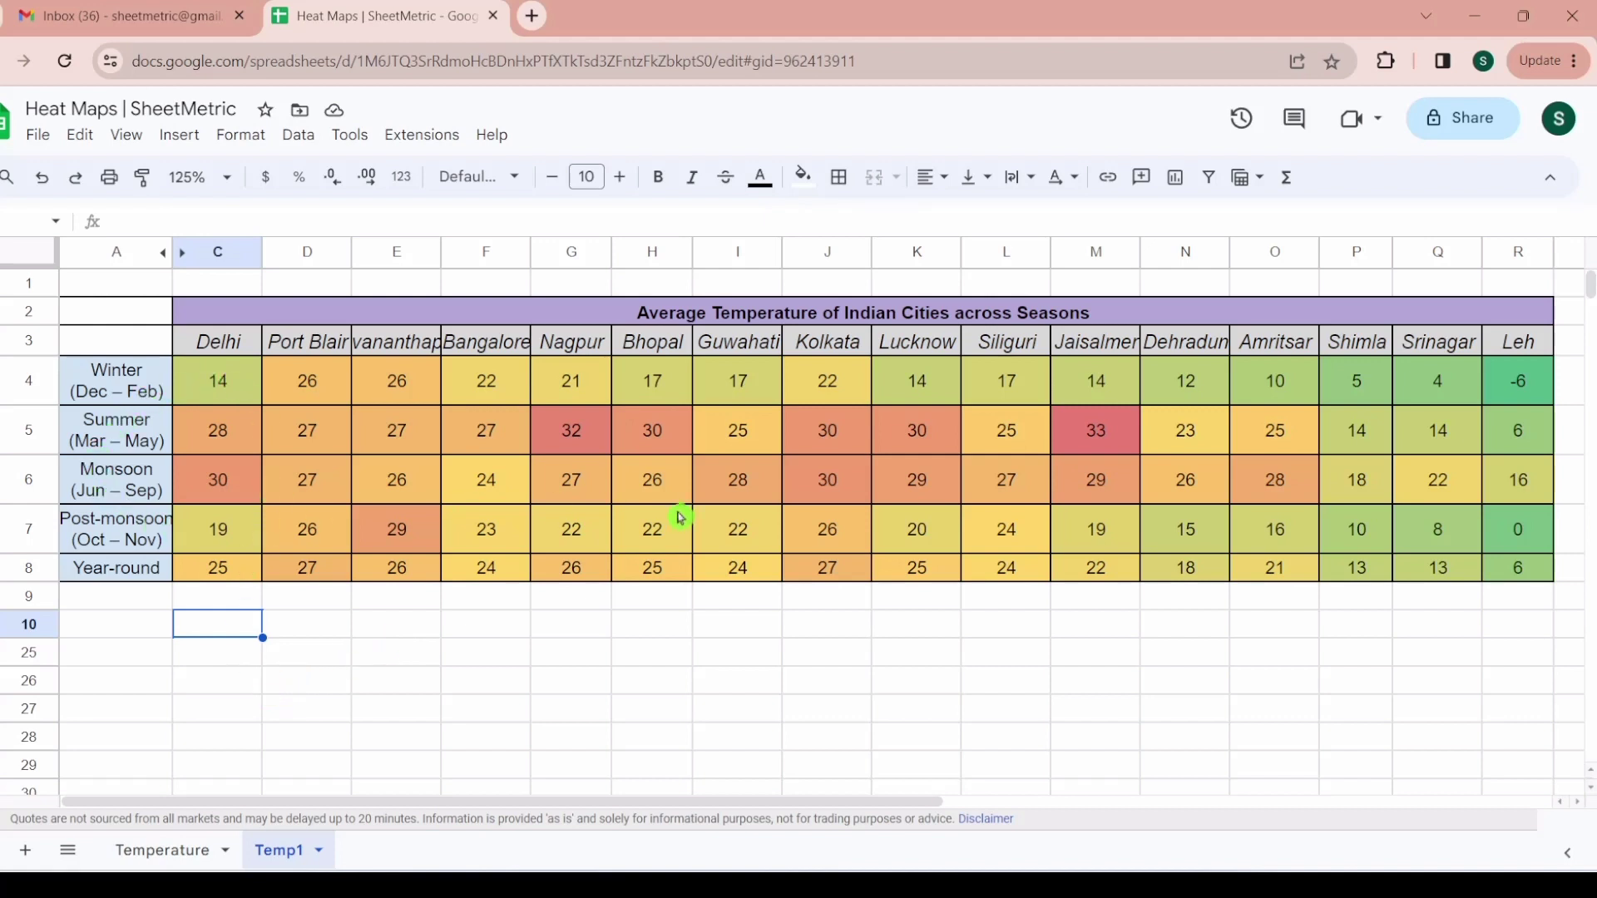
- On Temp1, compare Jaisalmer's hottest value 33 with Leh's coldest value -6
click(1108, 441)
key(Up)
click(1108, 441)
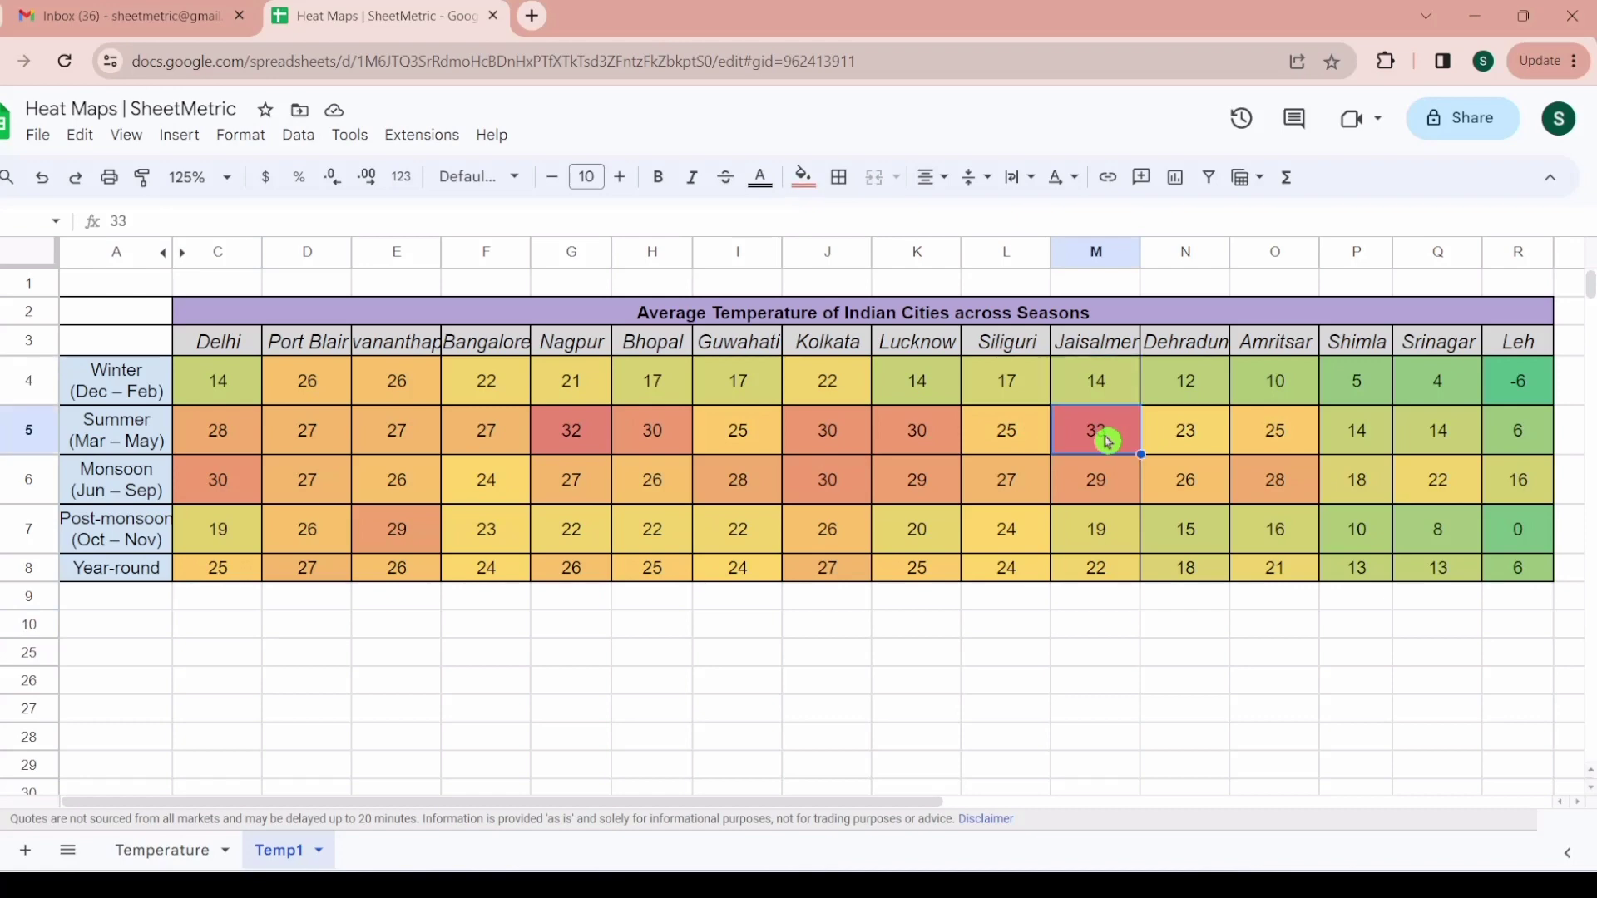
key(Up)
key(Up)
key(Down)
key(Down)
key(Down)
key(Down)
key(Down)
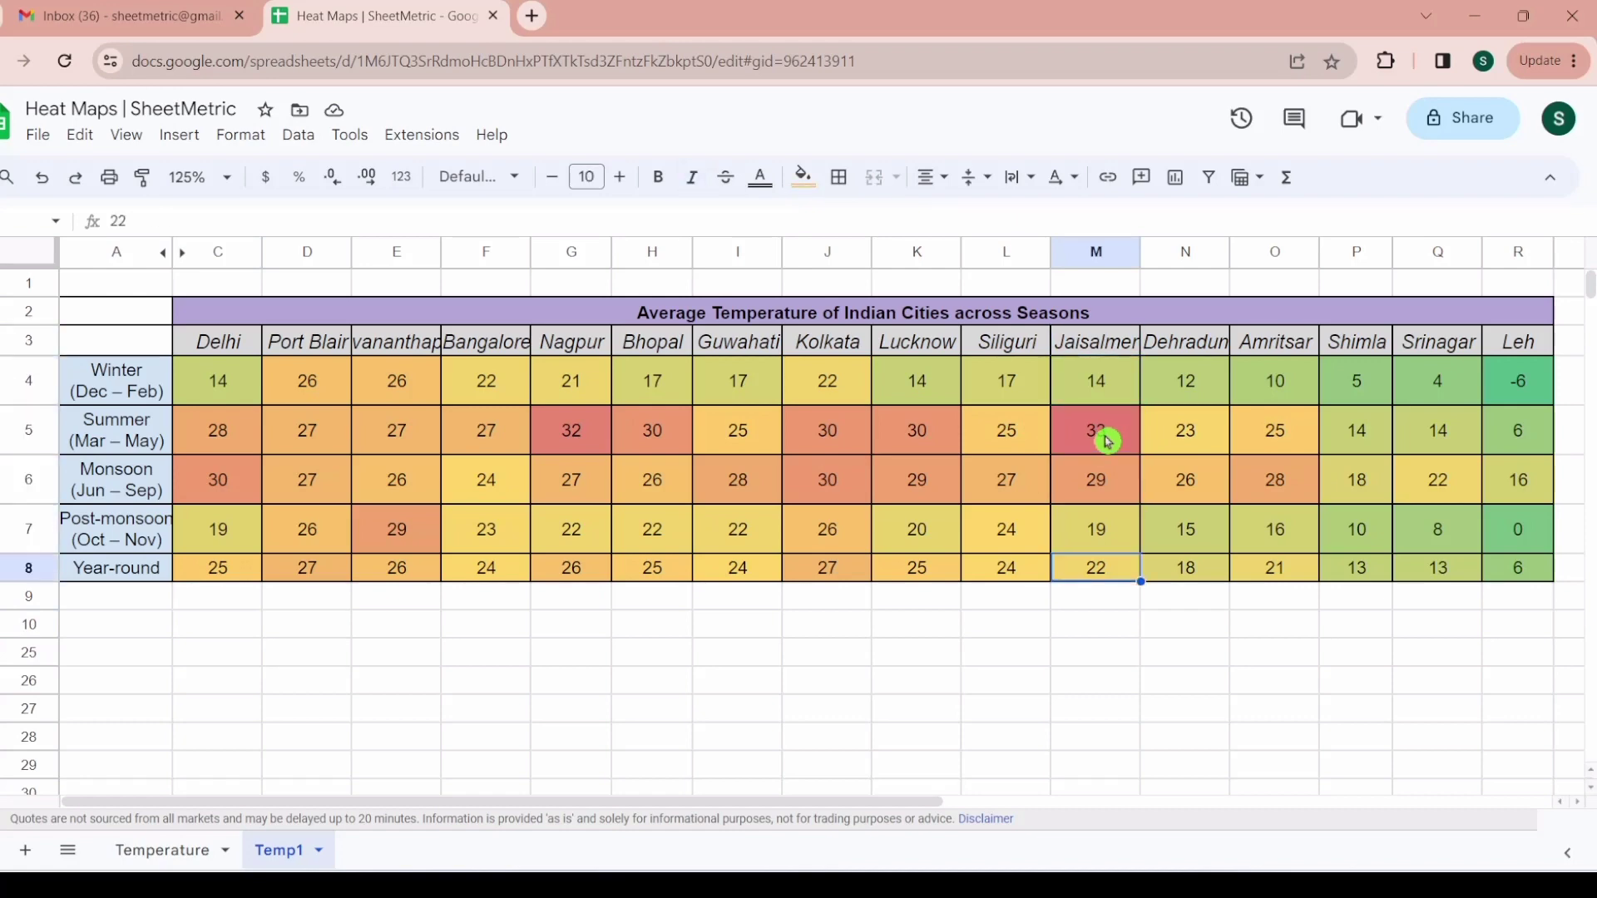
key(Up)
key(Up)
key(Up)
key(Up)
key(Up)
key(Down)
key(Down)
key(Down)
key(Down)
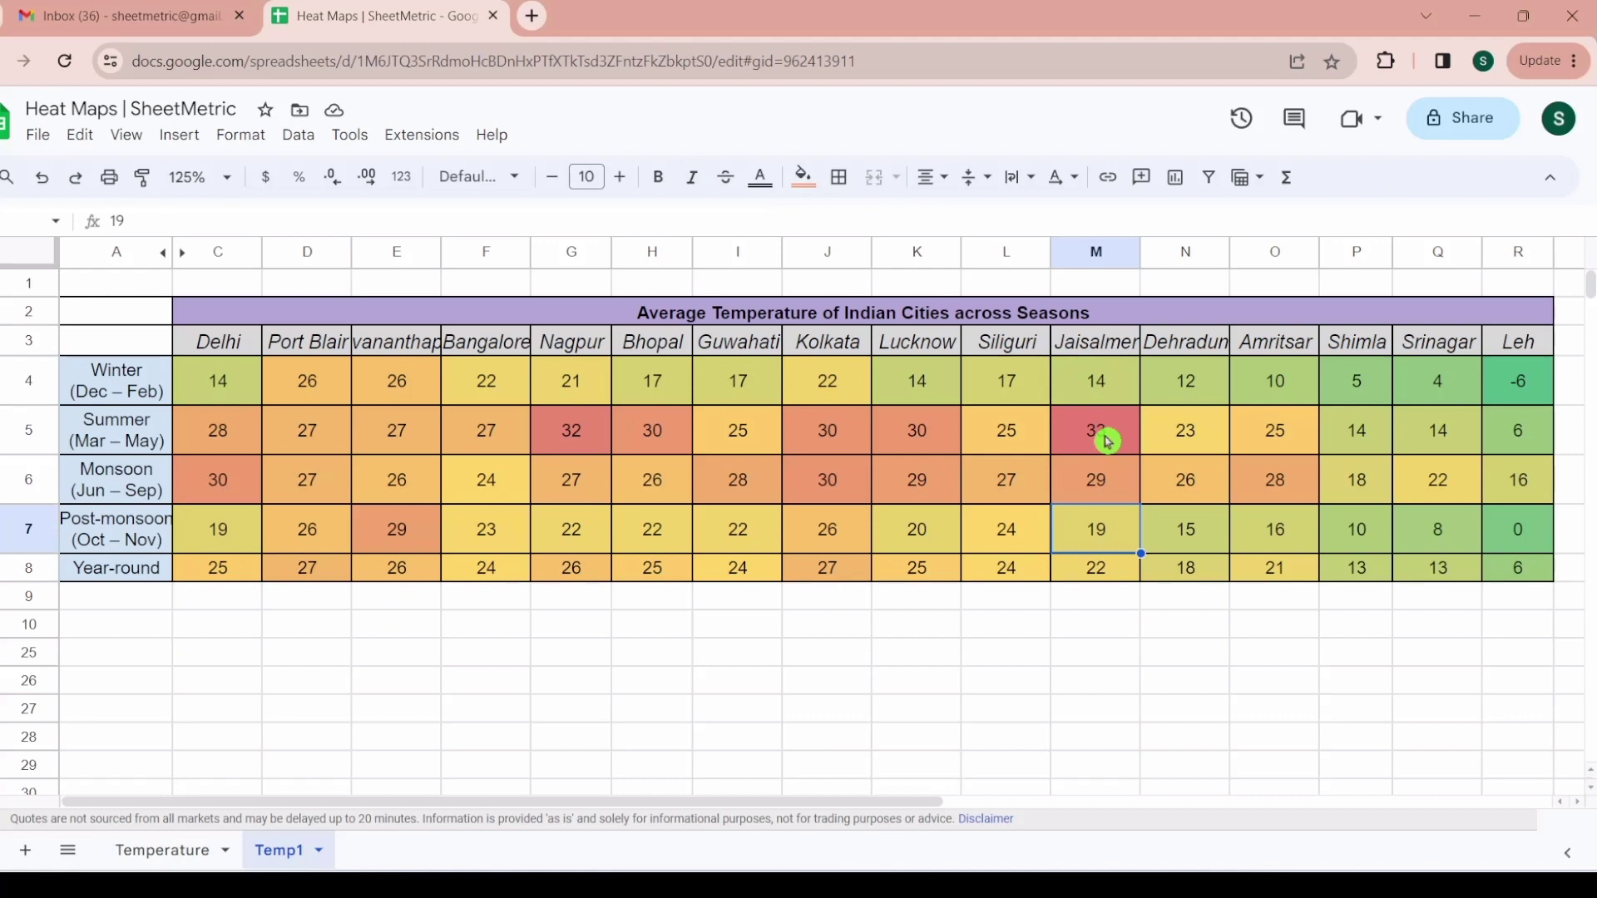
key(Down)
key(Up)
key(Up)
key(Up)
key(Up)
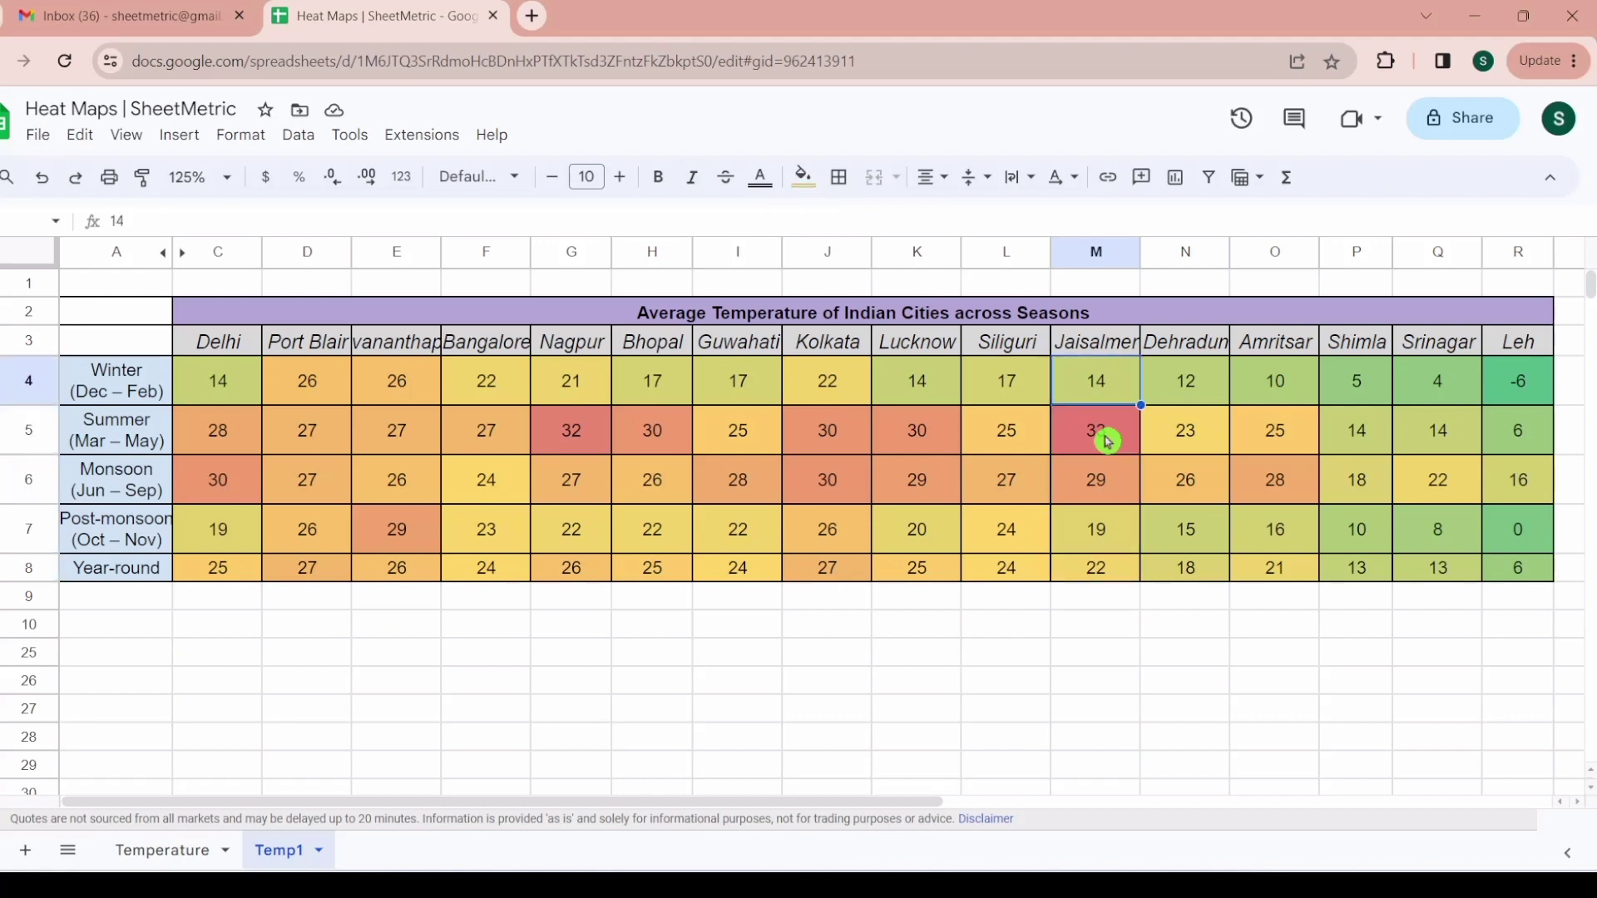
key(Right)
key(Right)
key(Right)
key(Right)
key(Right)
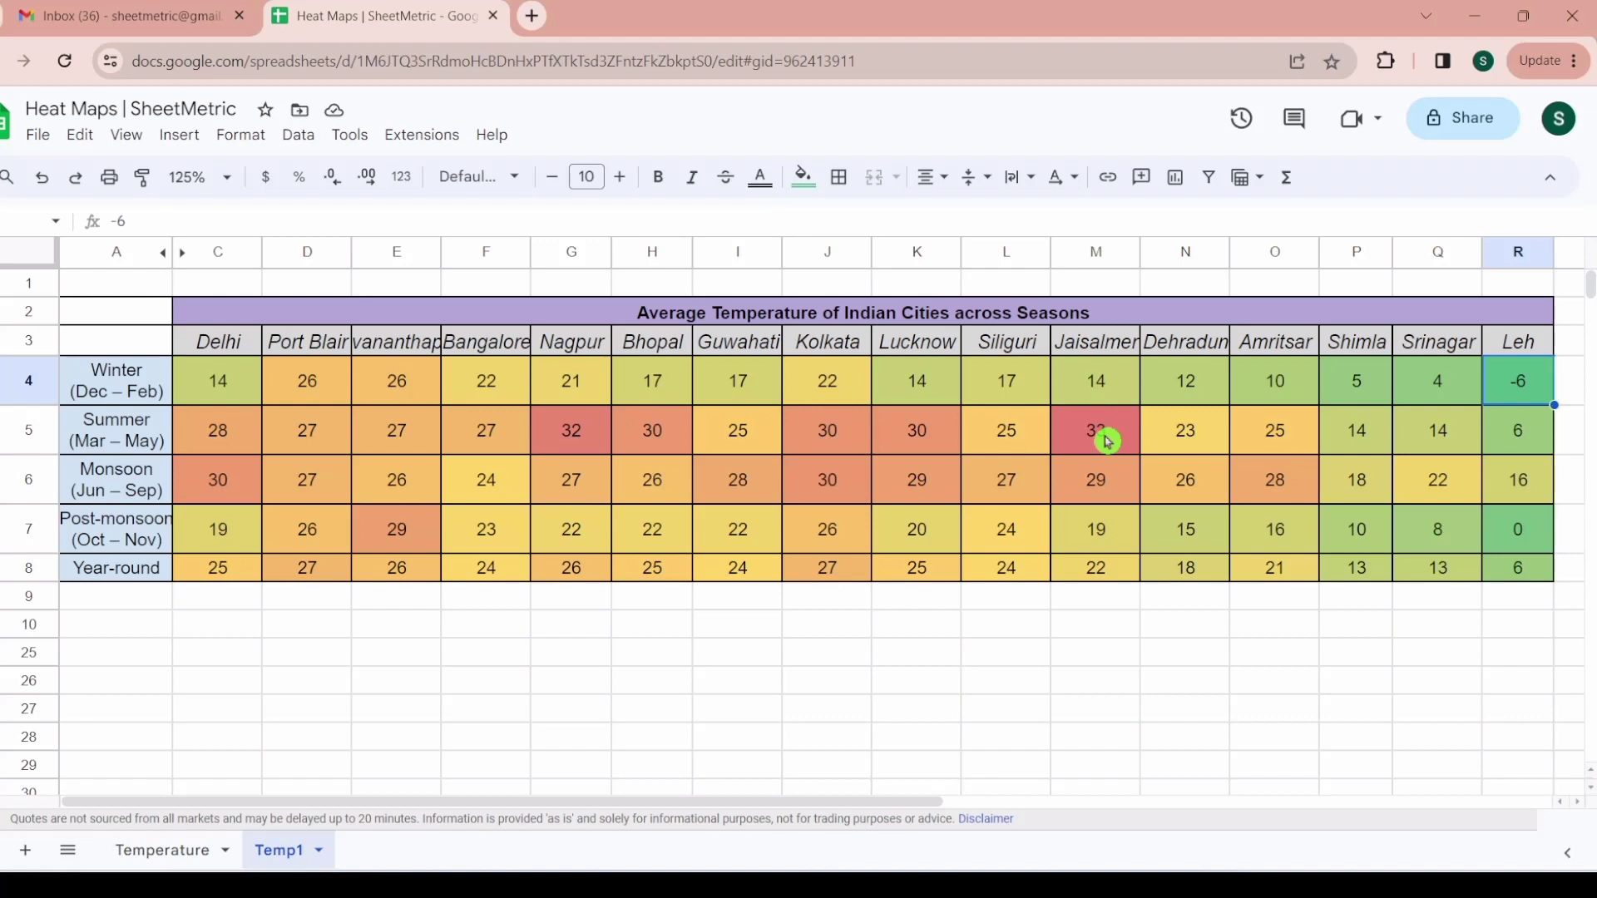
key(Down)
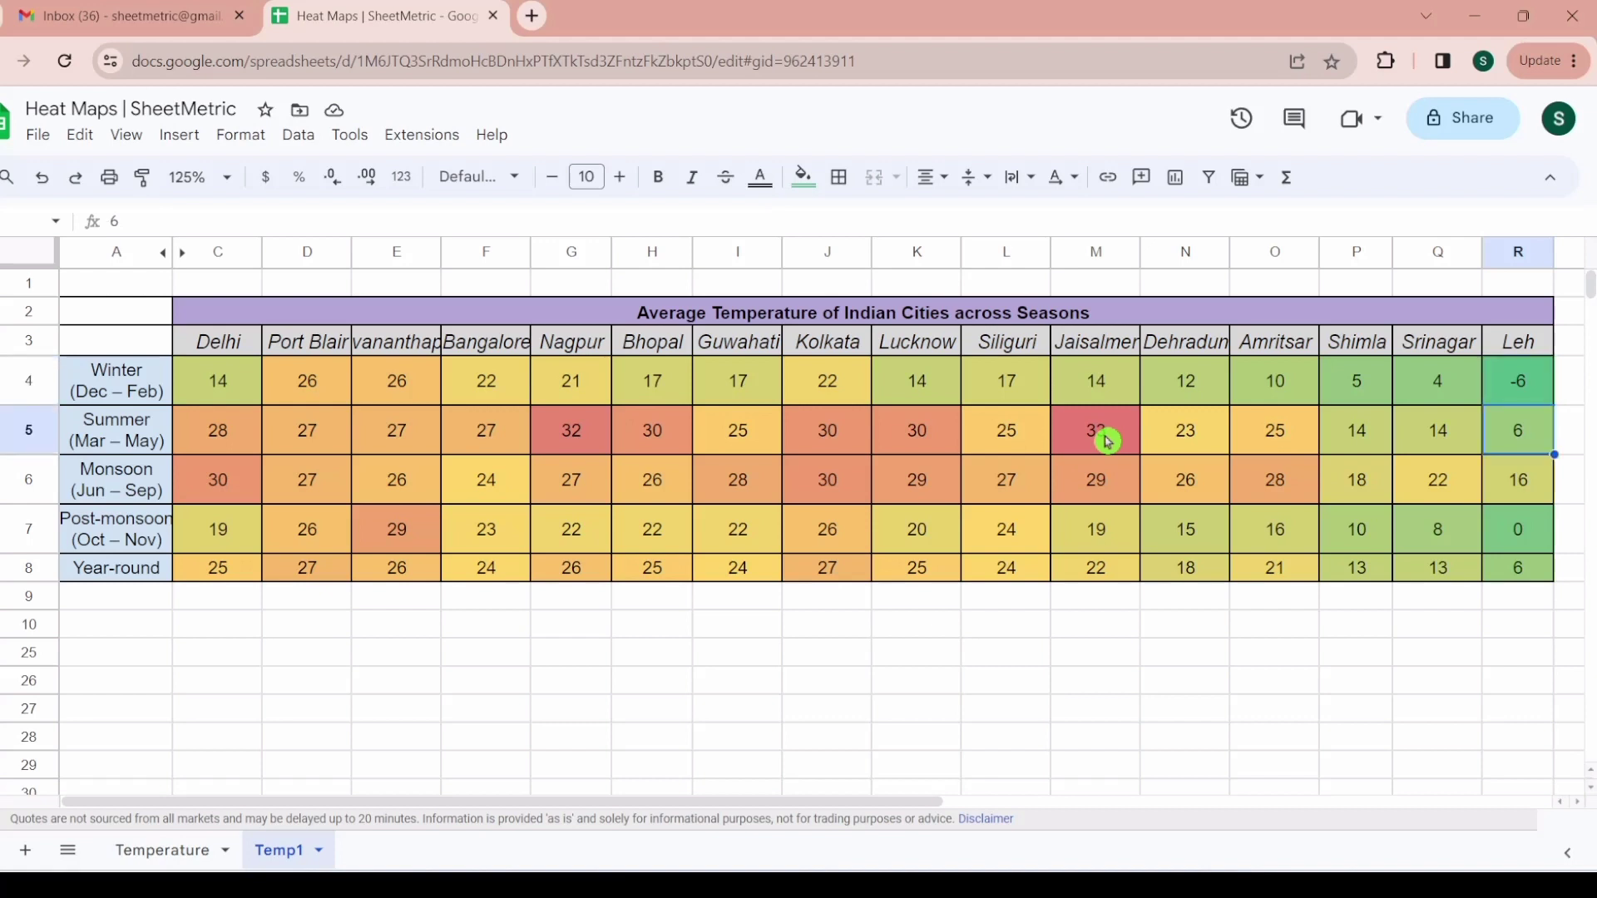
key(Up)
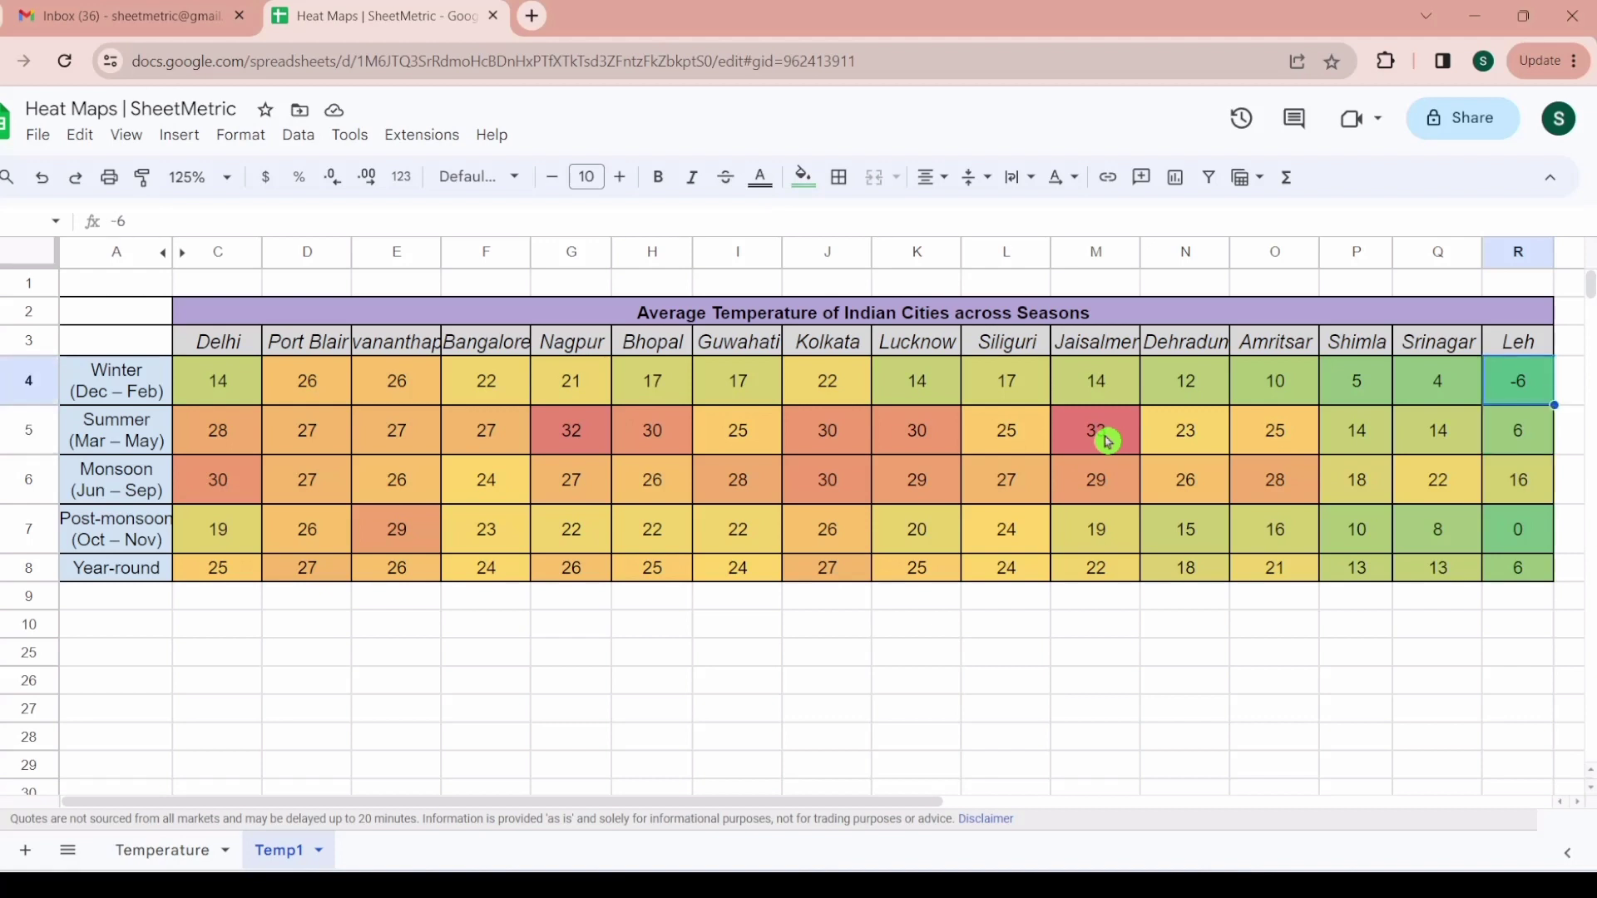
key(Down)
key(Down)
key(Down)
key(Down)
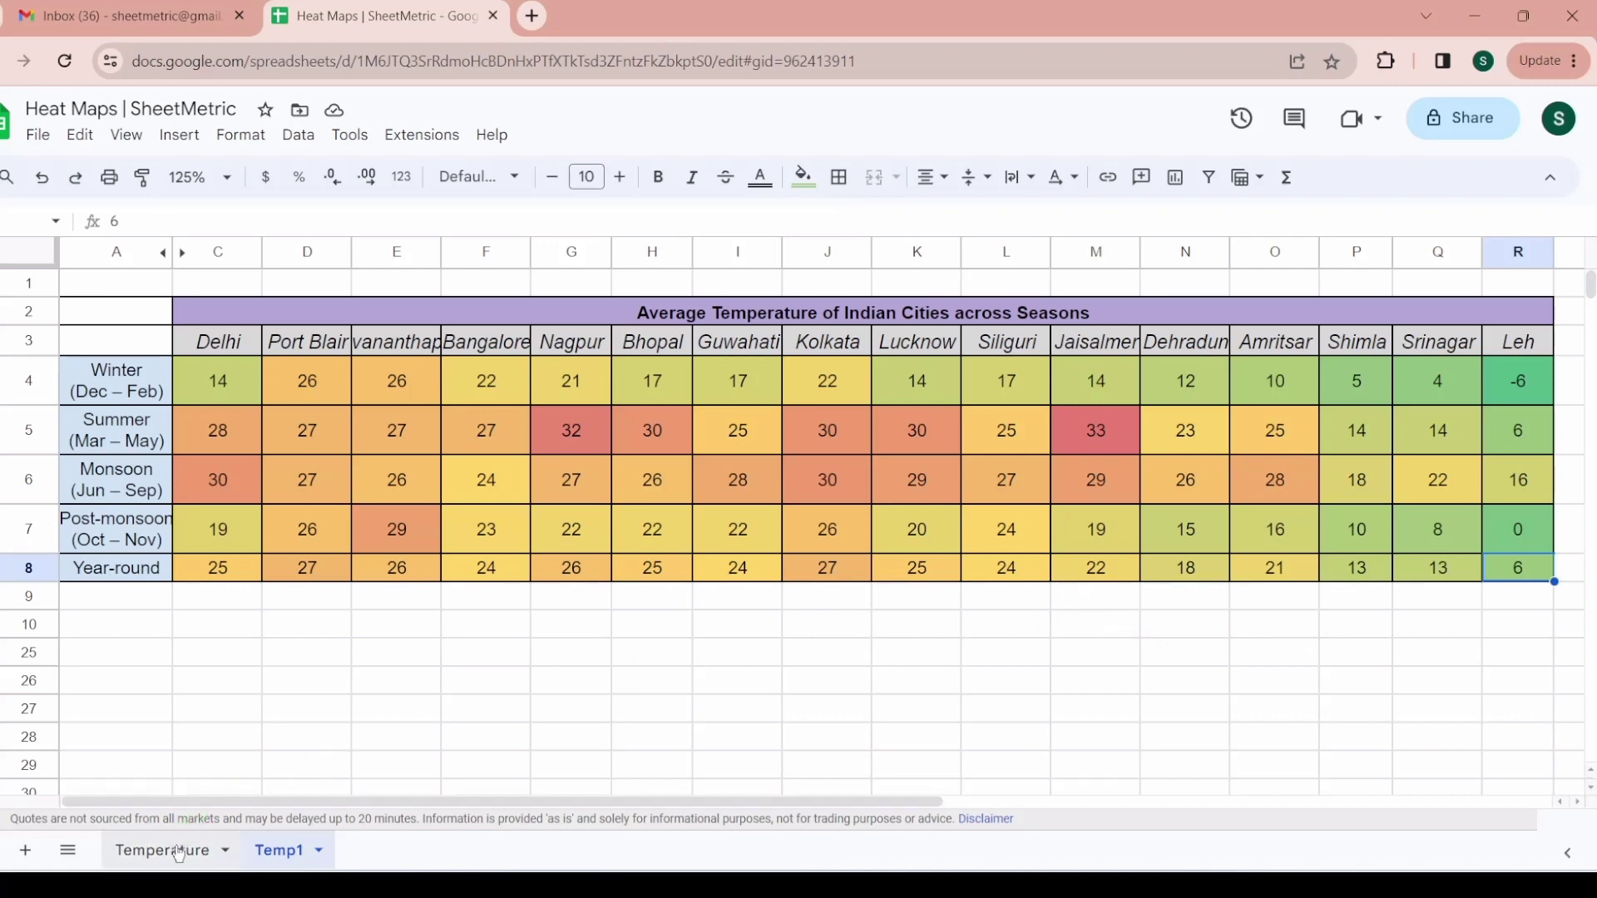
- Back on the Temperature sheet, select the values C4:R8 and open the Format menu
click(178, 854)
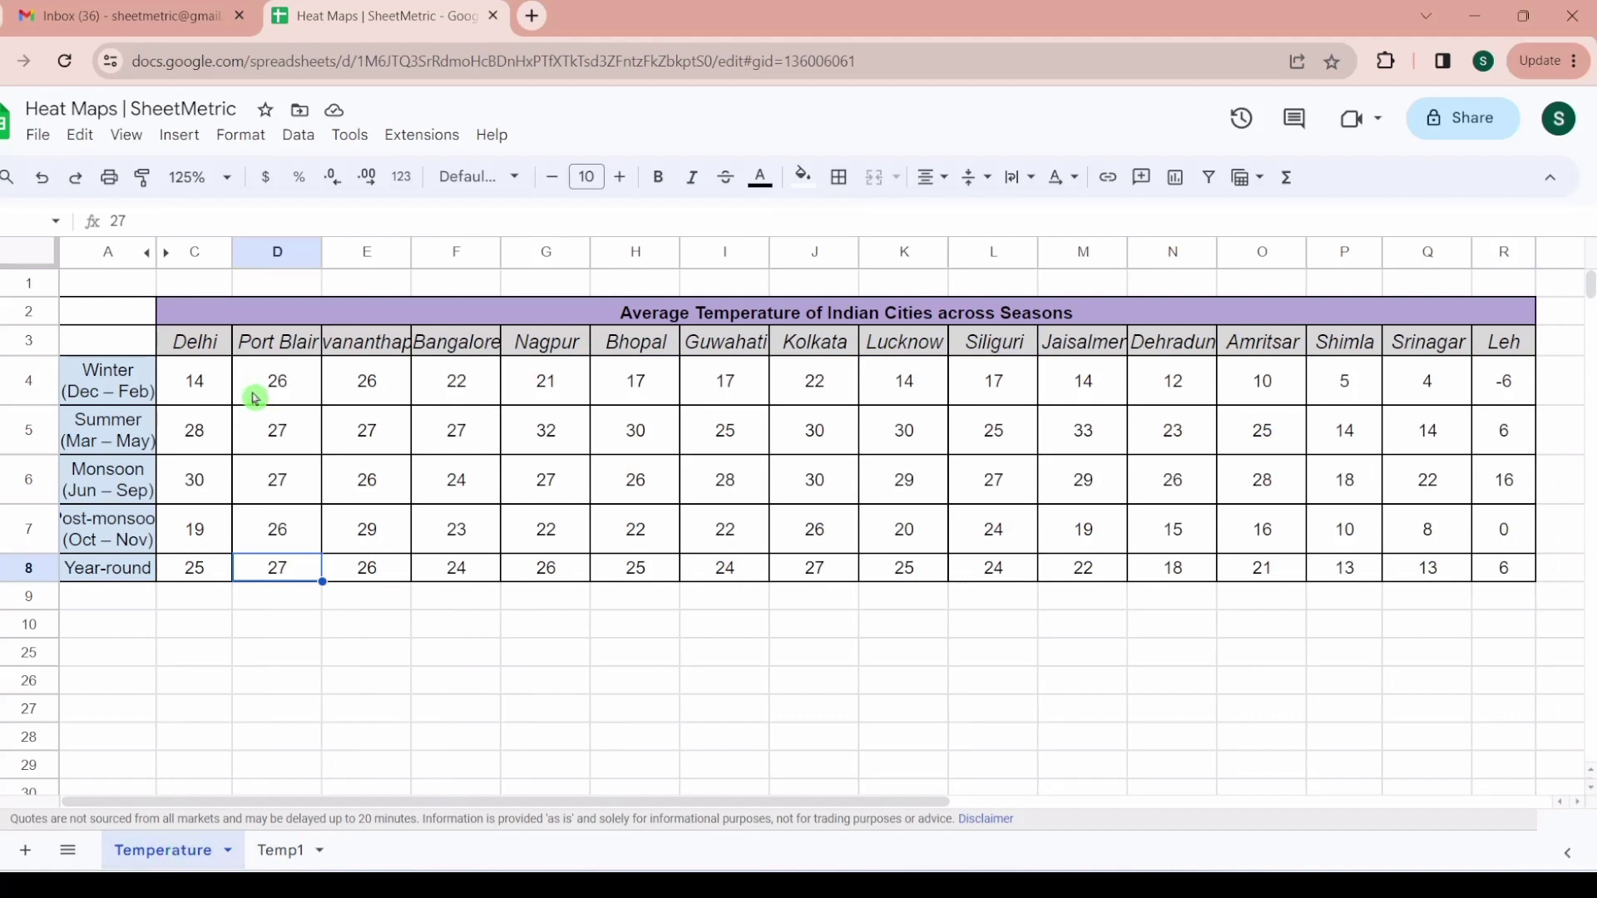
click(197, 385)
key(shift+Right)
key(shift+Right)
key(shift+Right)
key(shift+Right)
key(shift+Right)
key(shift+Right)
key(shift+Right)
key(shift+Right)
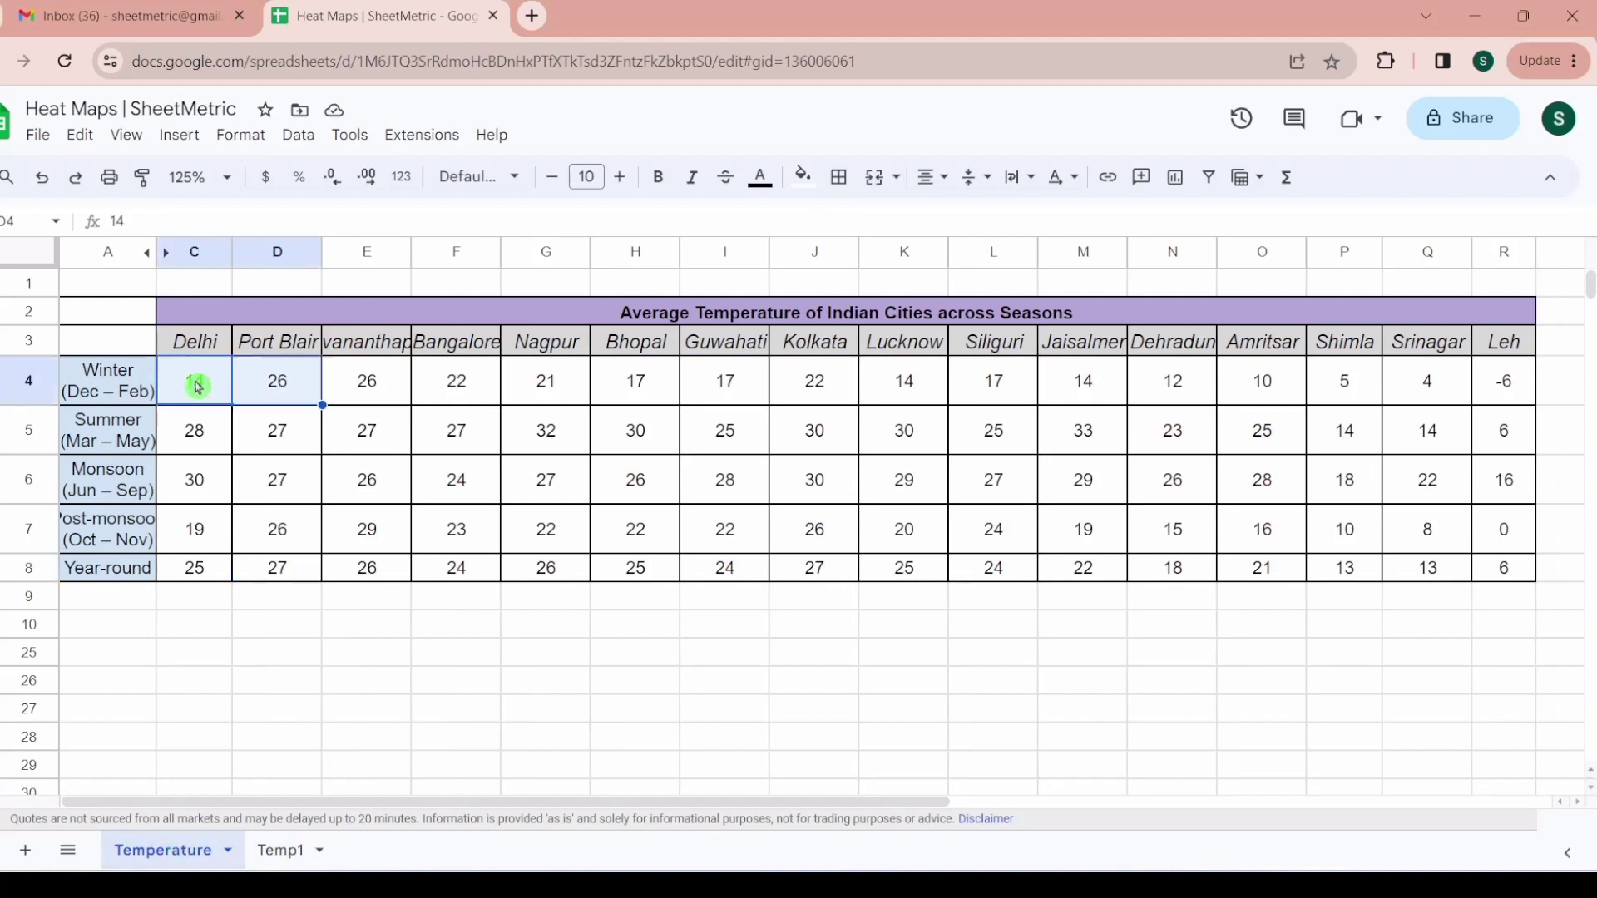
key(shift+Right)
key(shift+Right)
key(shift+Right)
key(shift+Right)
key(shift+Right)
key(shift+Right)
key(shift+Right)
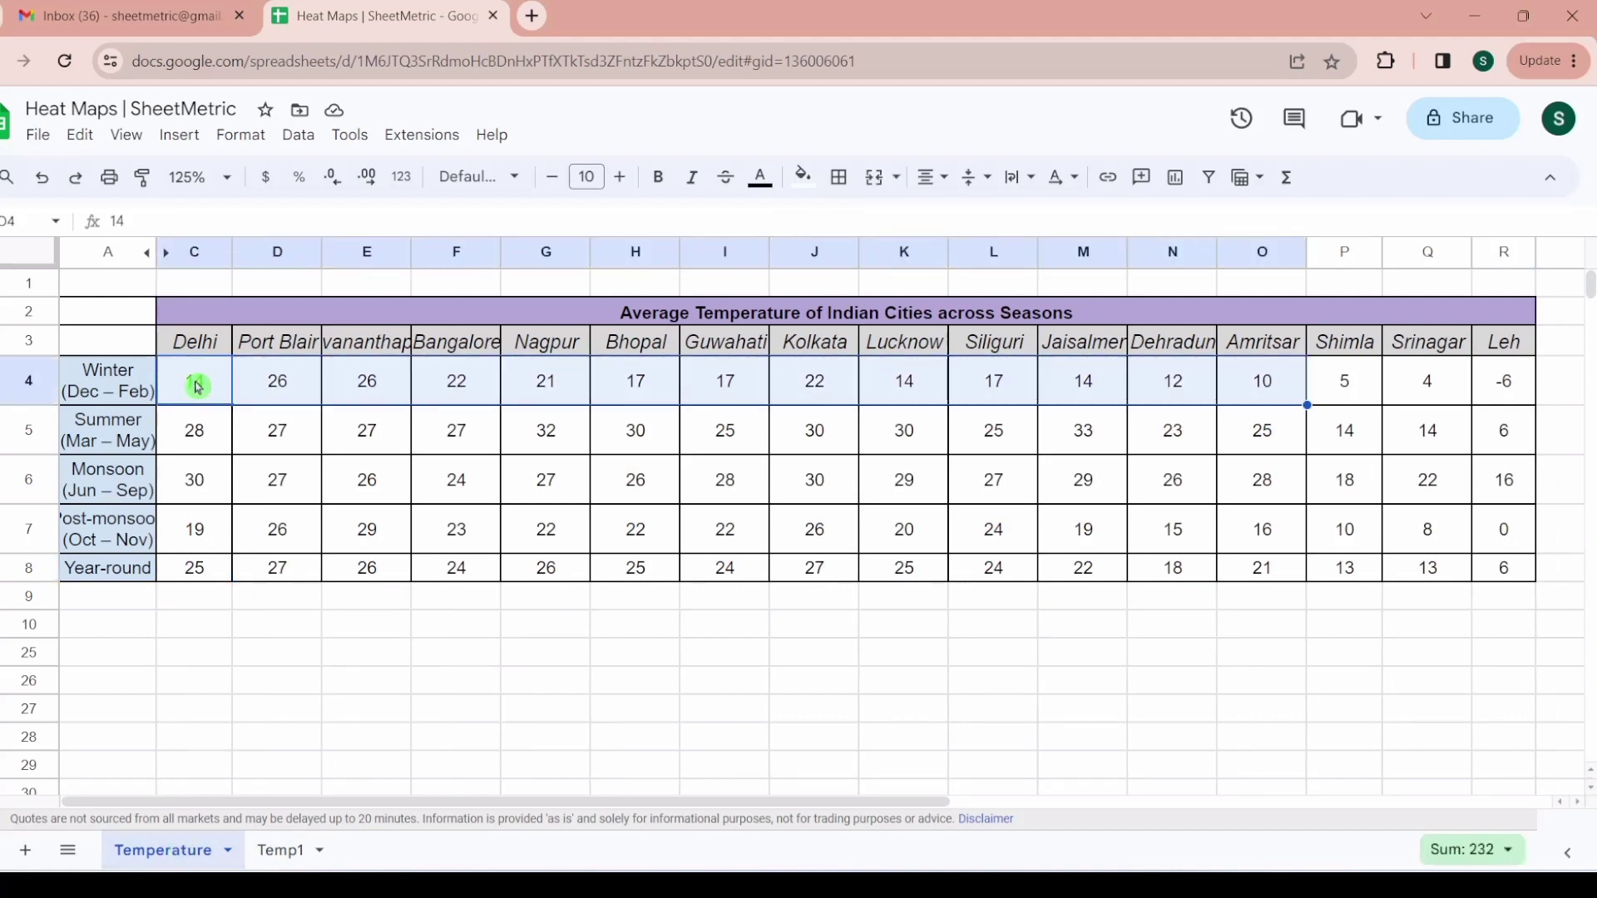
key(shift+Down)
key(shift+Down)
key(shift+Down)
key(shift+Down)
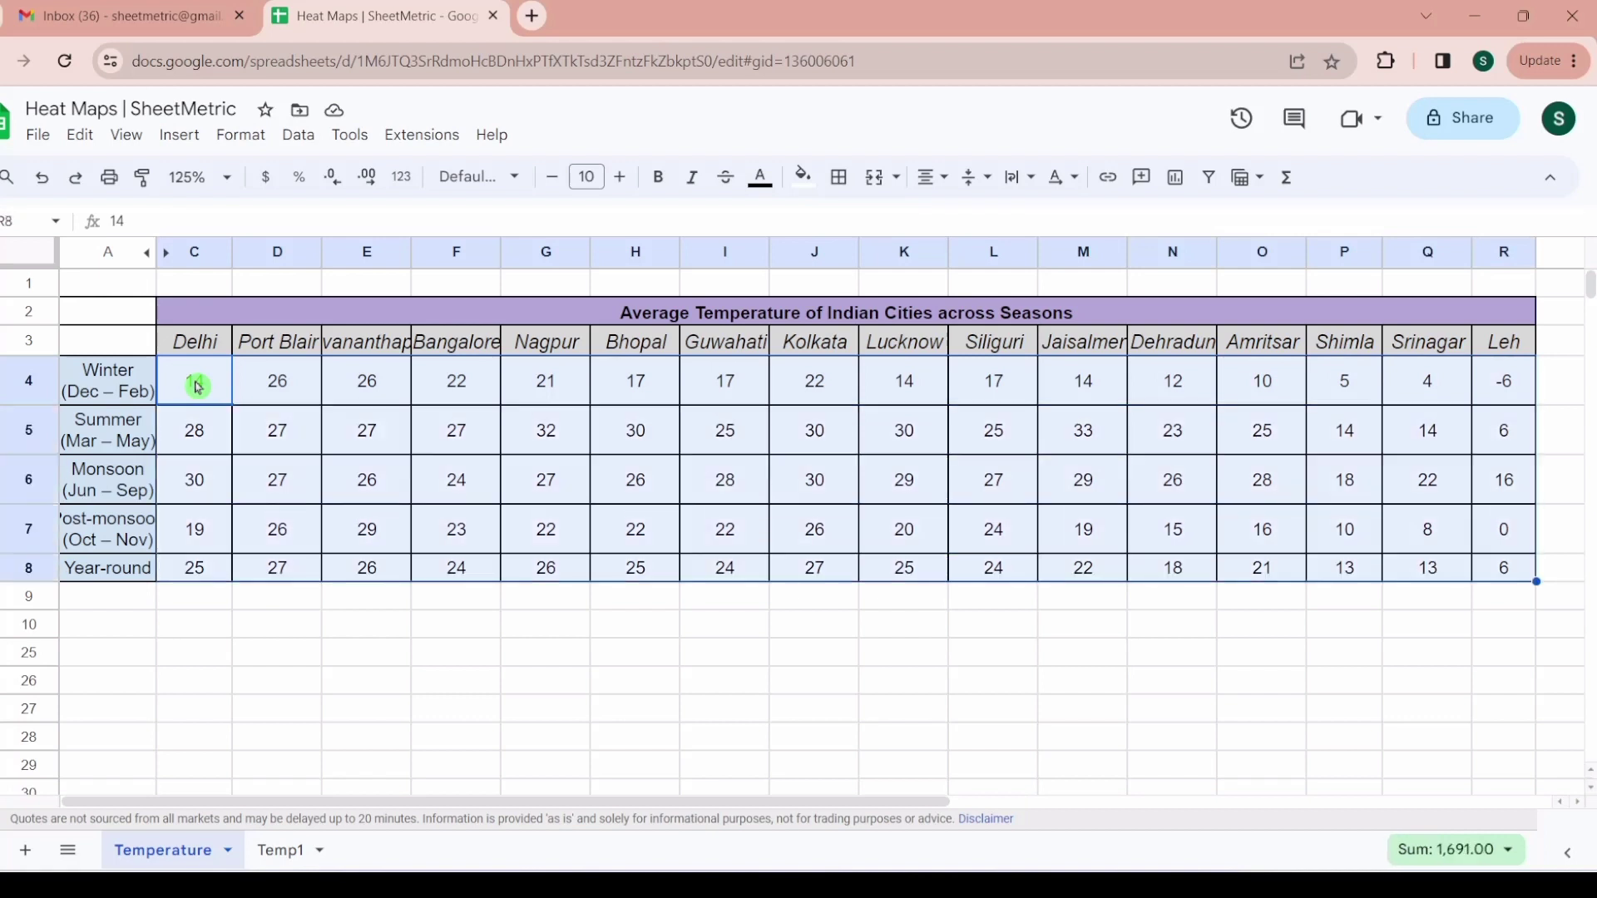
click(240, 135)
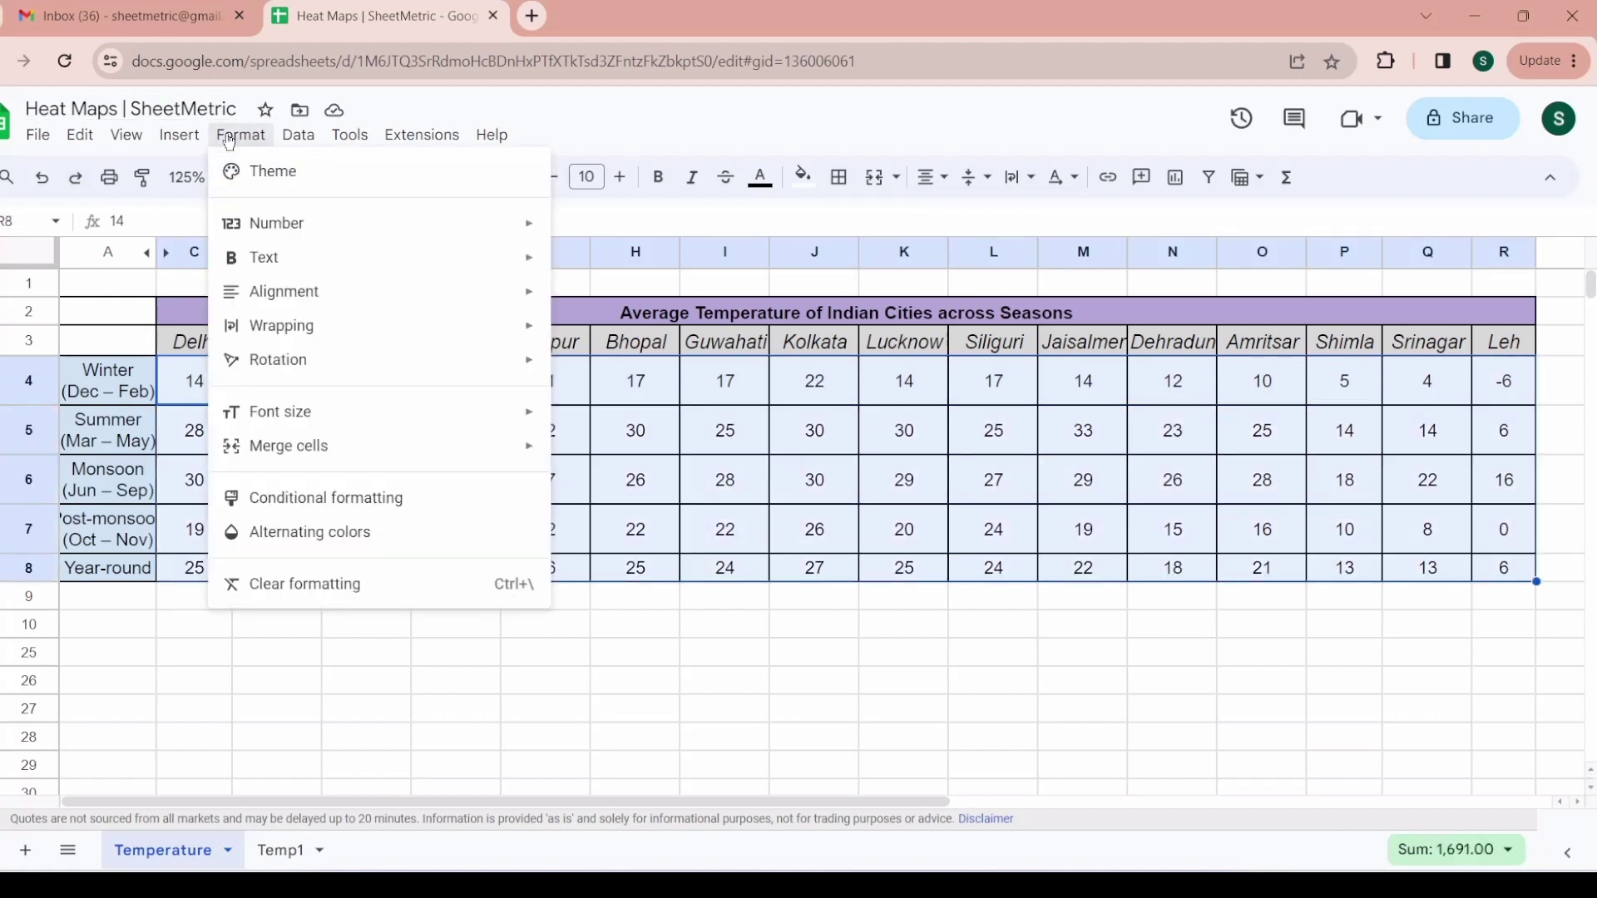
- Add a Color scale rule to C4:R8 using the White to green preset
click(412, 512)
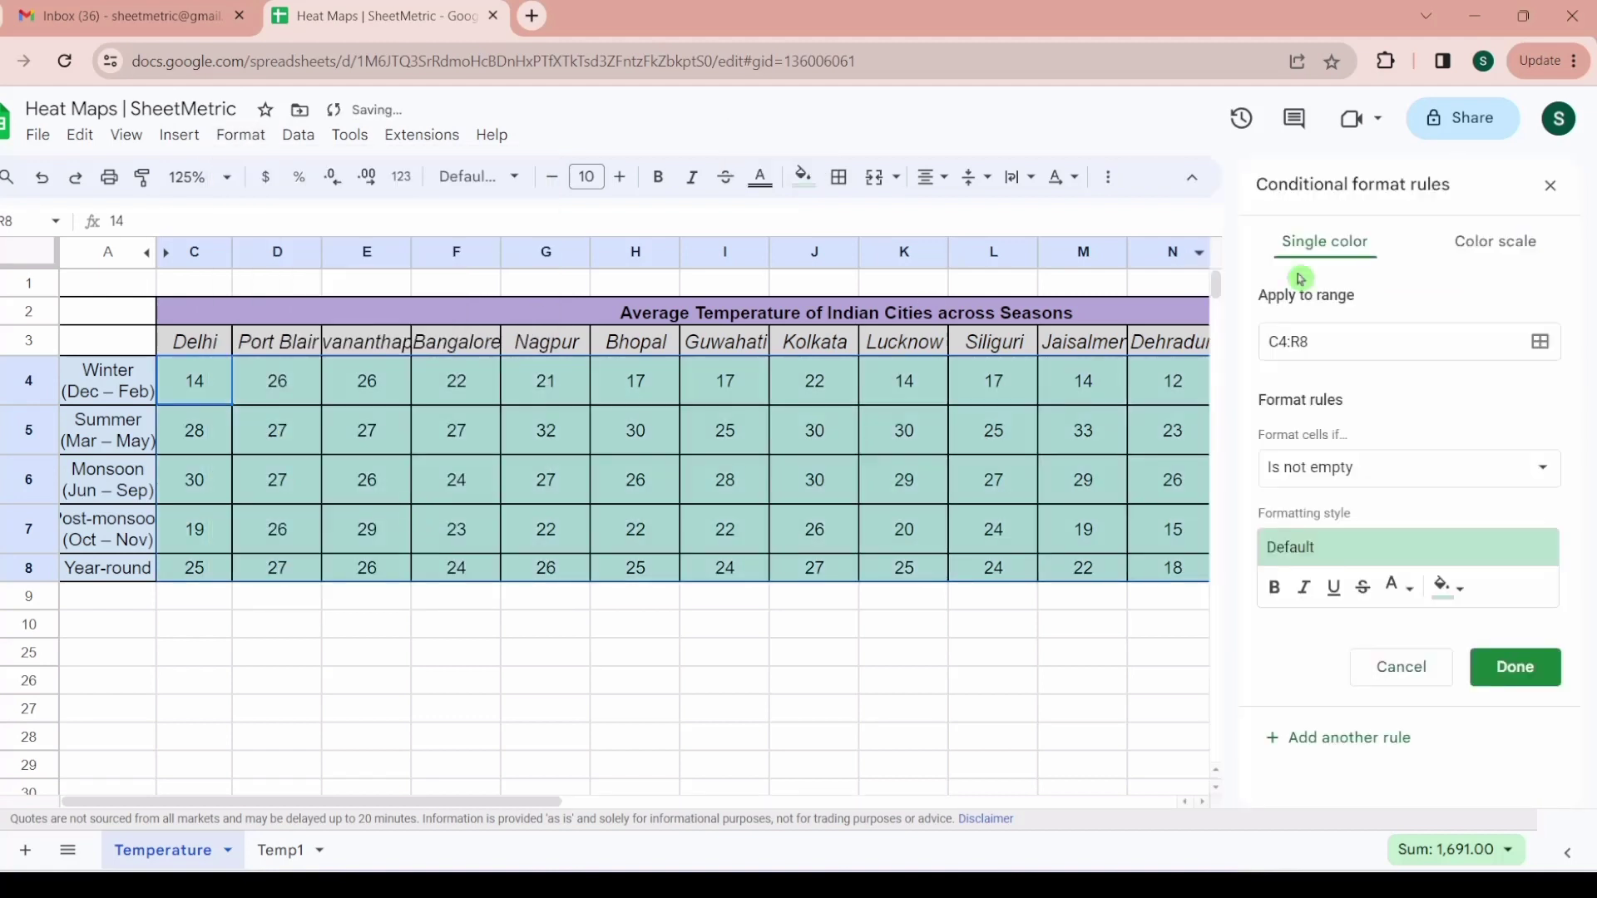
click(1466, 250)
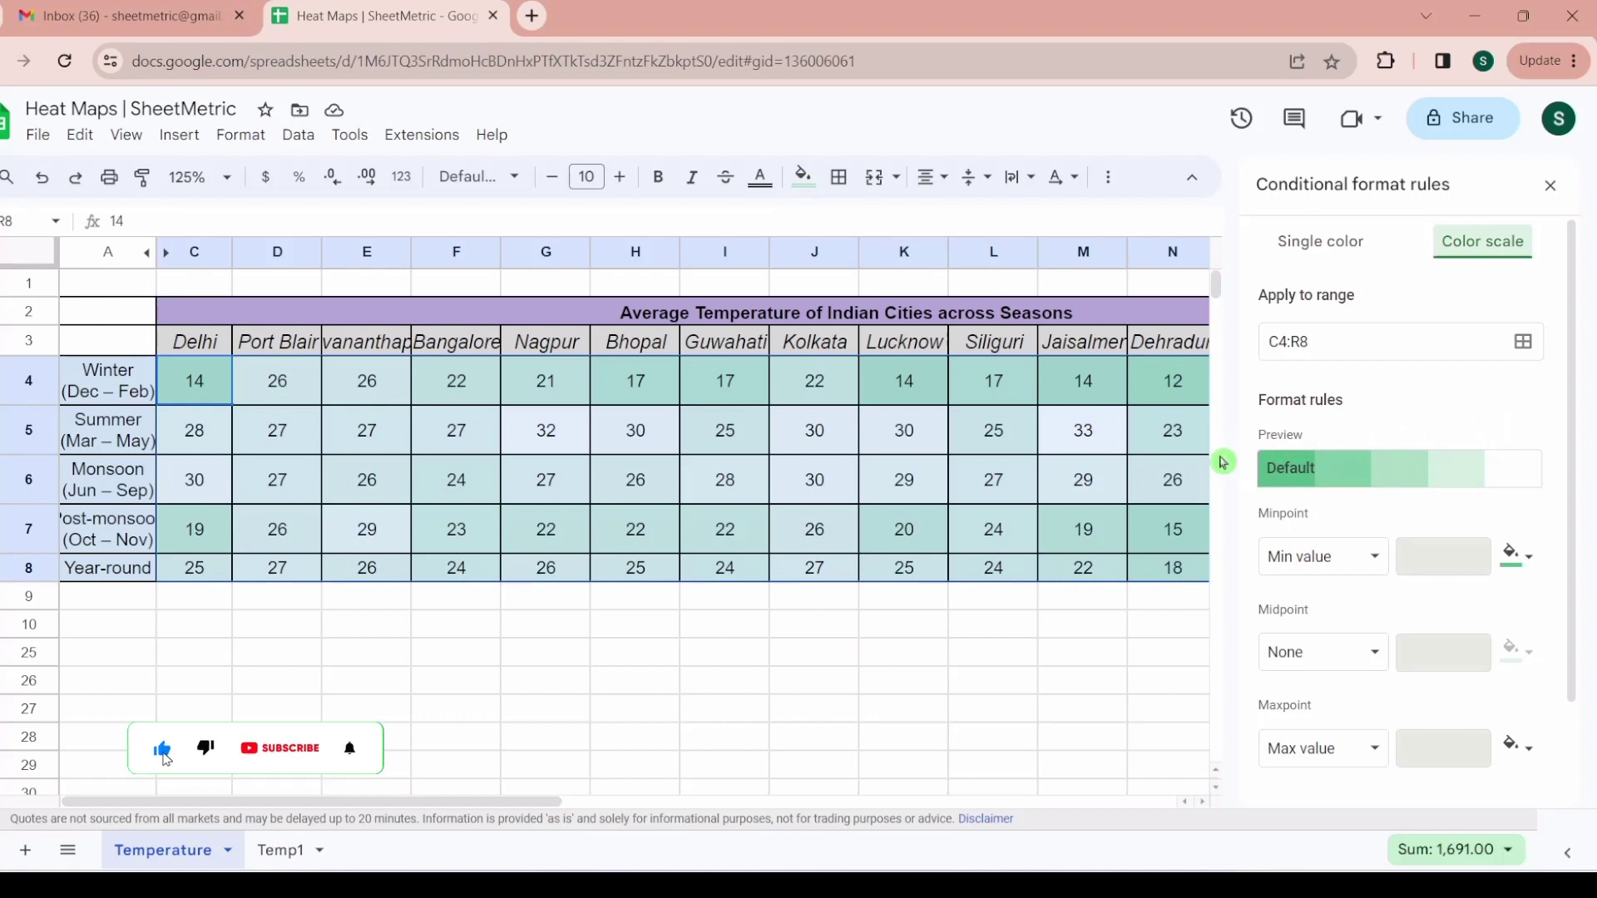
click(1333, 476)
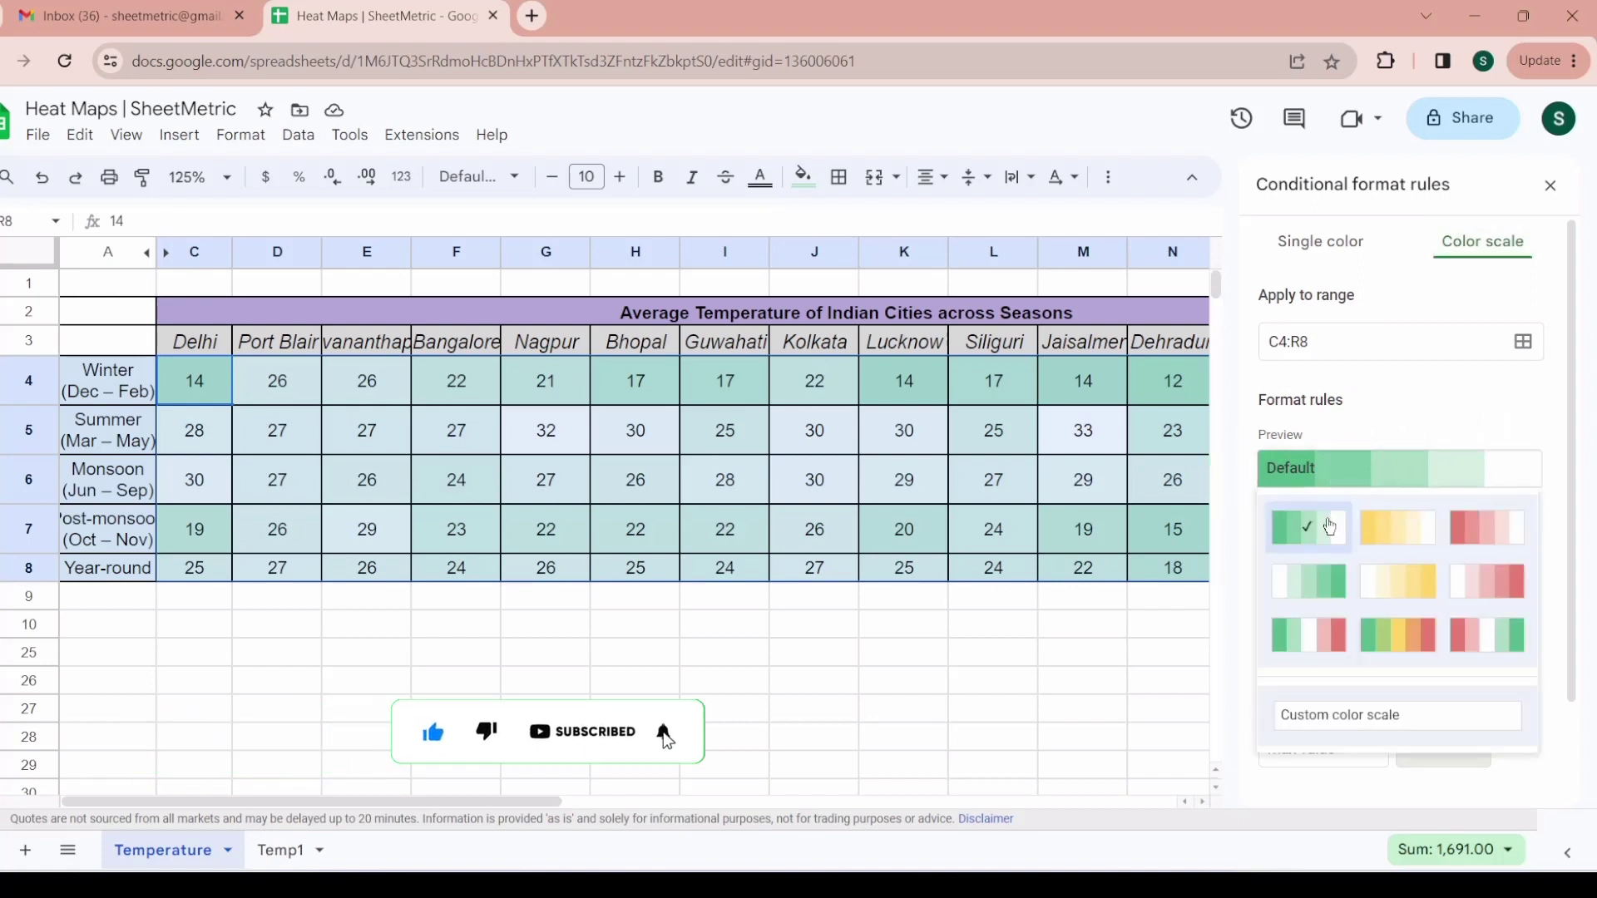
click(1572, 478)
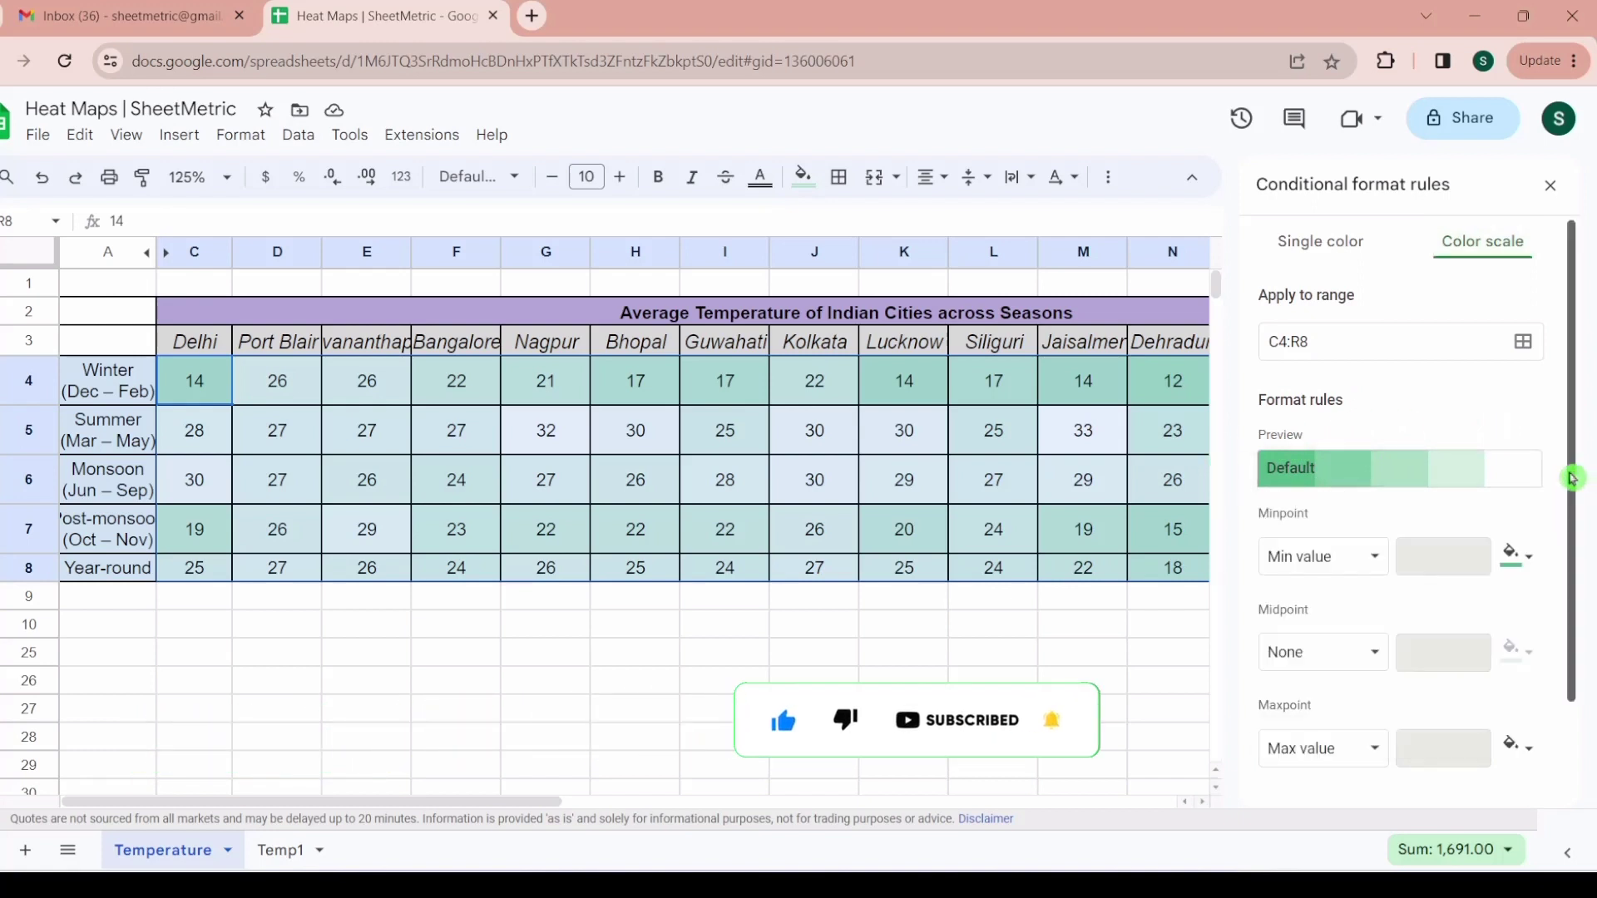
scroll(1571, 508, down, 2)
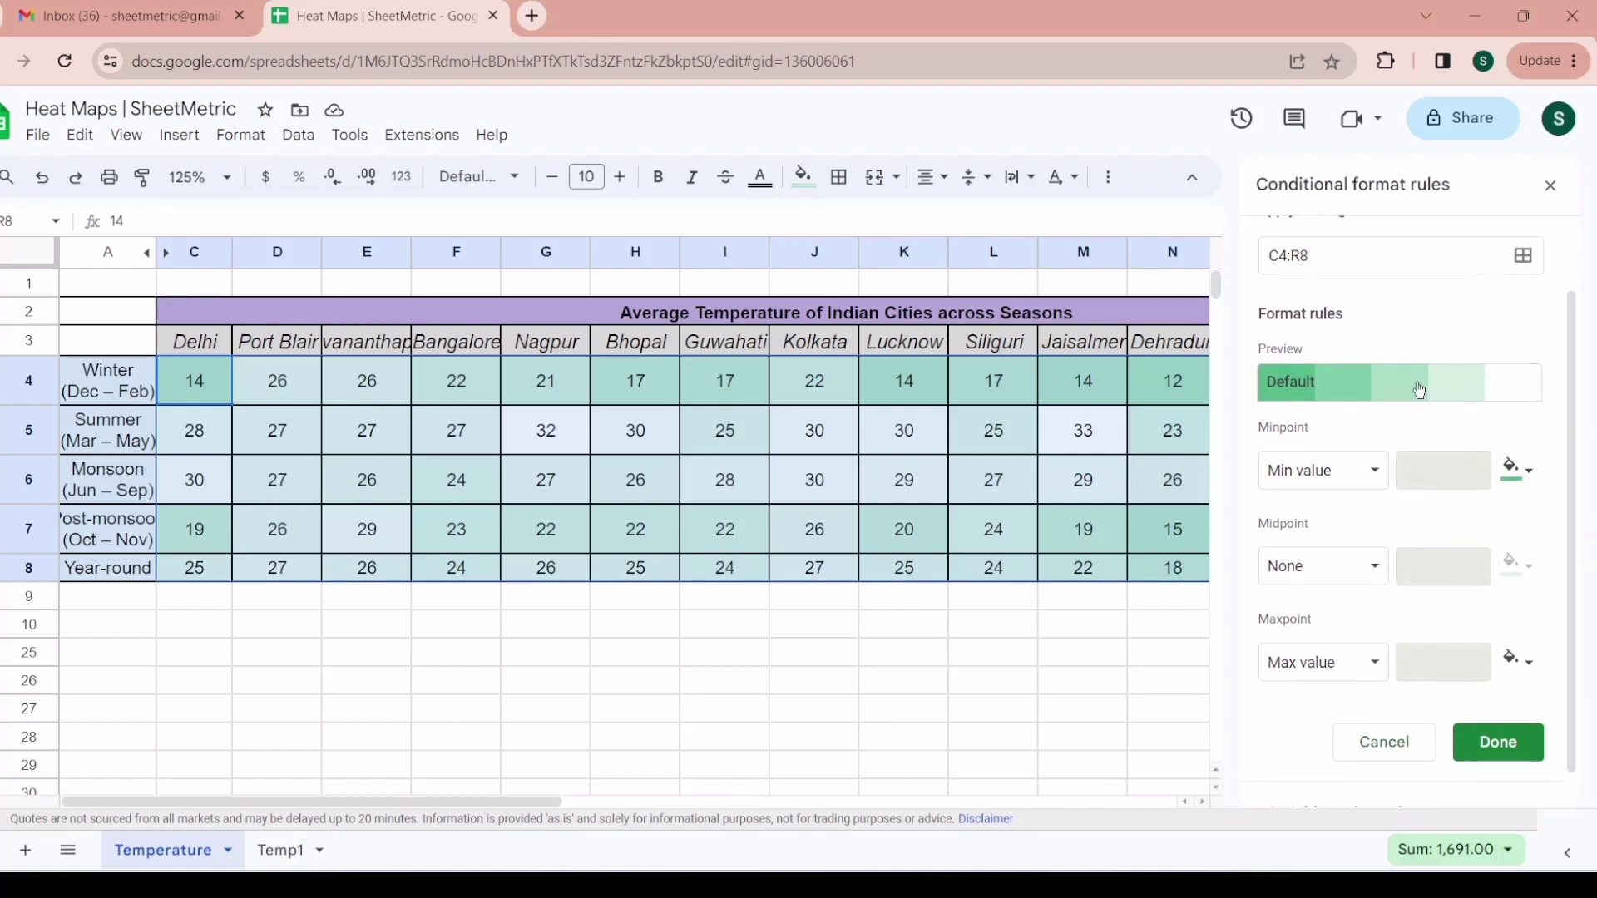
click(1417, 388)
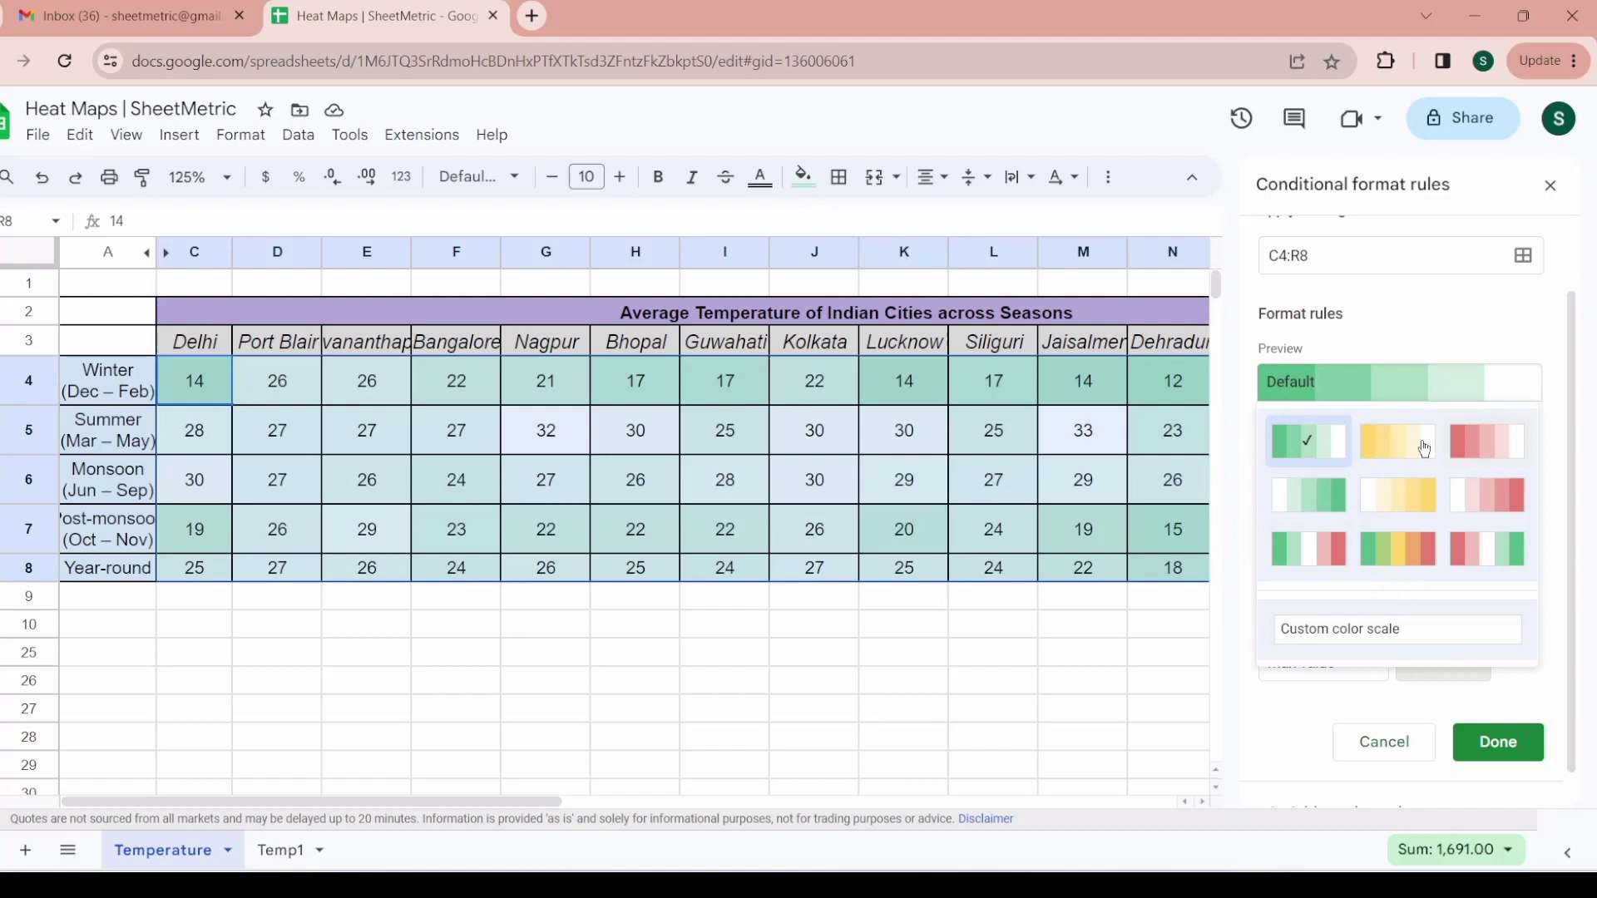
click(1568, 410)
scroll(1578, 455, down, 1)
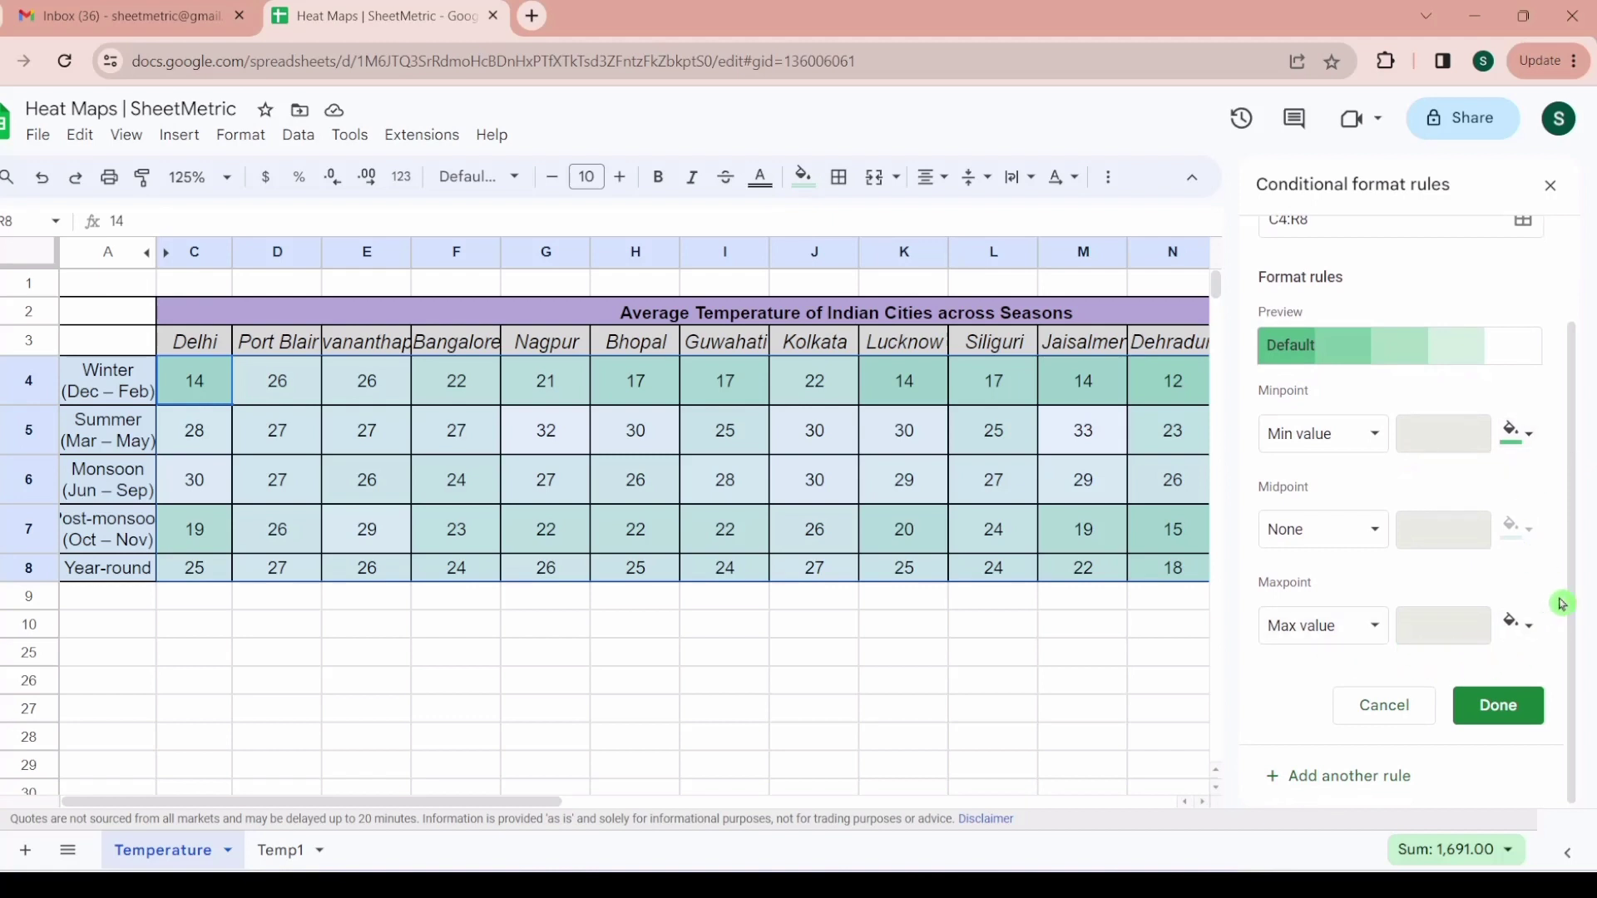
scroll(1582, 455, up, 3)
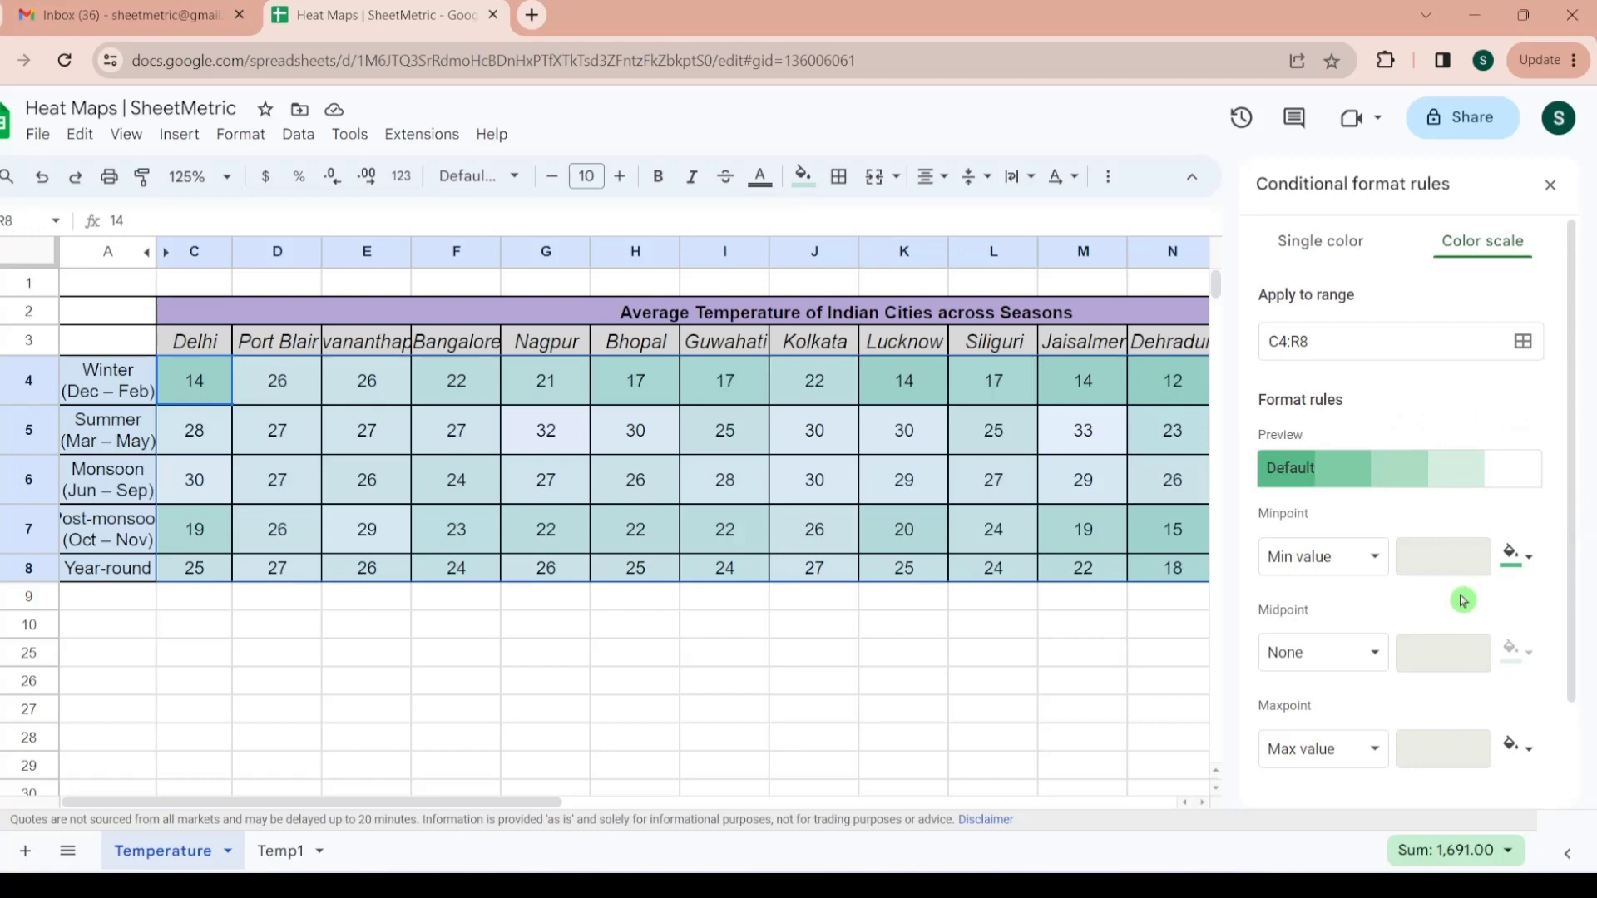
drag(1572, 470, 1578, 549)
click(1391, 390)
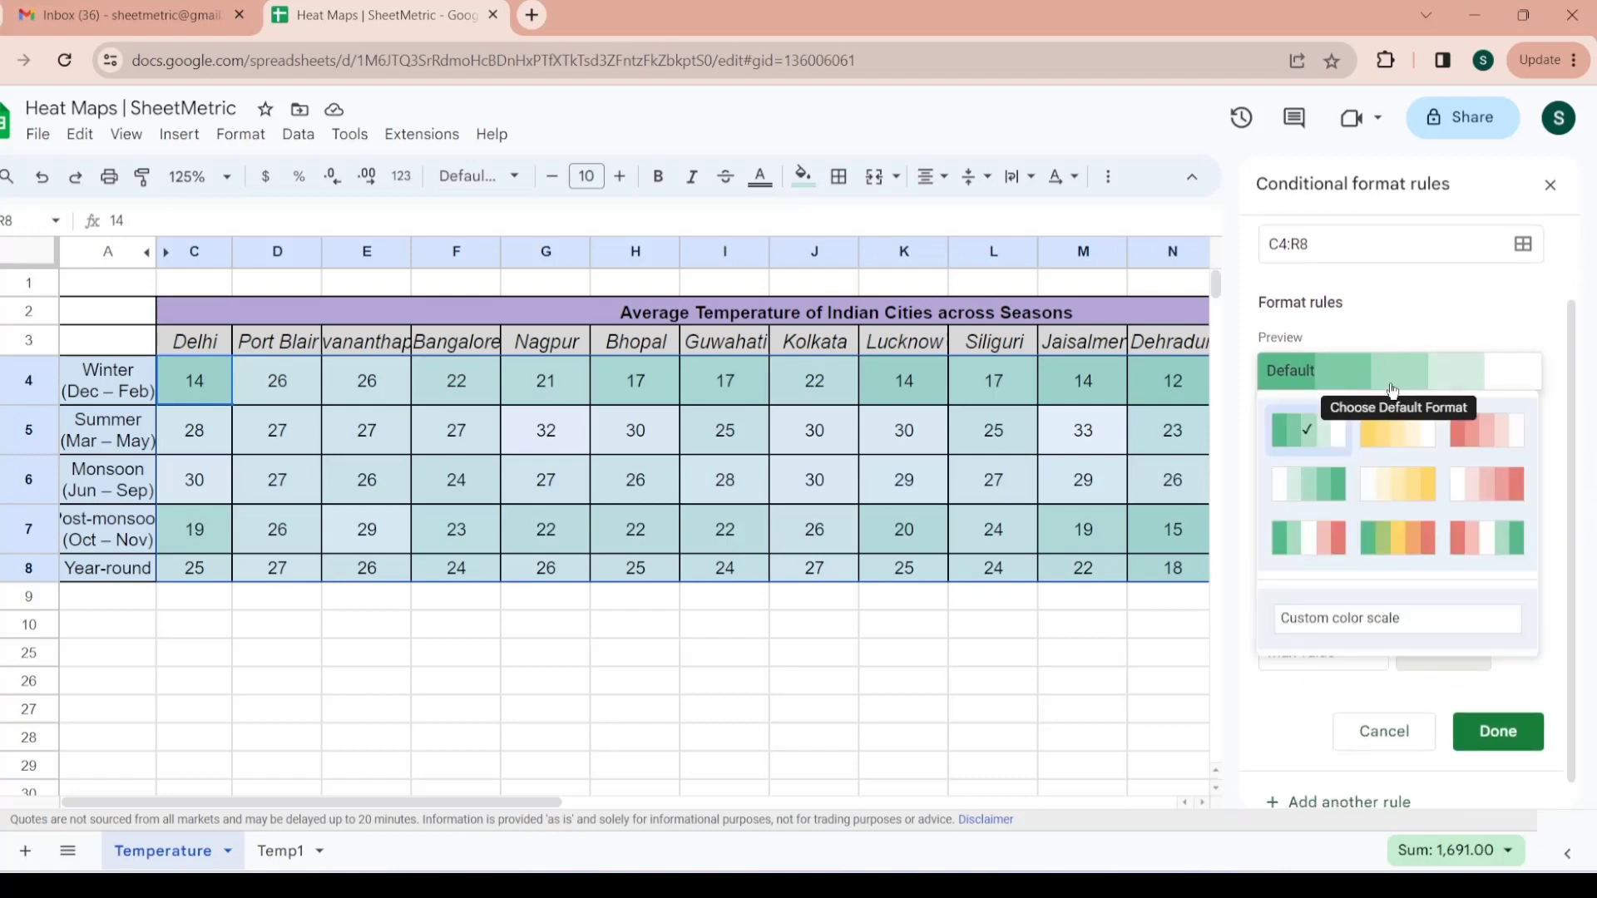
click(1304, 499)
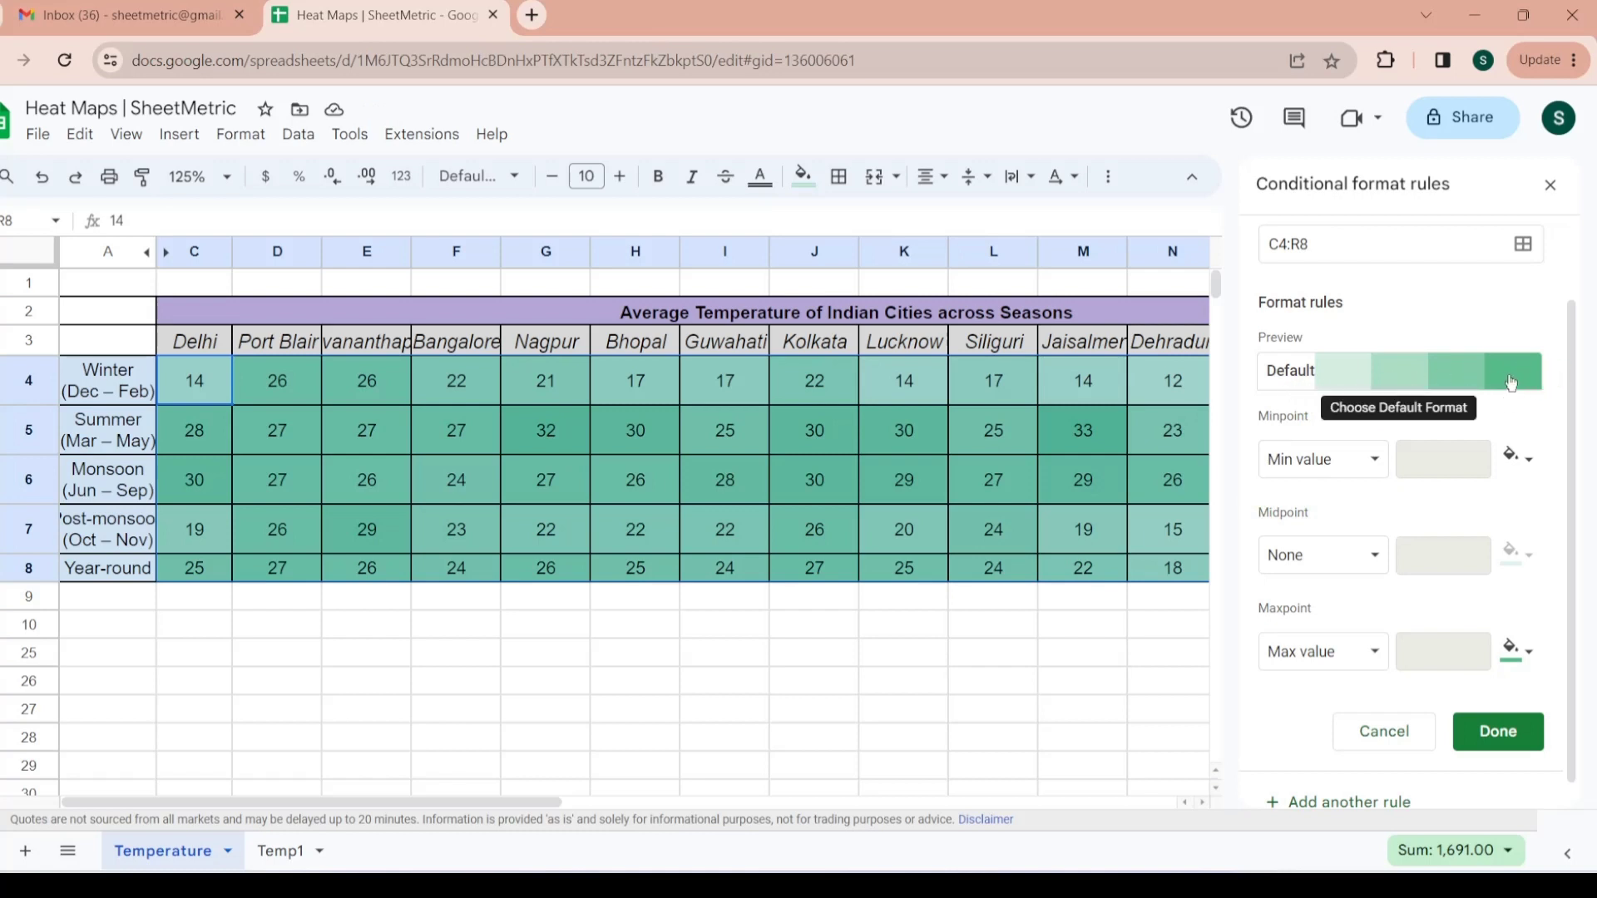
- Switch the C4:R8 scale to the Green to yellow to red preset, save it, and close the panel
click(1495, 382)
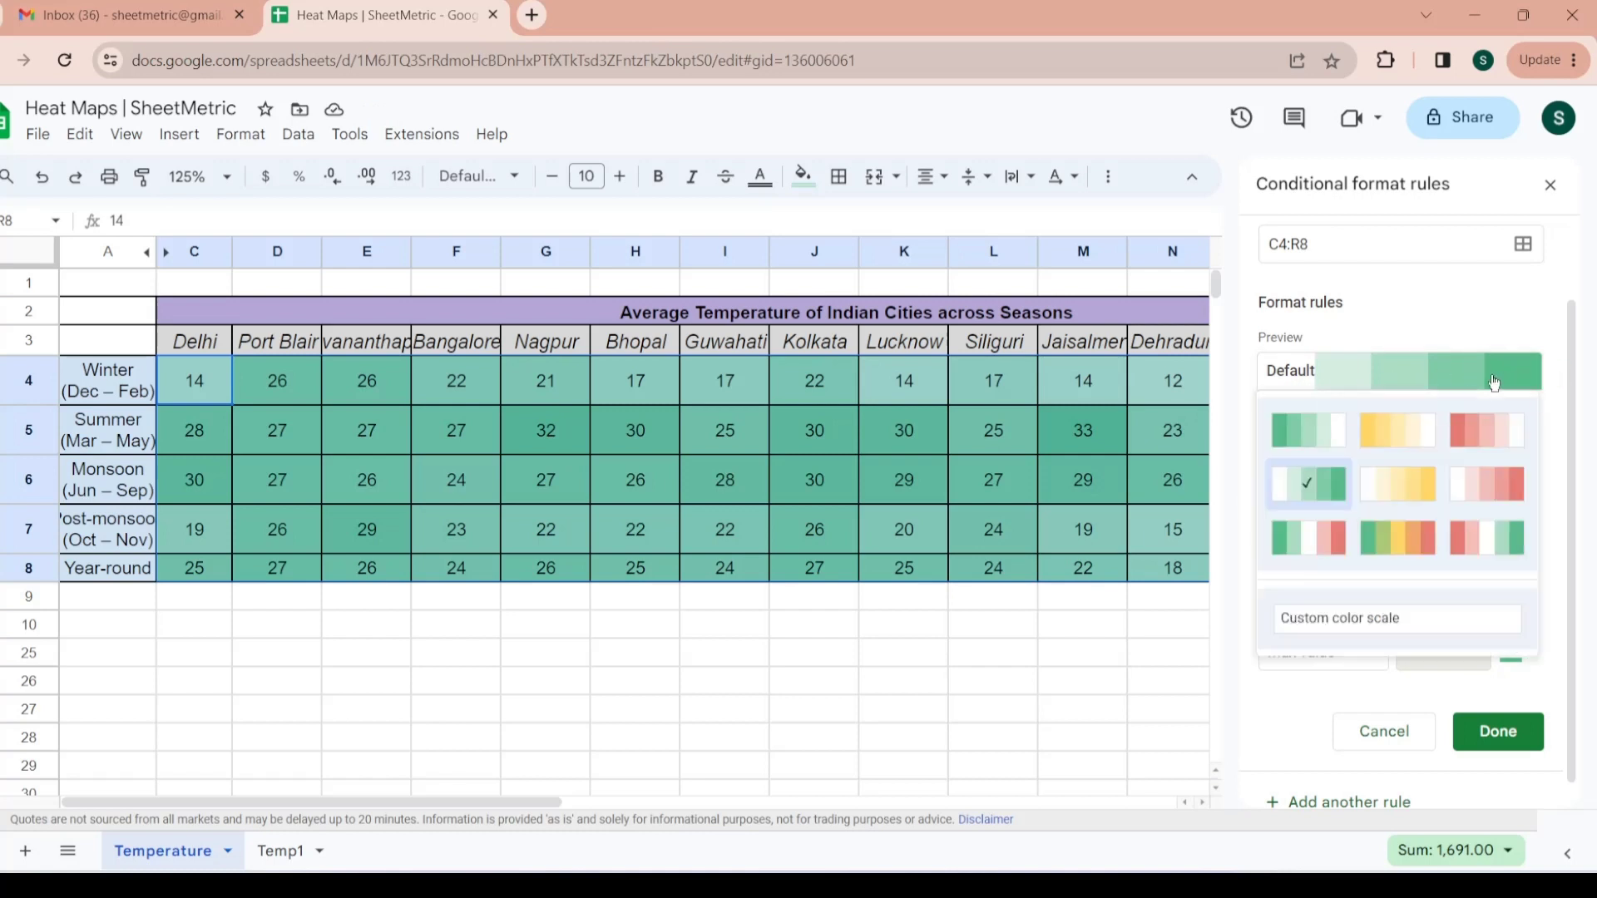
click(1389, 548)
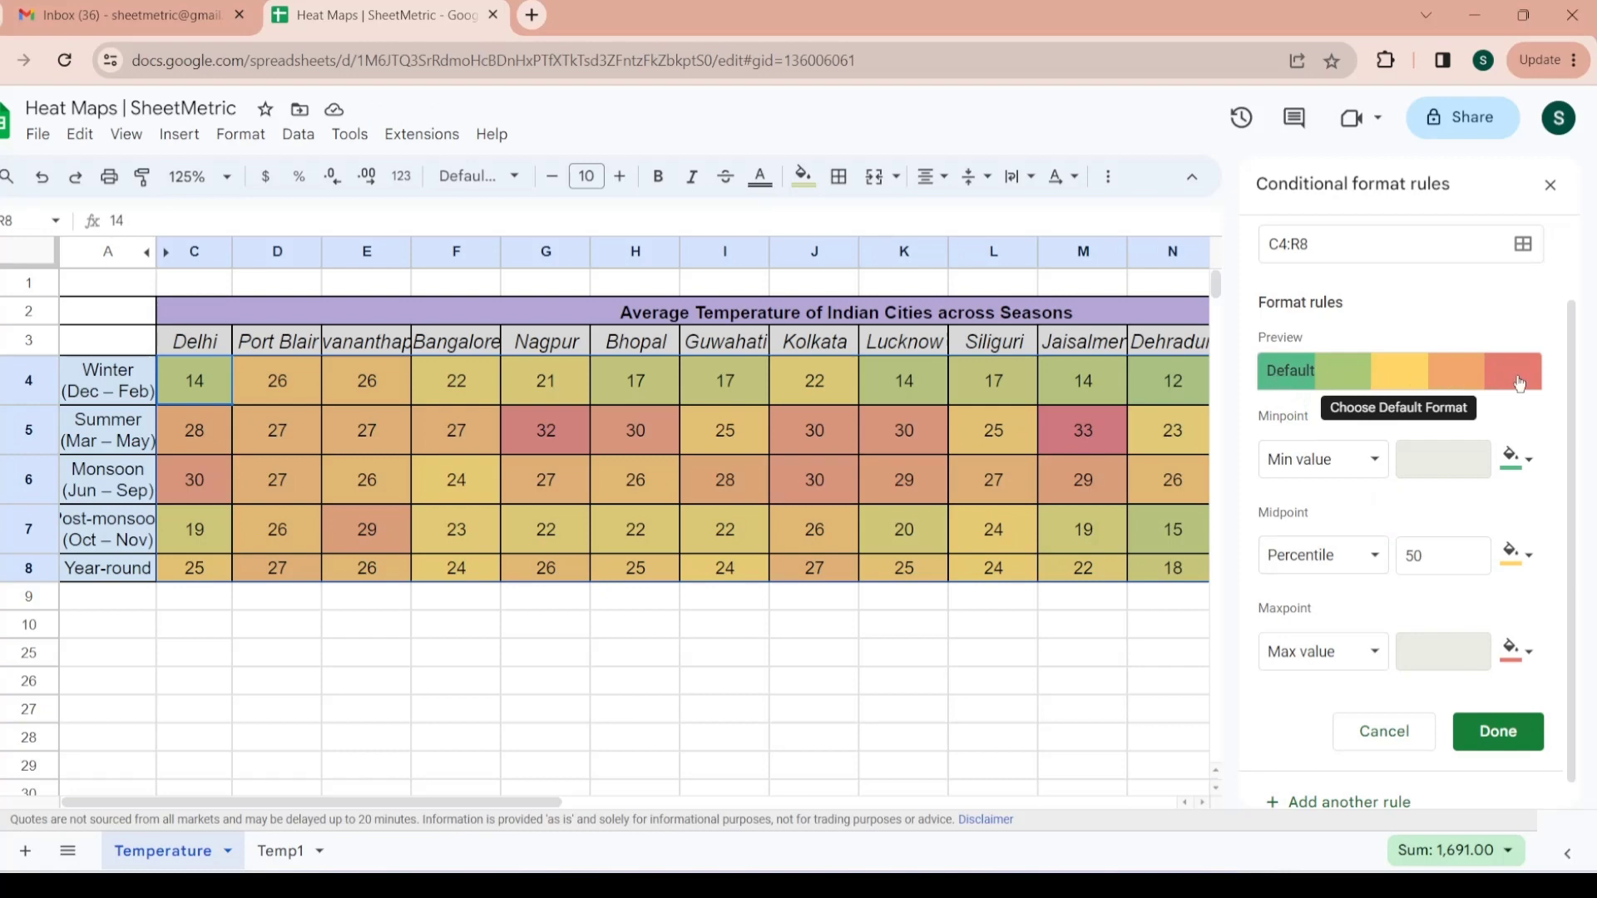
click(1531, 472)
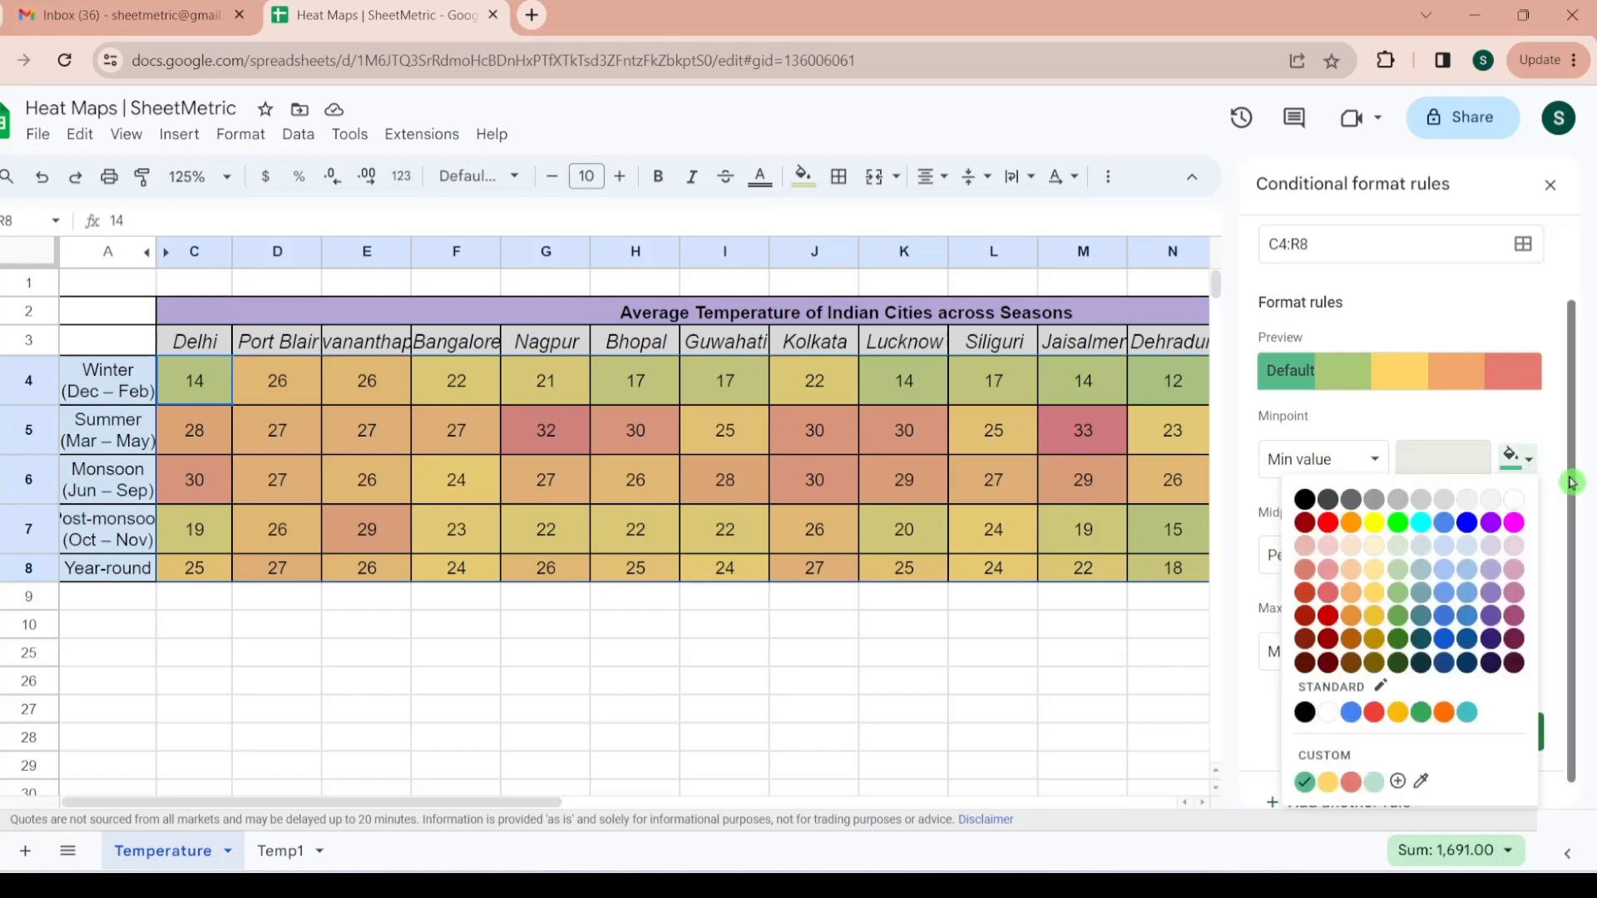
drag(1576, 472, 1576, 536)
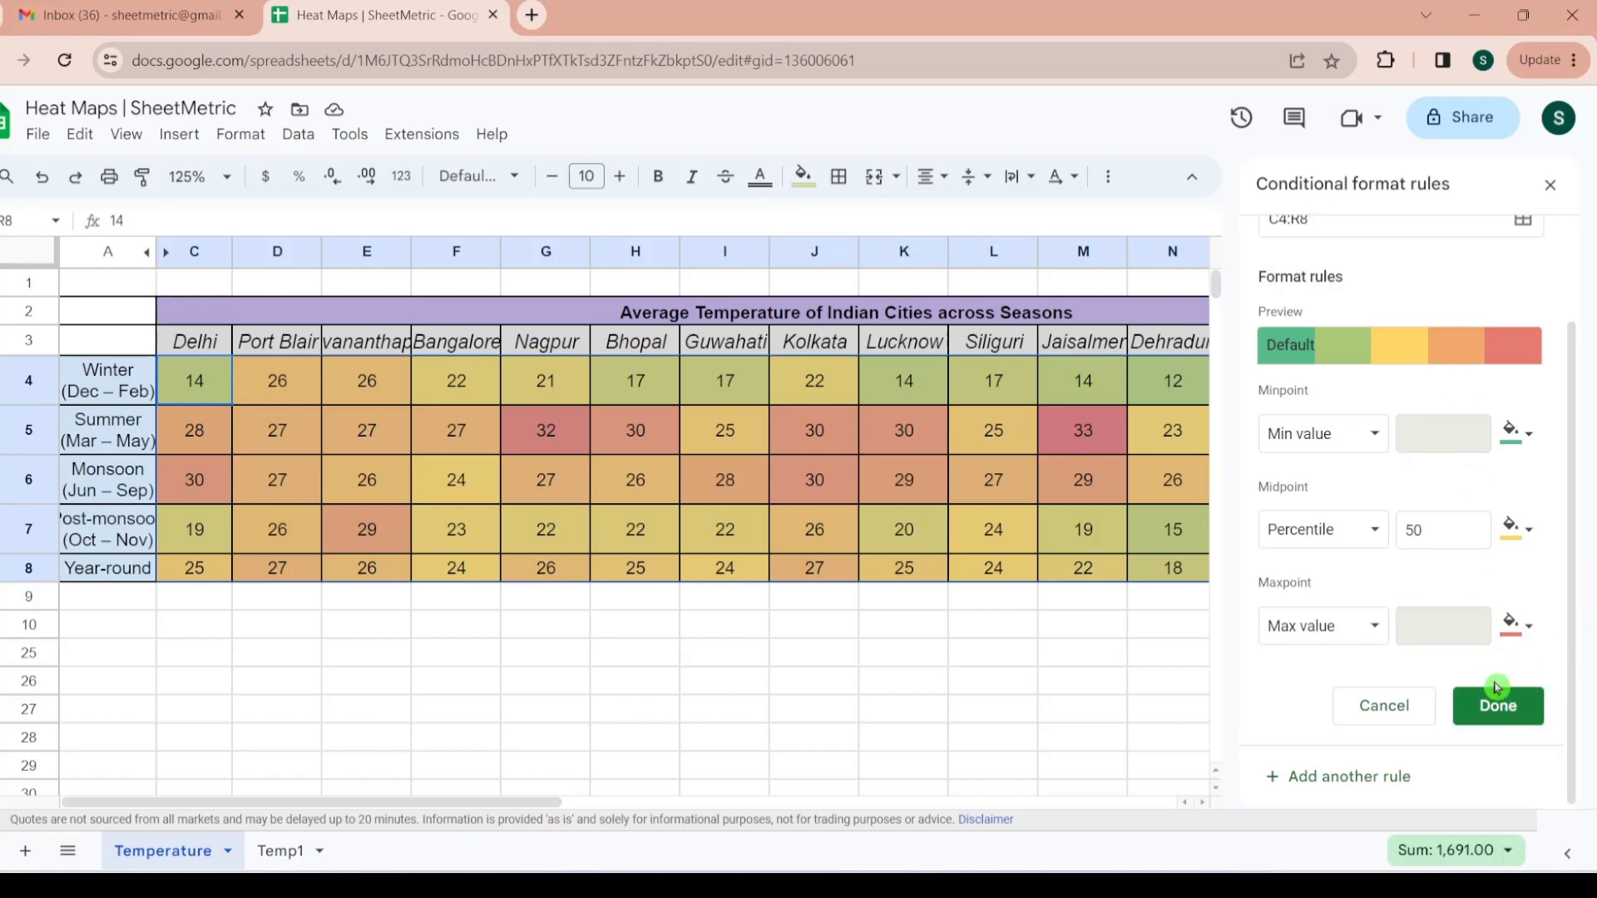
click(1507, 716)
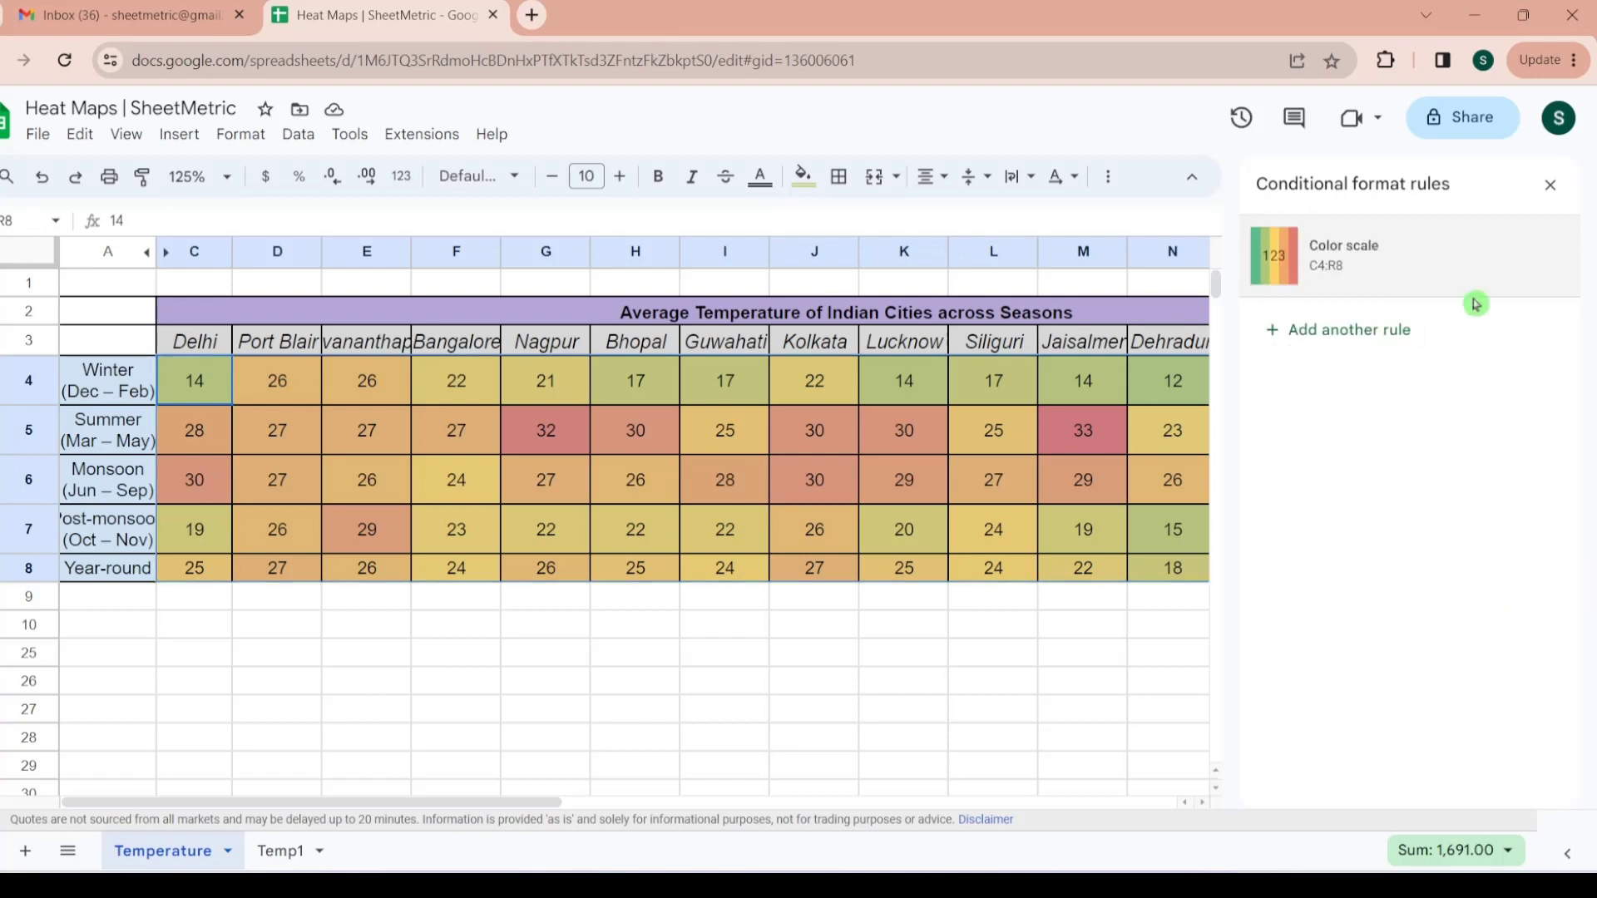
click(1551, 185)
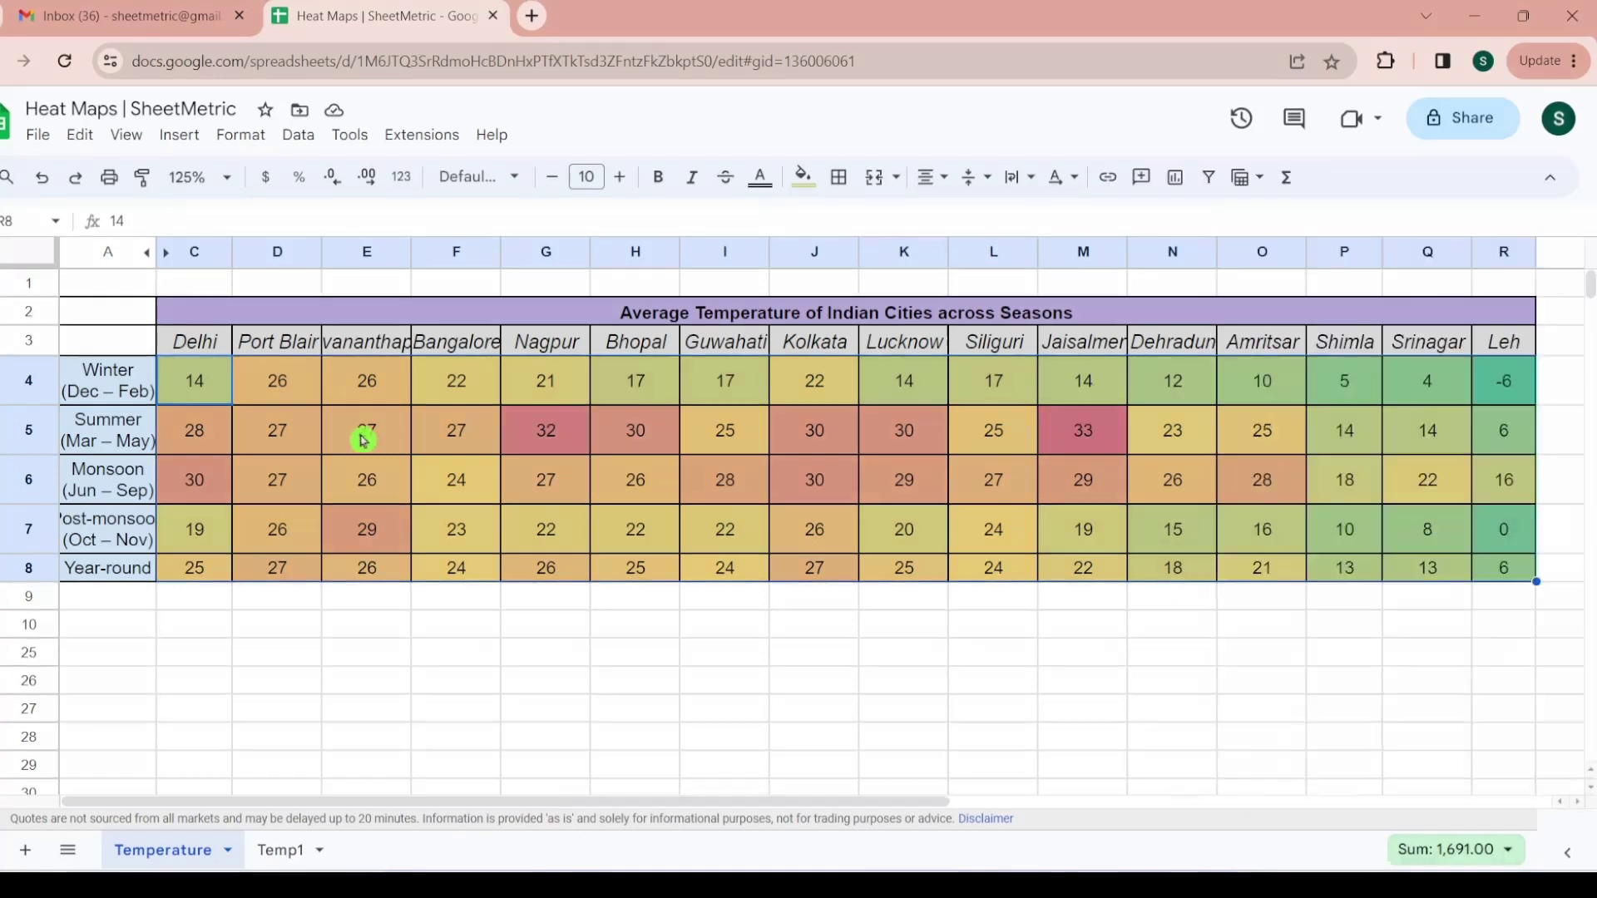
click(231, 398)
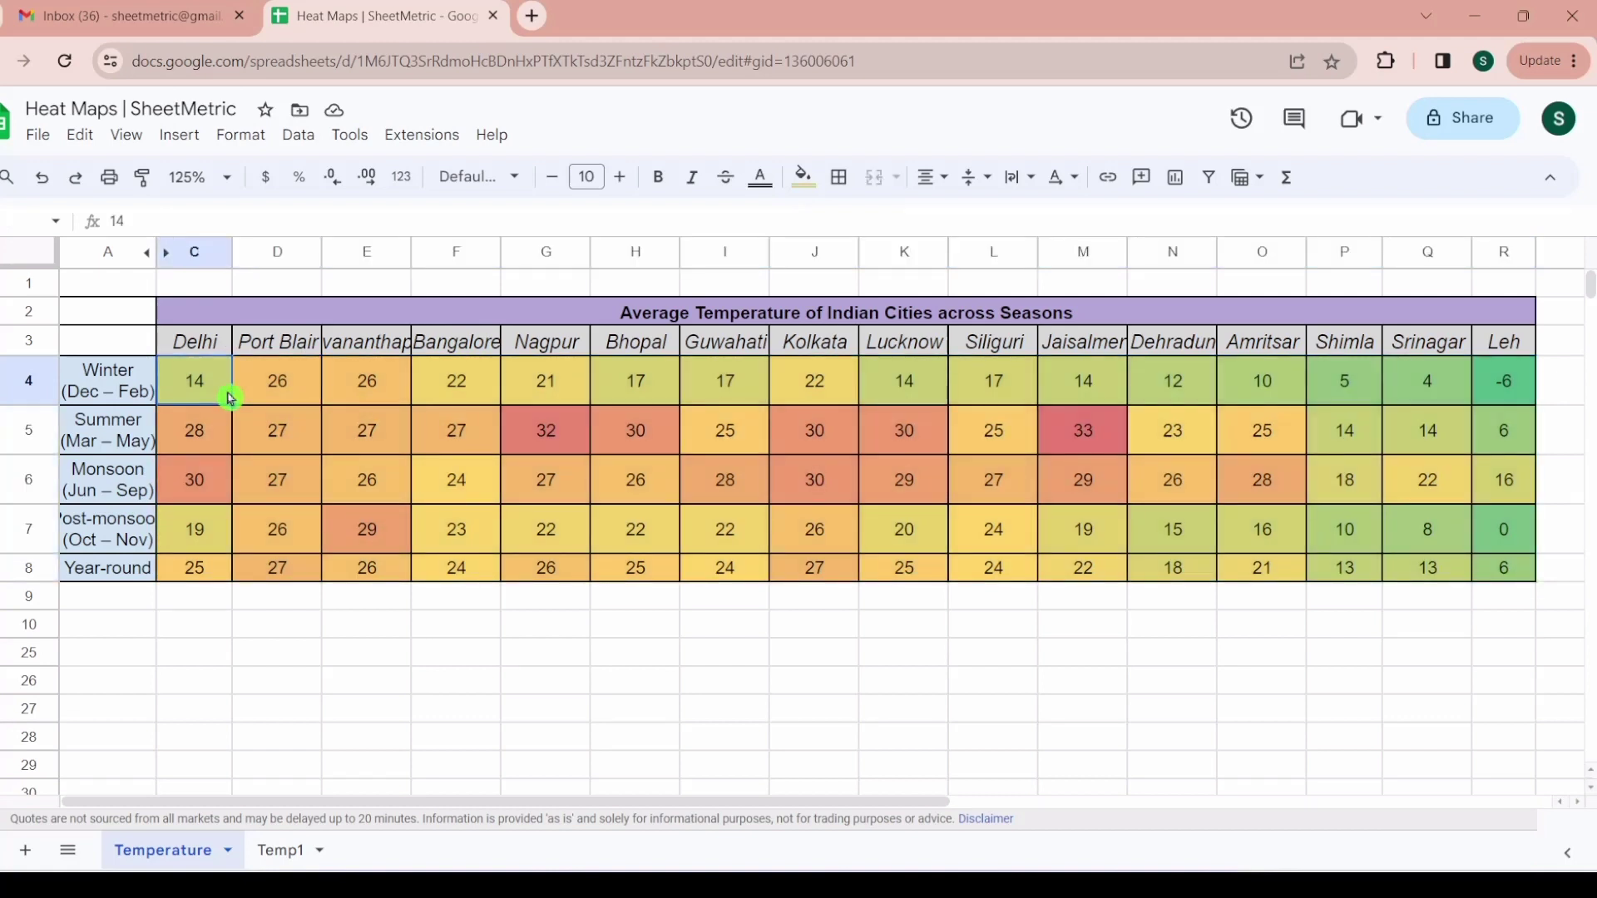
key(shift+Right)
key(shift+Right)
key(shift+Right)
key(shift+Right)
key(shift+Right)
key(shift+Right)
key(shift+Right)
key(shift+Right)
key(shift+Right)
key(shift+Right)
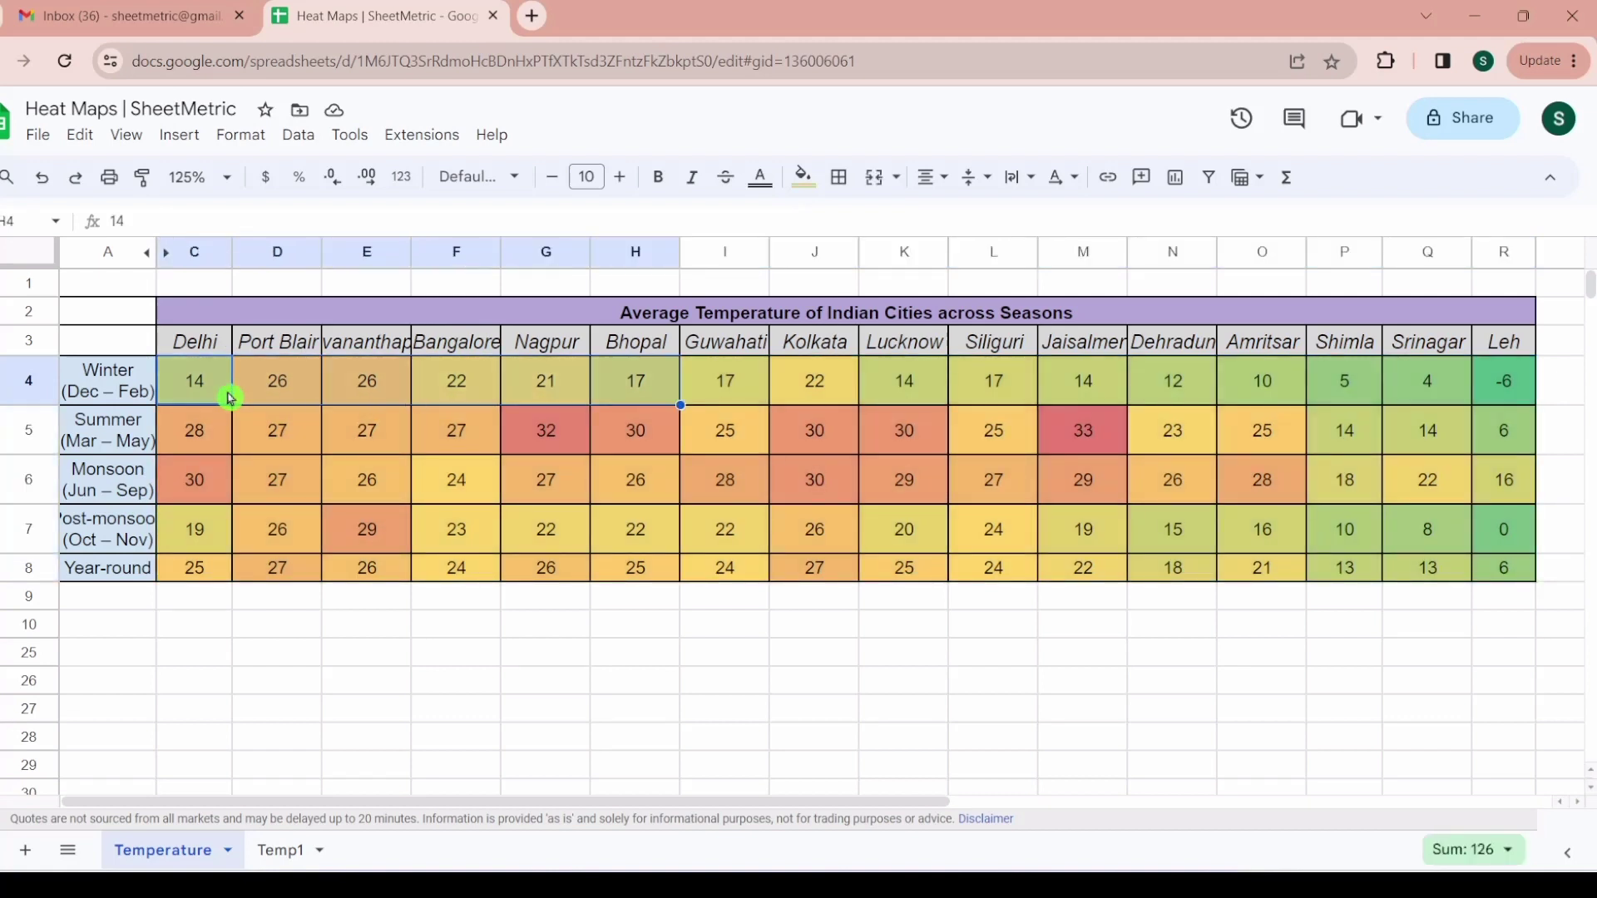
key(shift+Right)
key(shift+Right)
key(shift+Right)
key(shift+Right)
key(shift+Right)
key(shift+Down)
key(shift+Down)
key(shift+Down)
key(shift+Down)
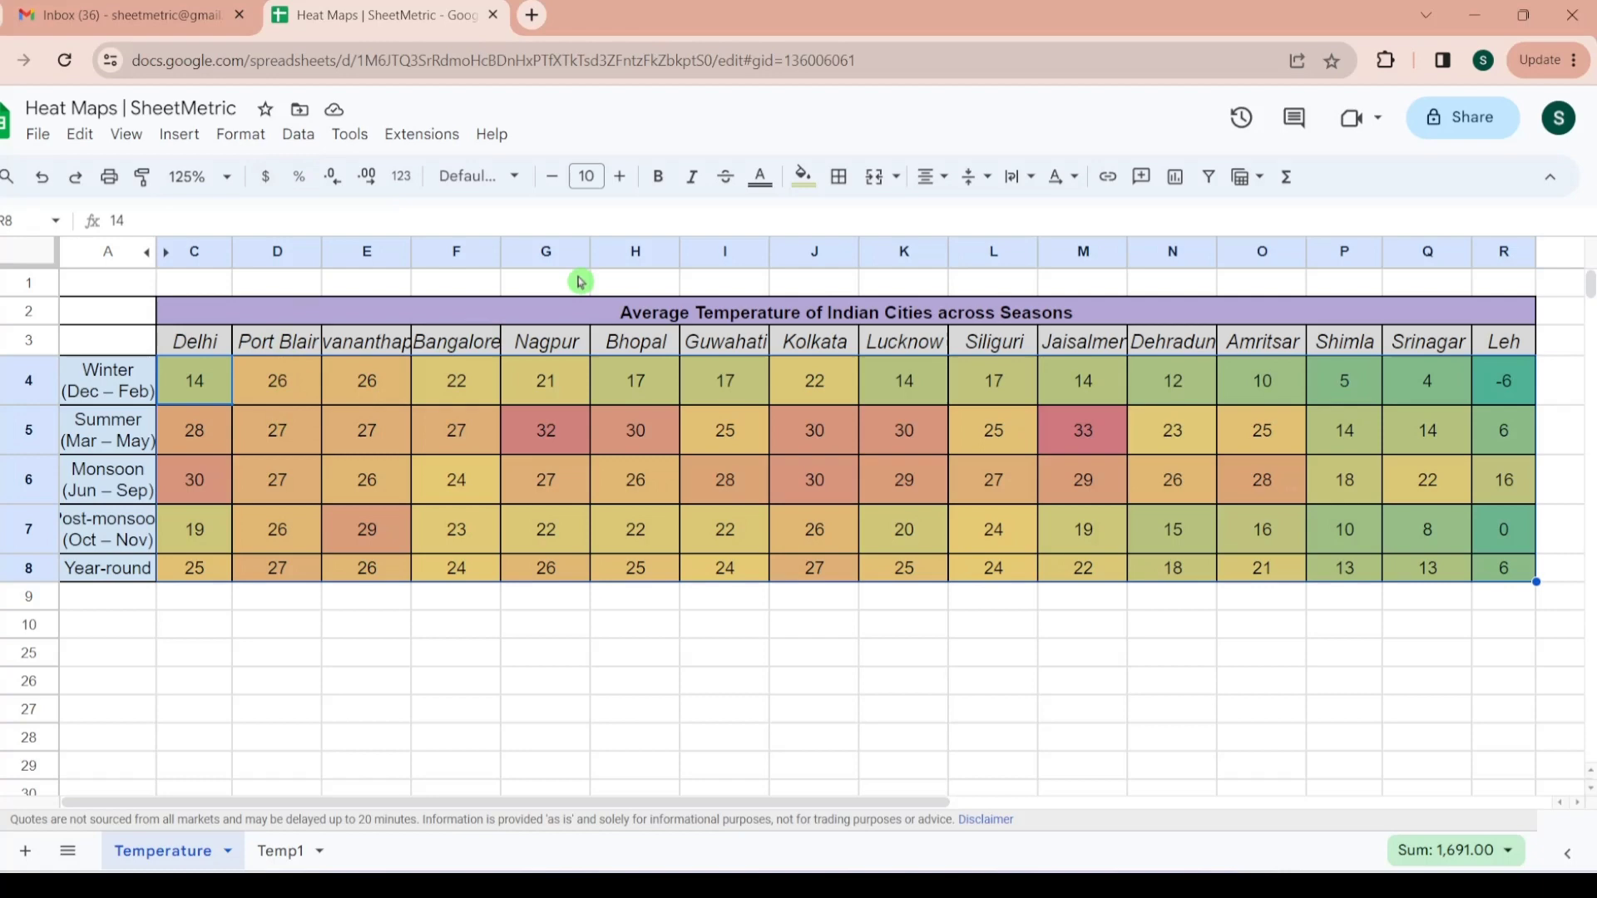
- Through the Fill color menu's conditional formatting, open the Color scale C4:R8 rule for editing
click(803, 177)
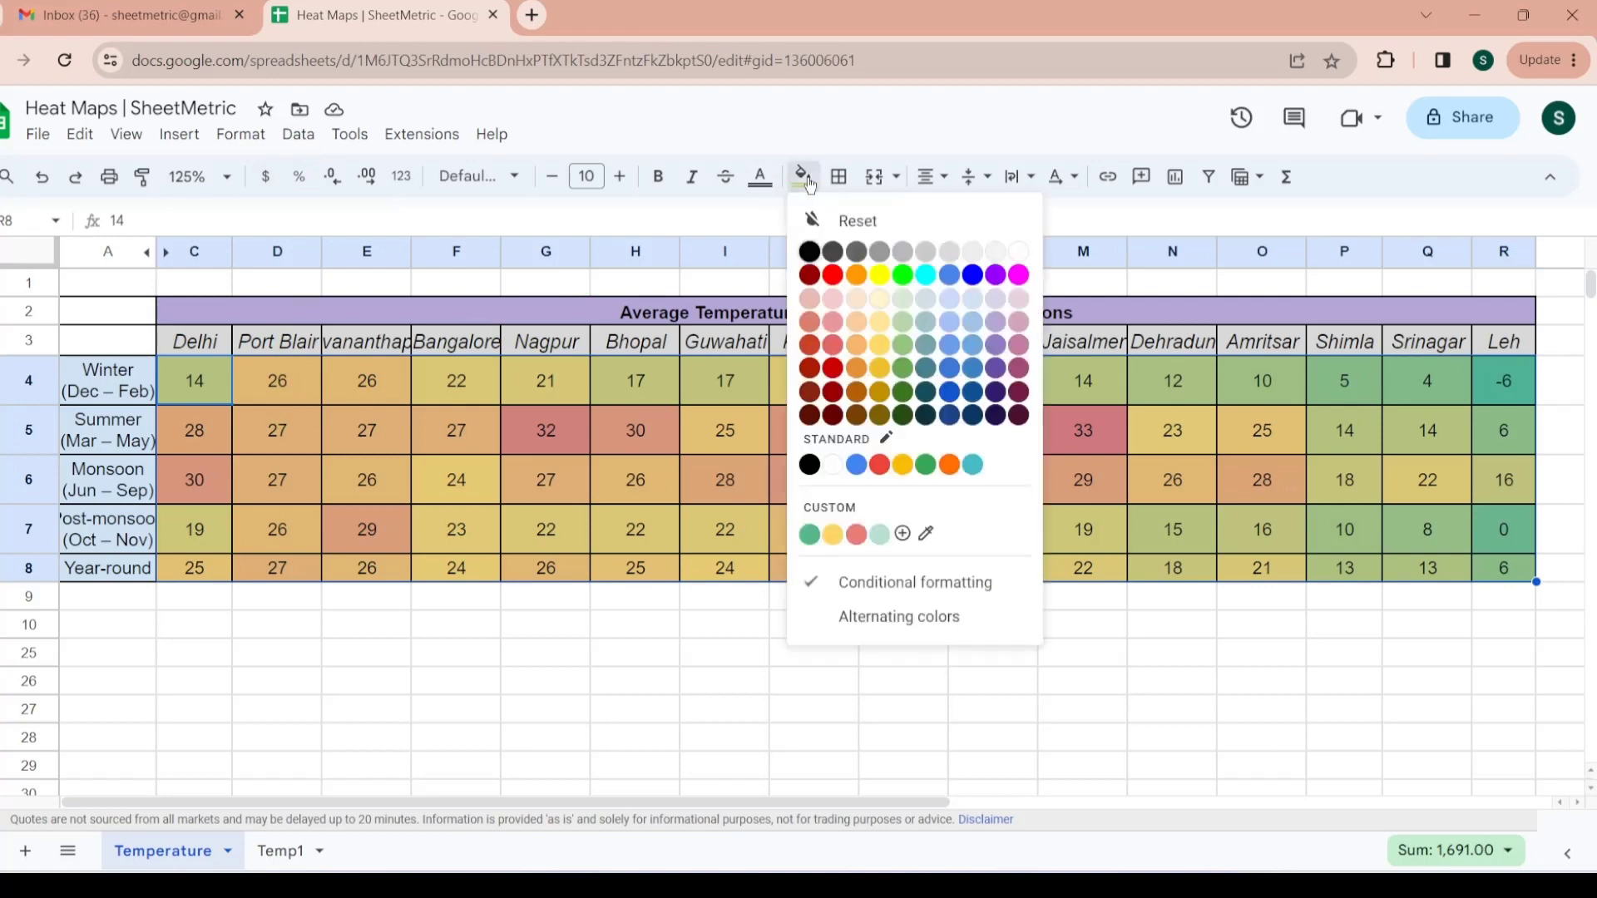
click(941, 583)
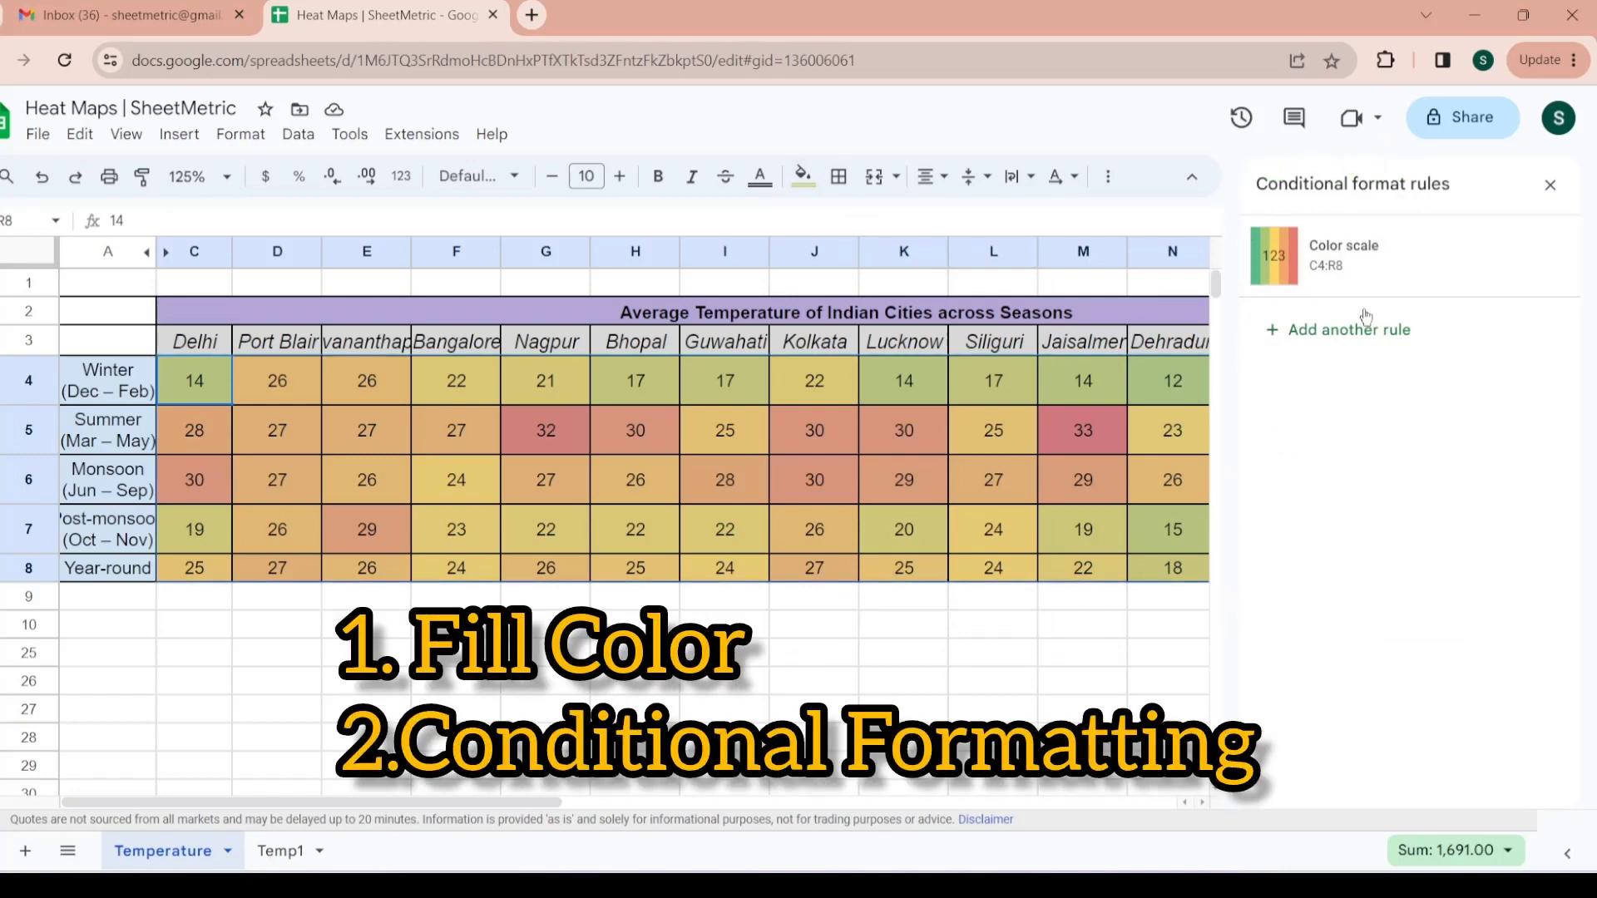
click(1350, 265)
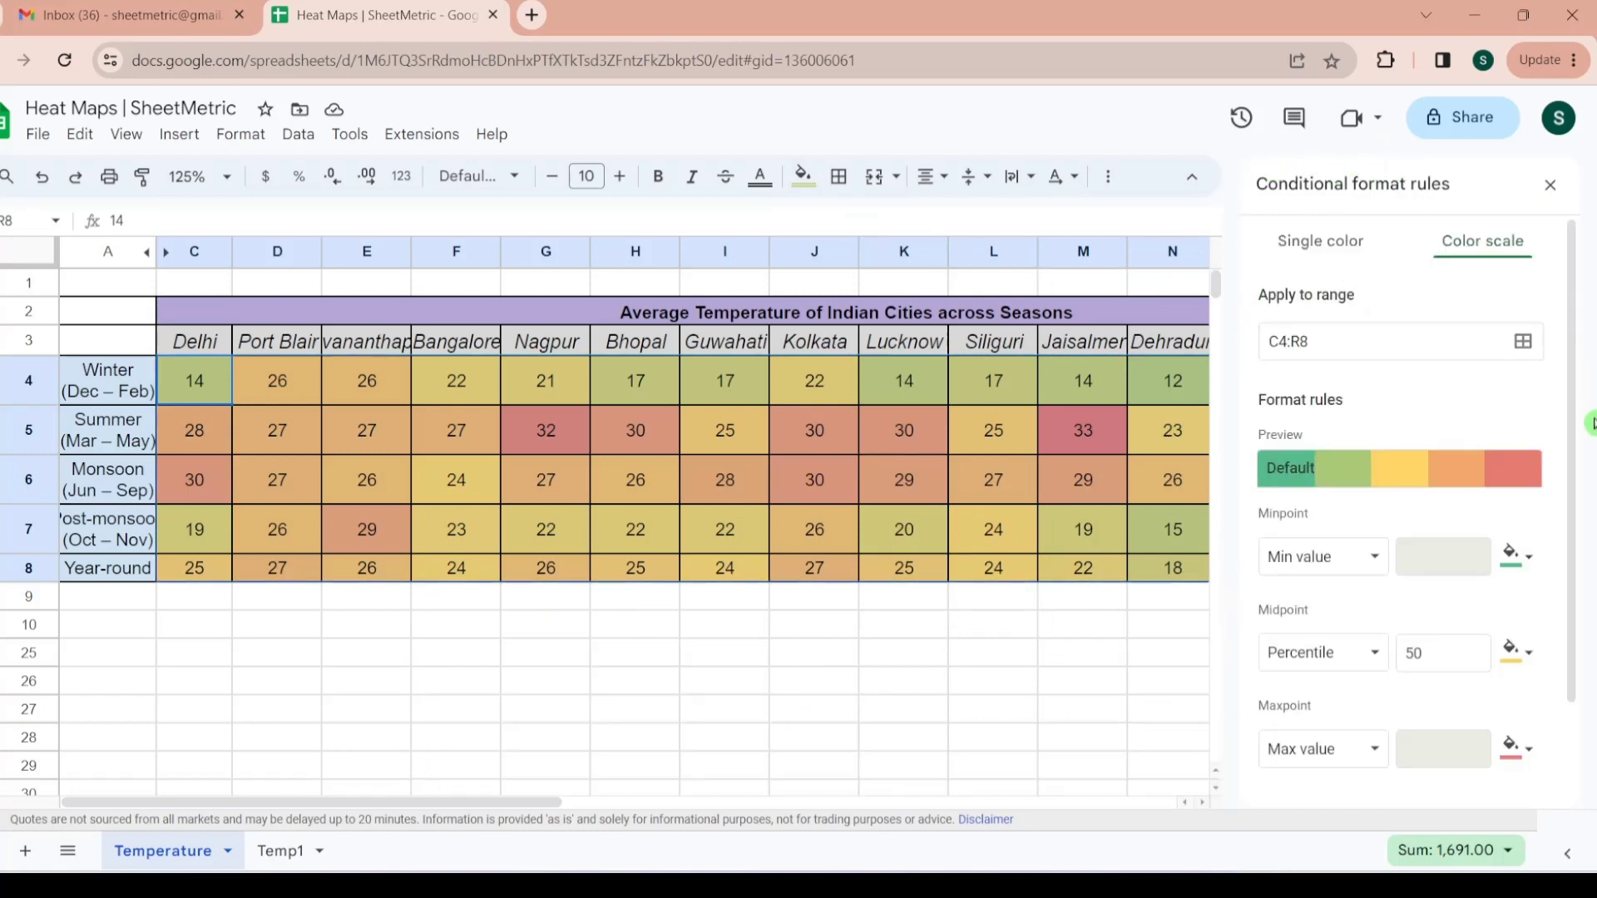
drag(1578, 425, 1585, 601)
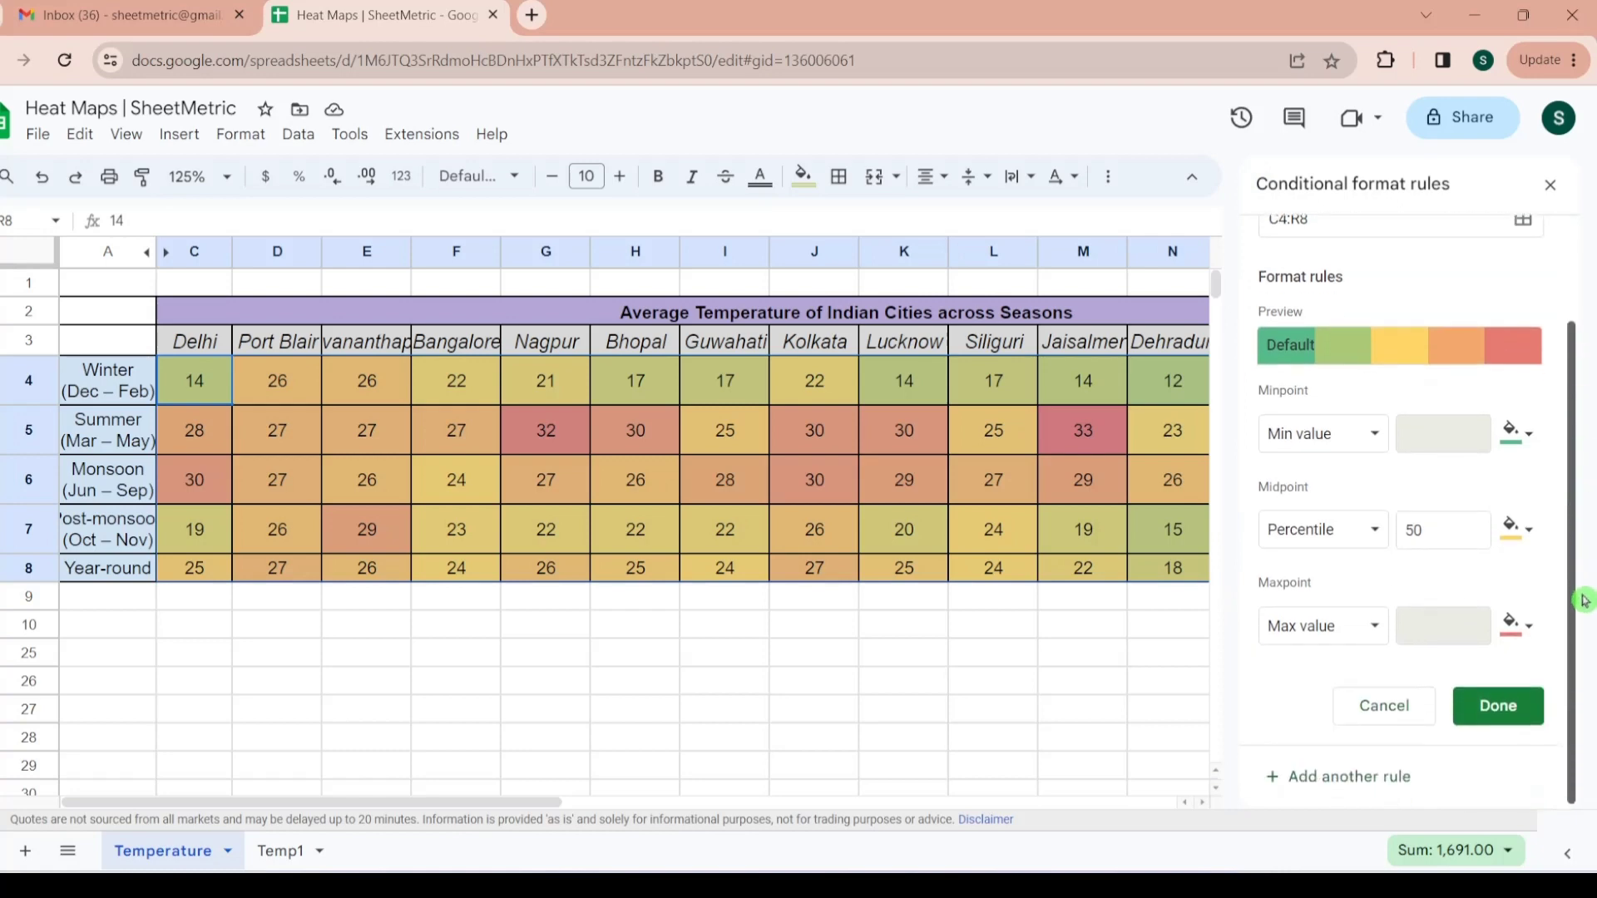
scroll(1584, 493, up, 3)
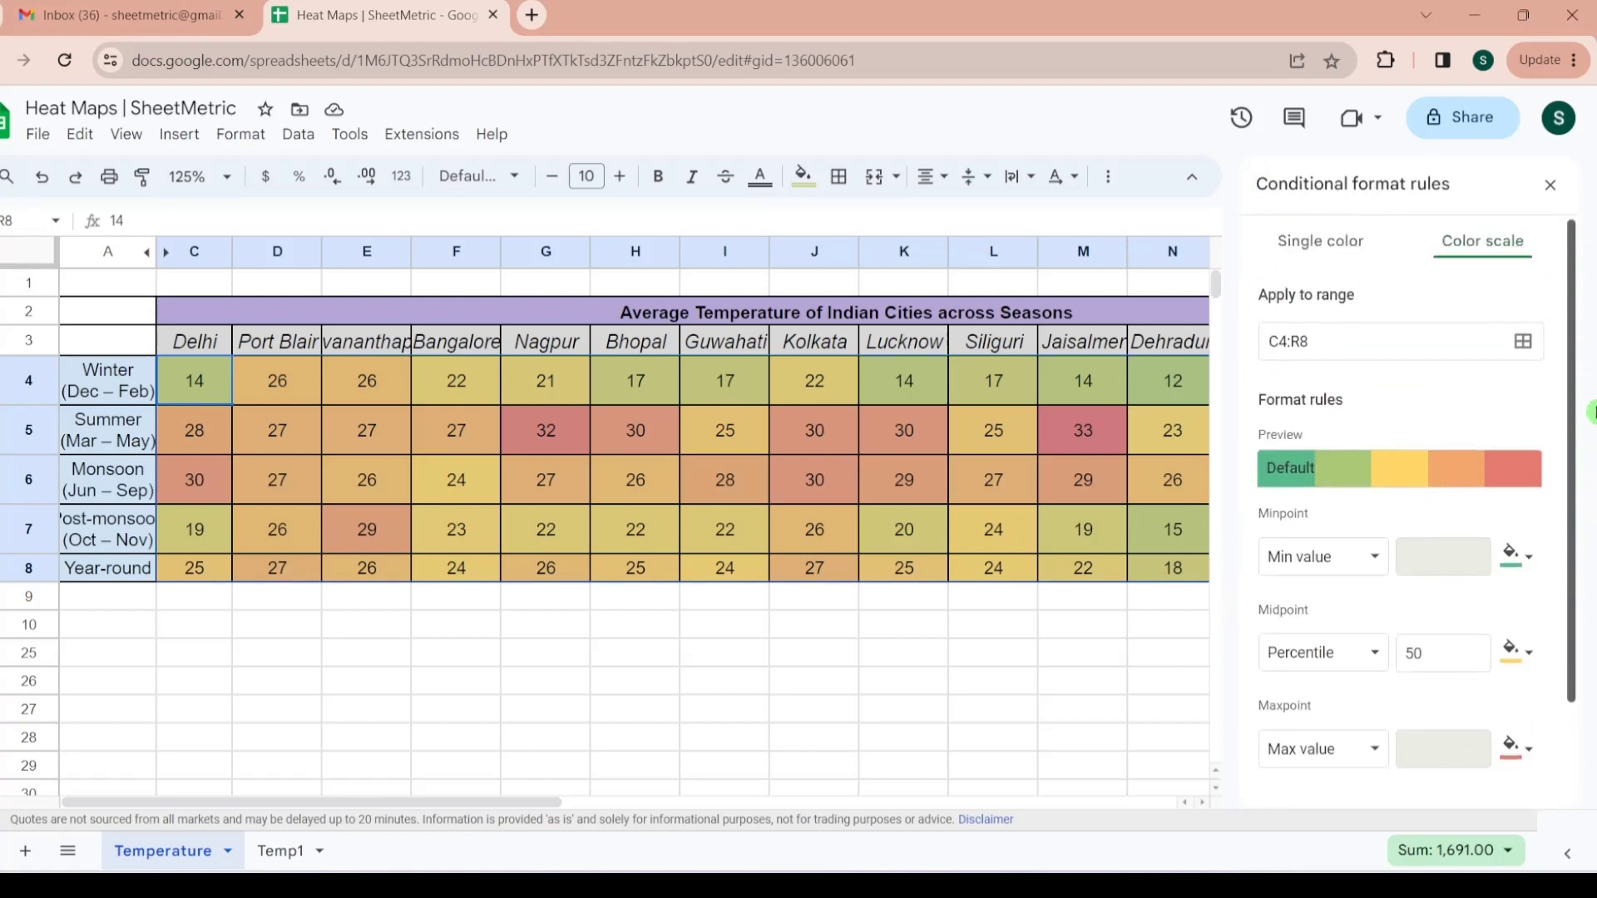
- Set the colour scale's minpoint to light magenta 3 and its maxpoint to blue
click(1456, 480)
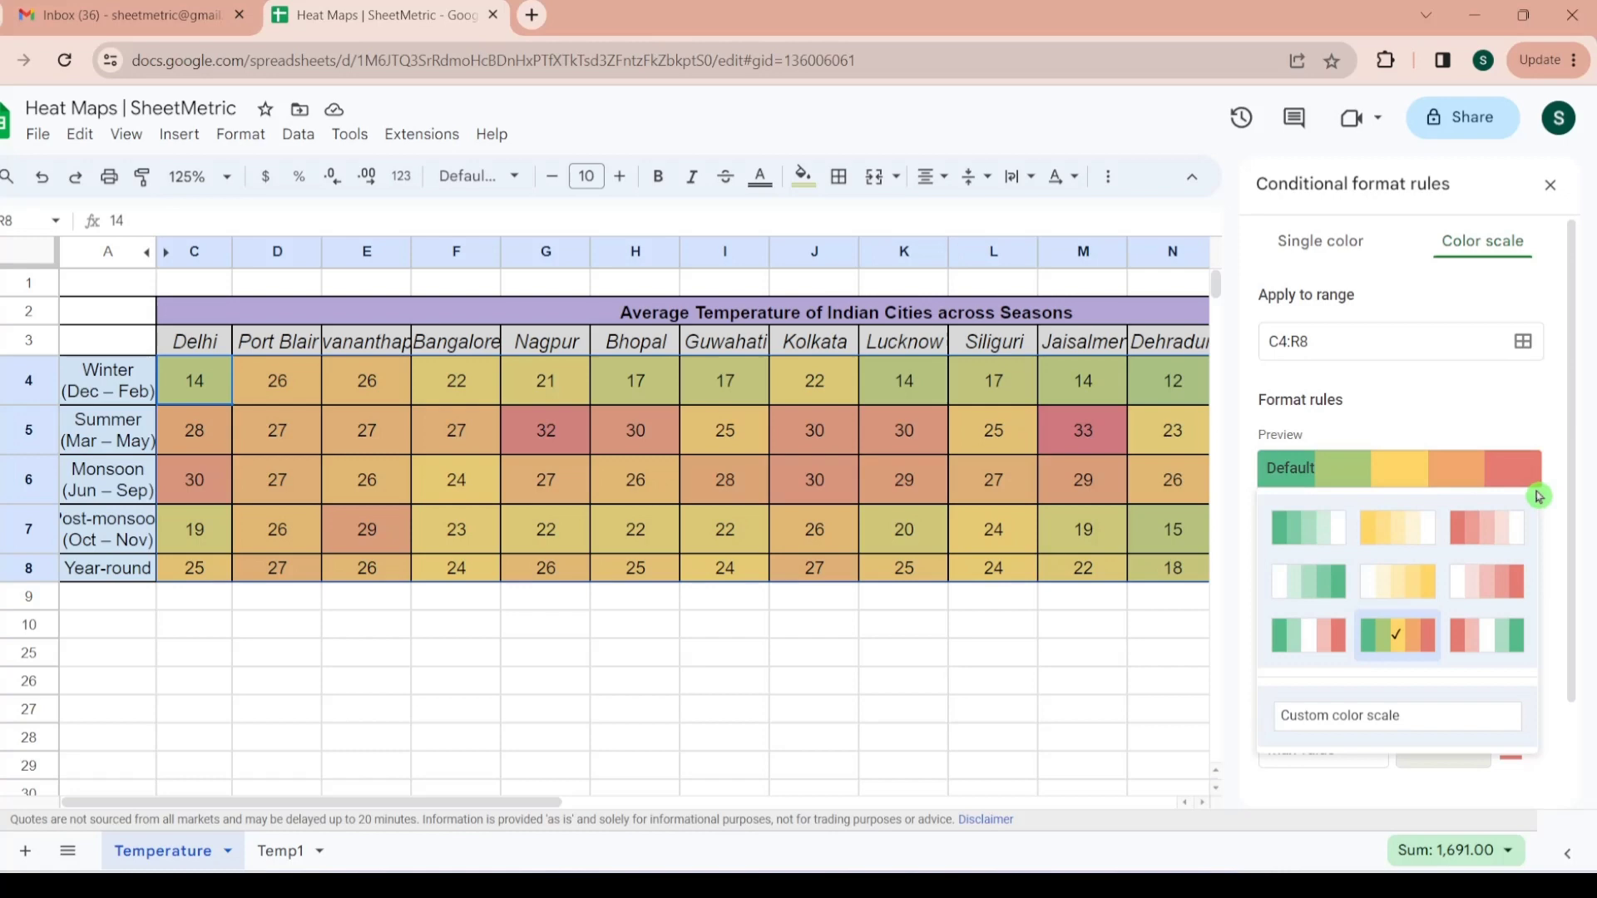
click(1460, 477)
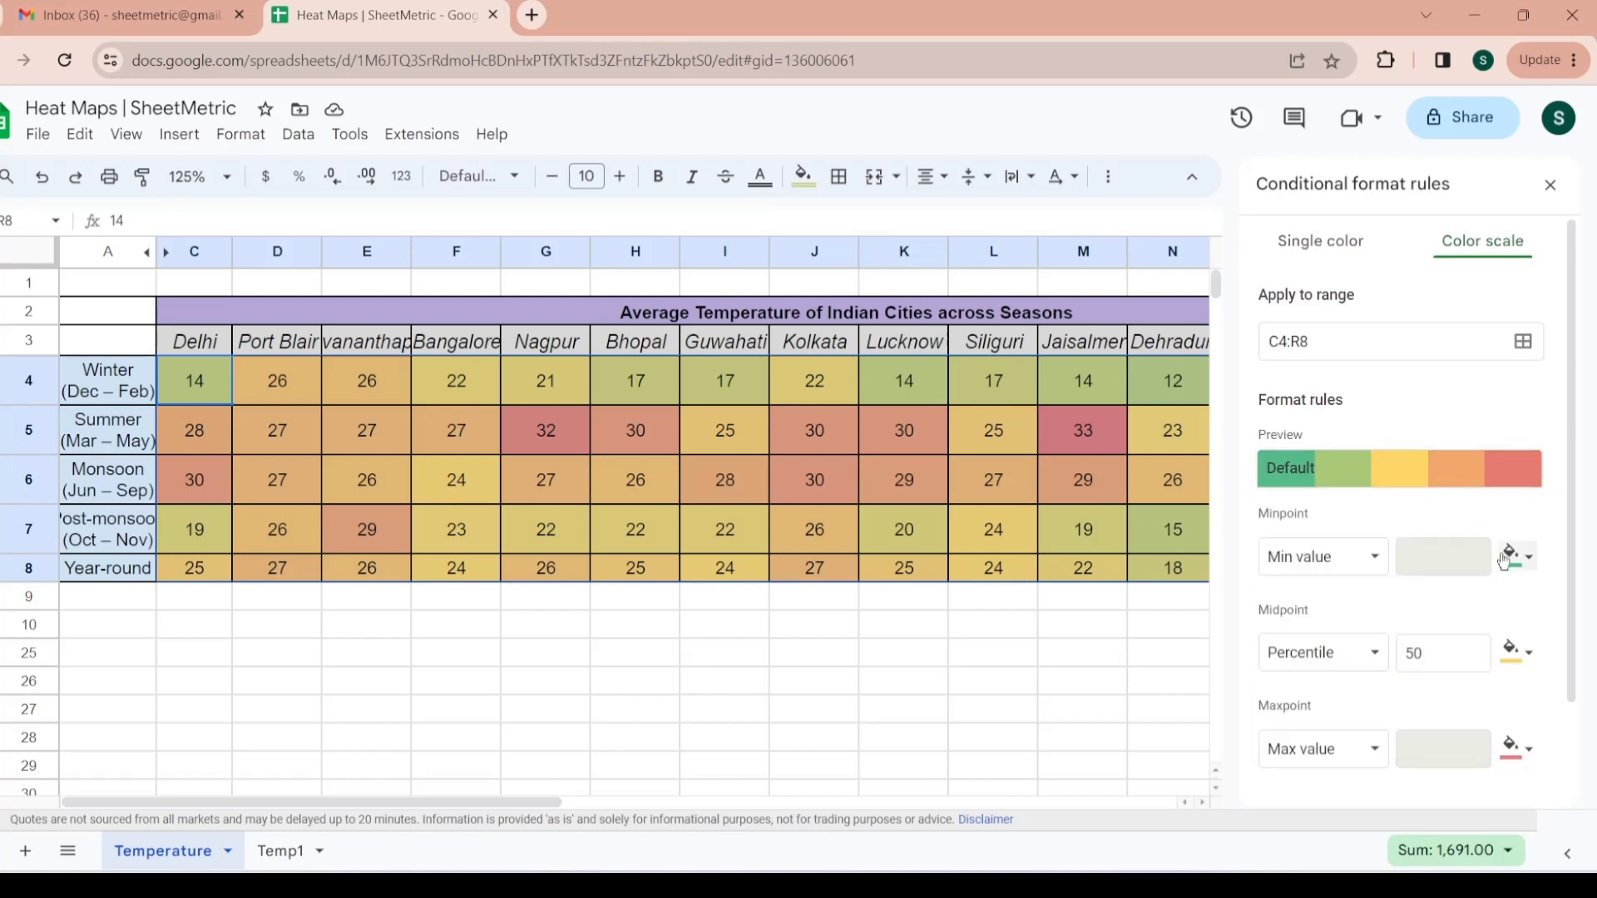
click(1527, 565)
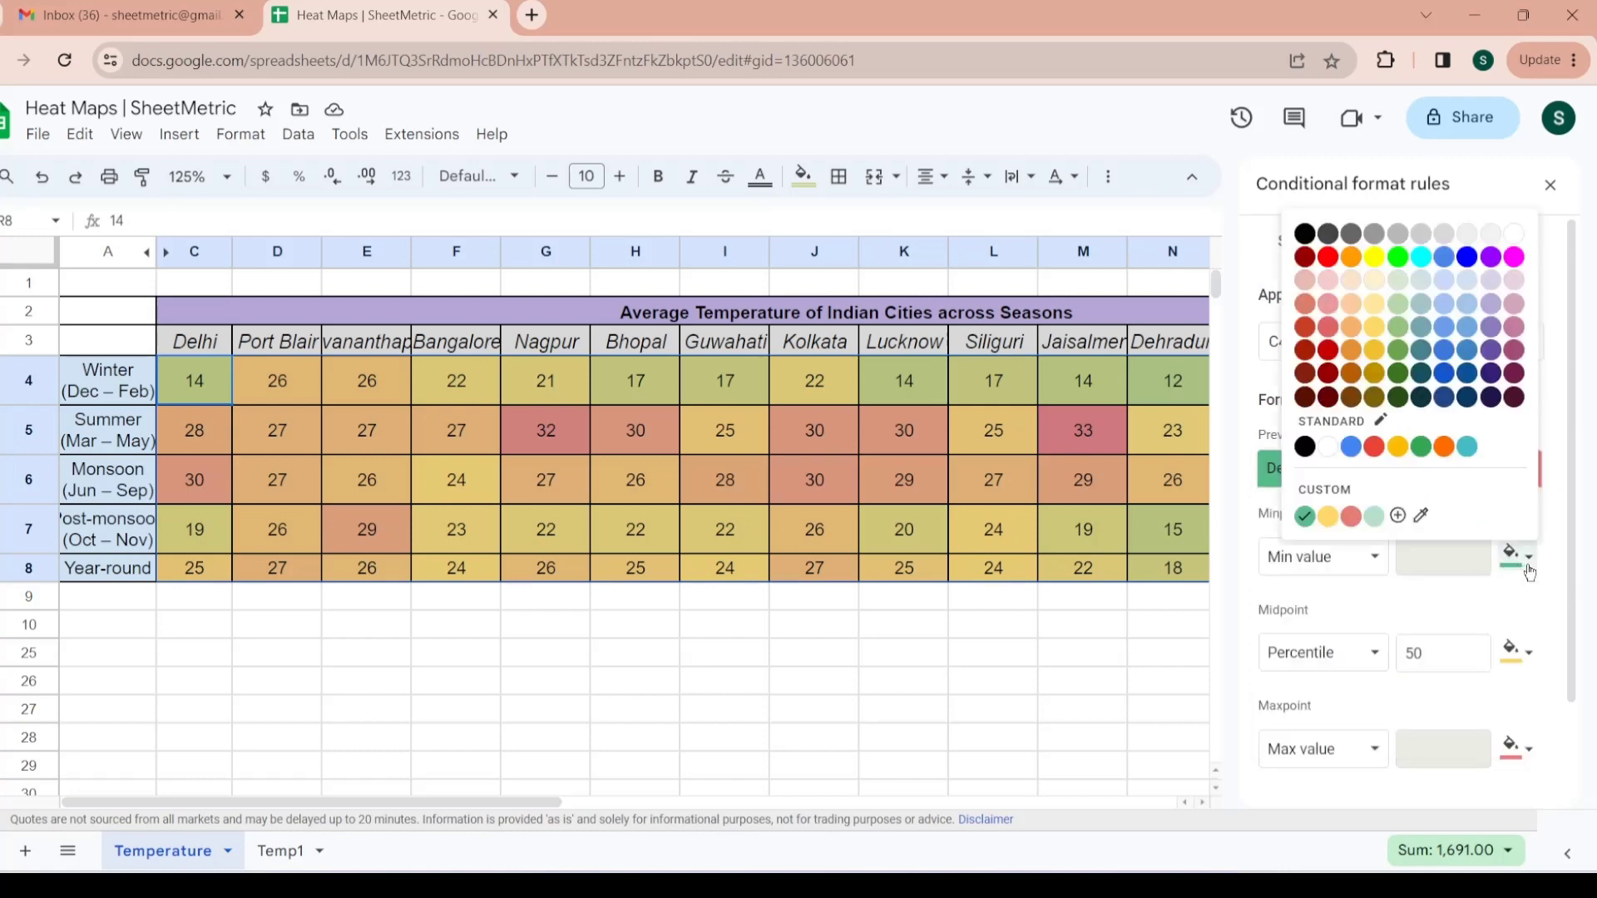
click(1513, 283)
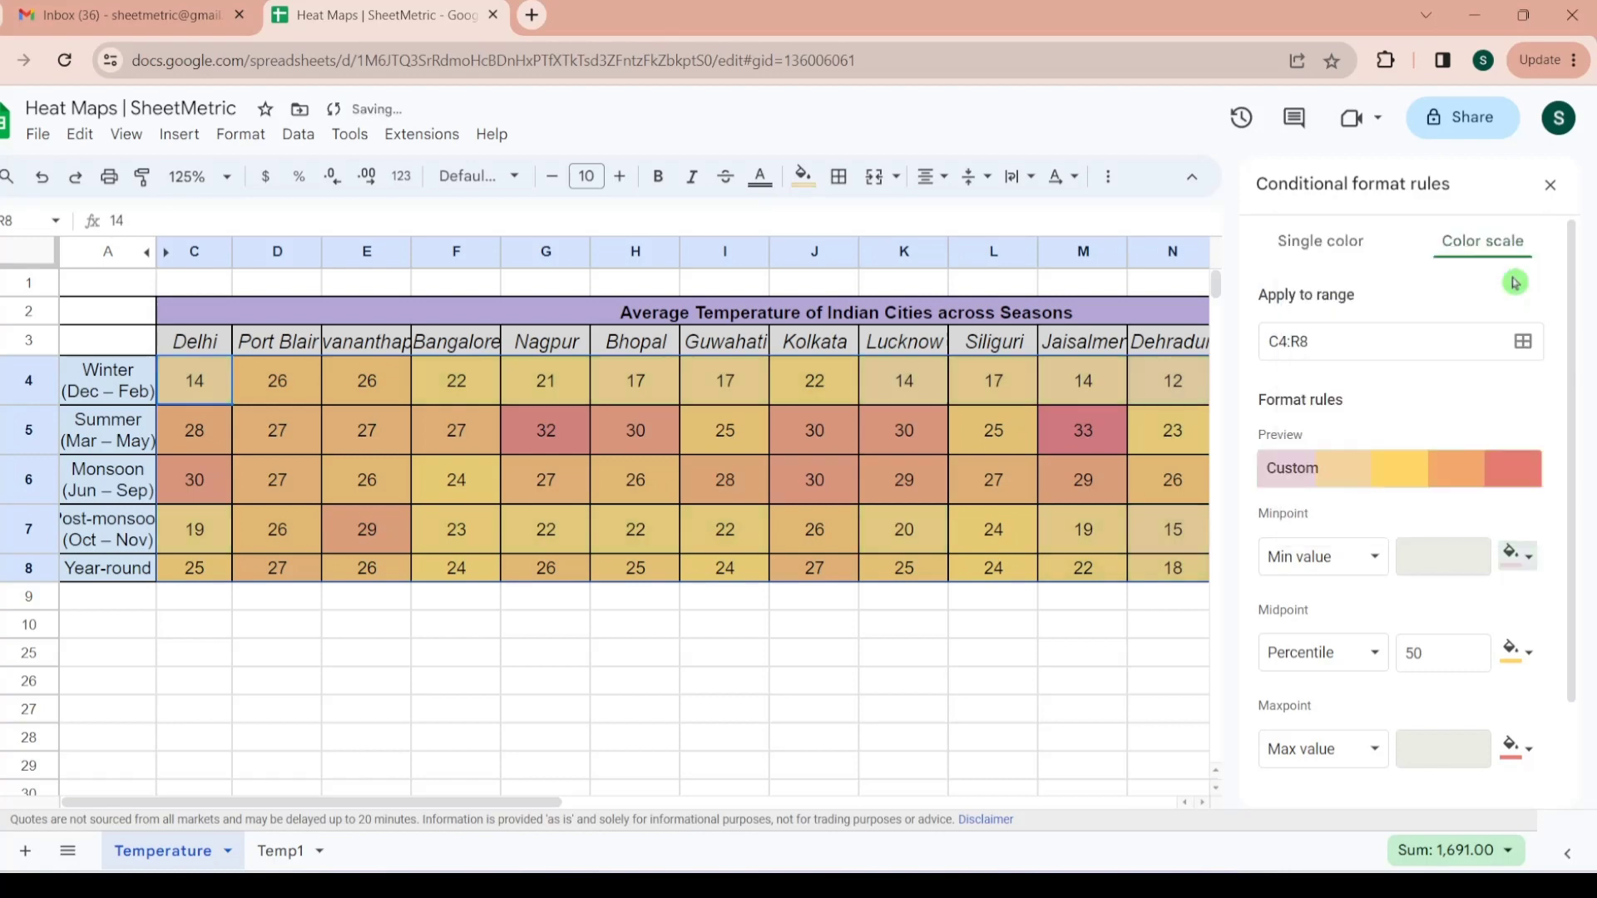
click(1520, 751)
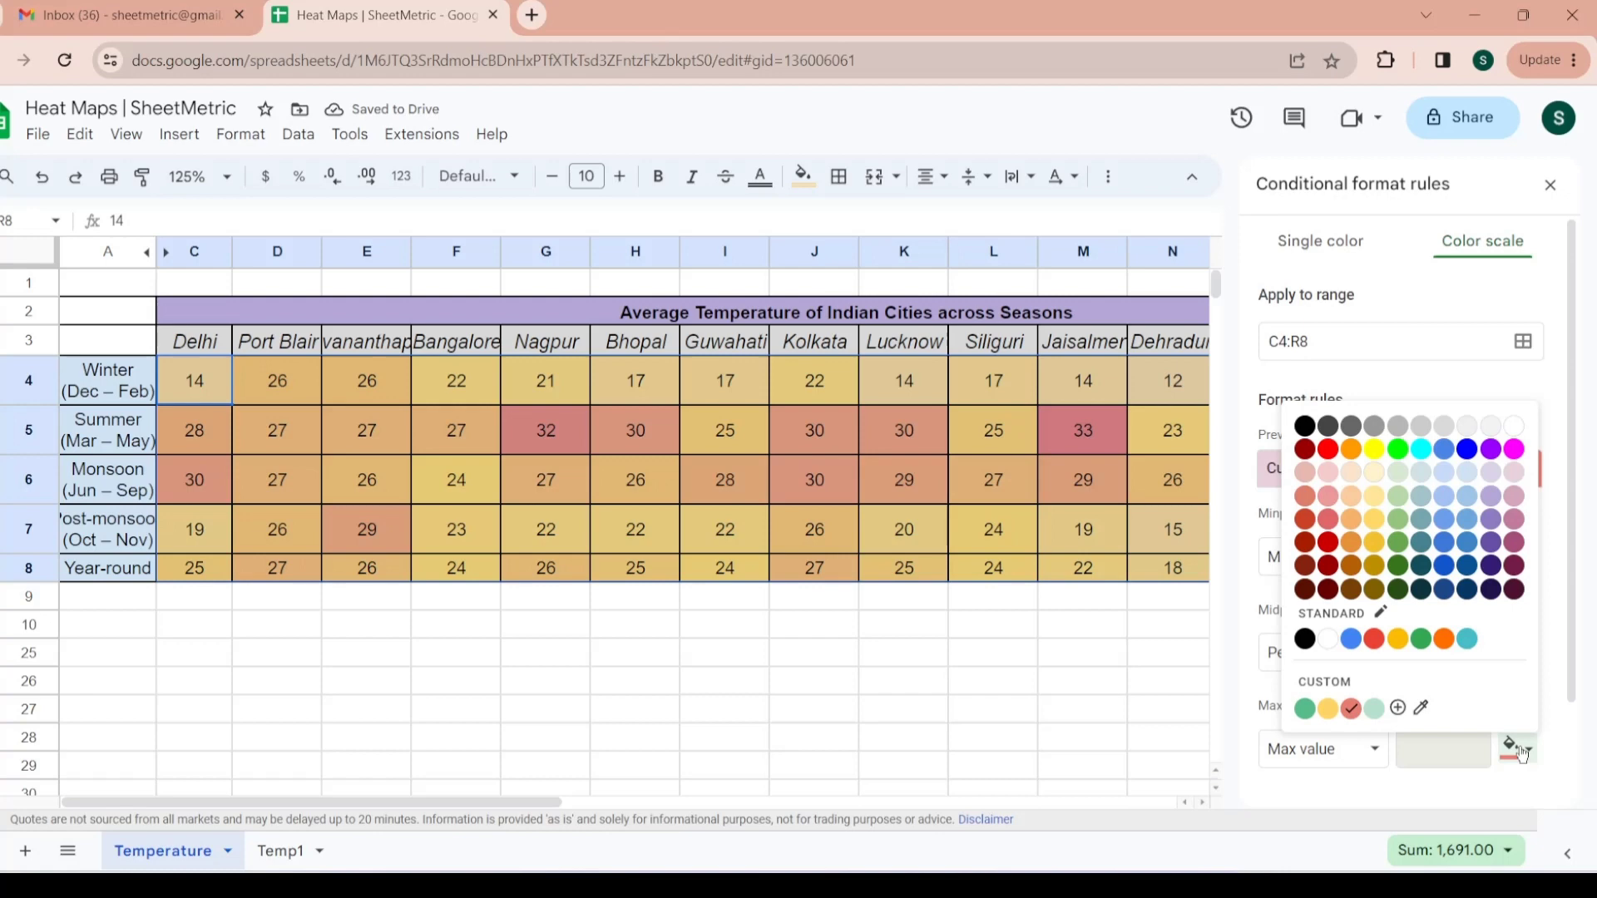
click(1469, 453)
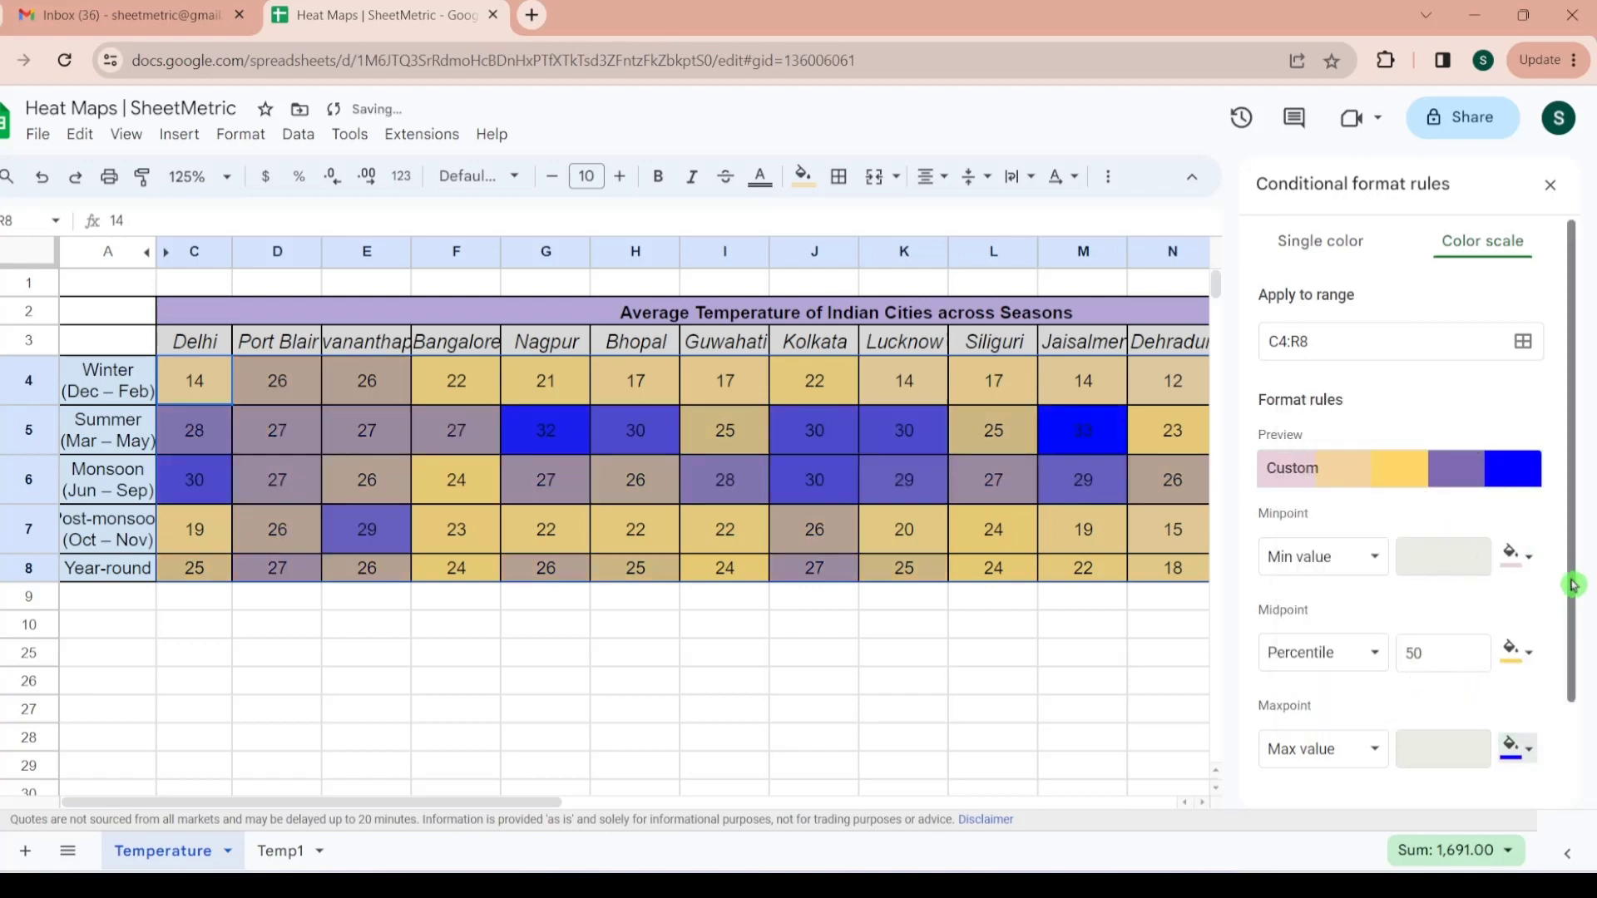
drag(1572, 585, 1572, 684)
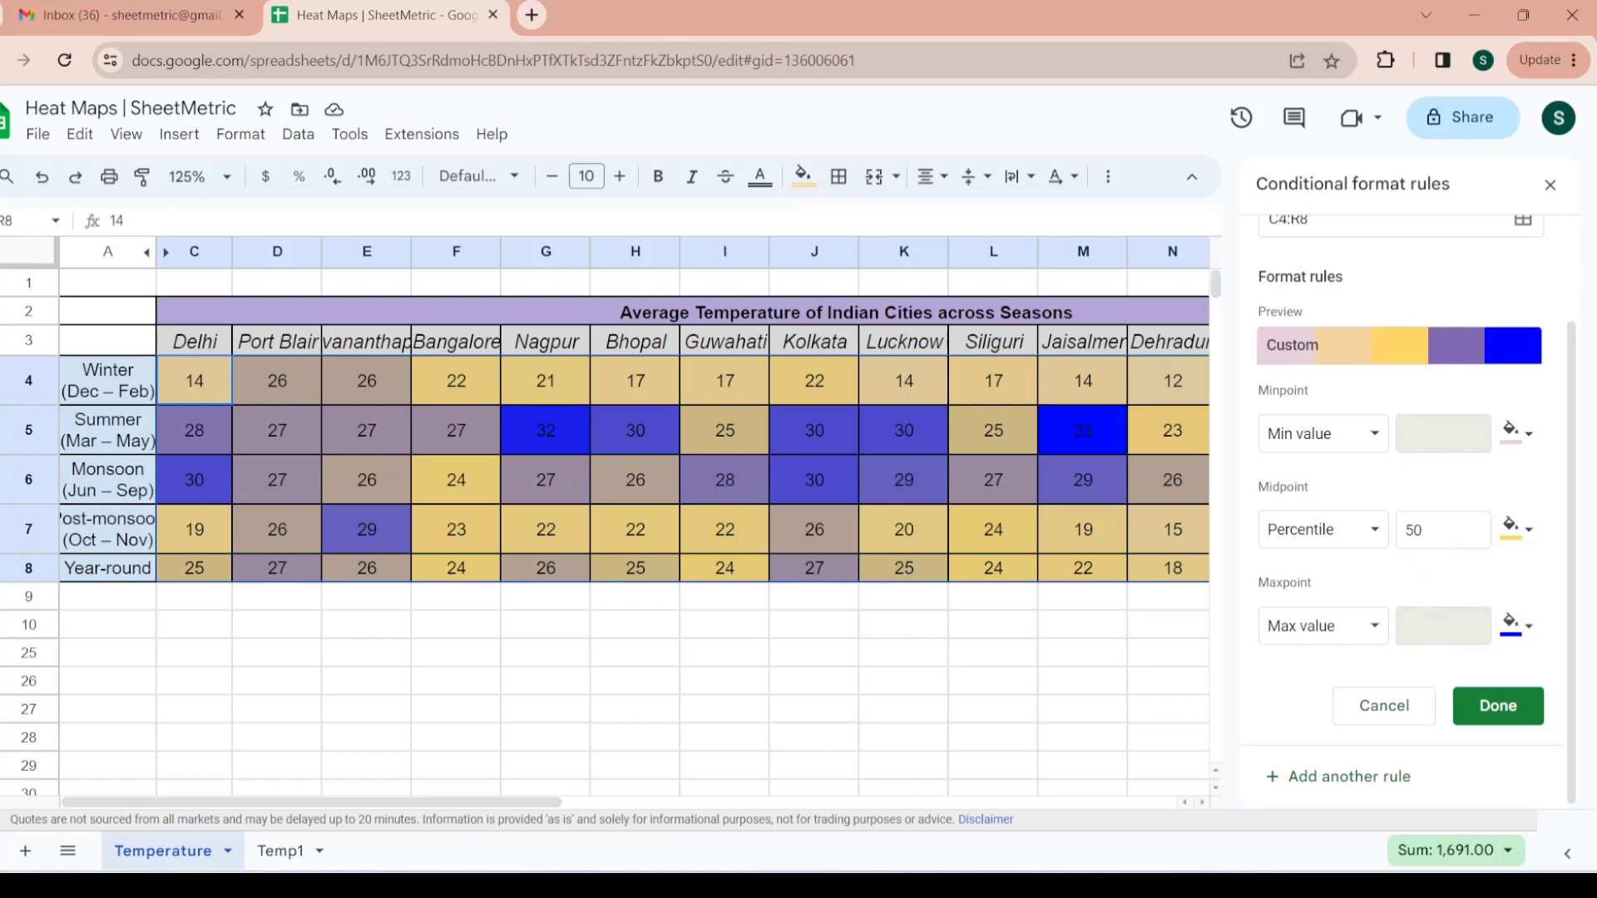
click(1443, 530)
click(1371, 533)
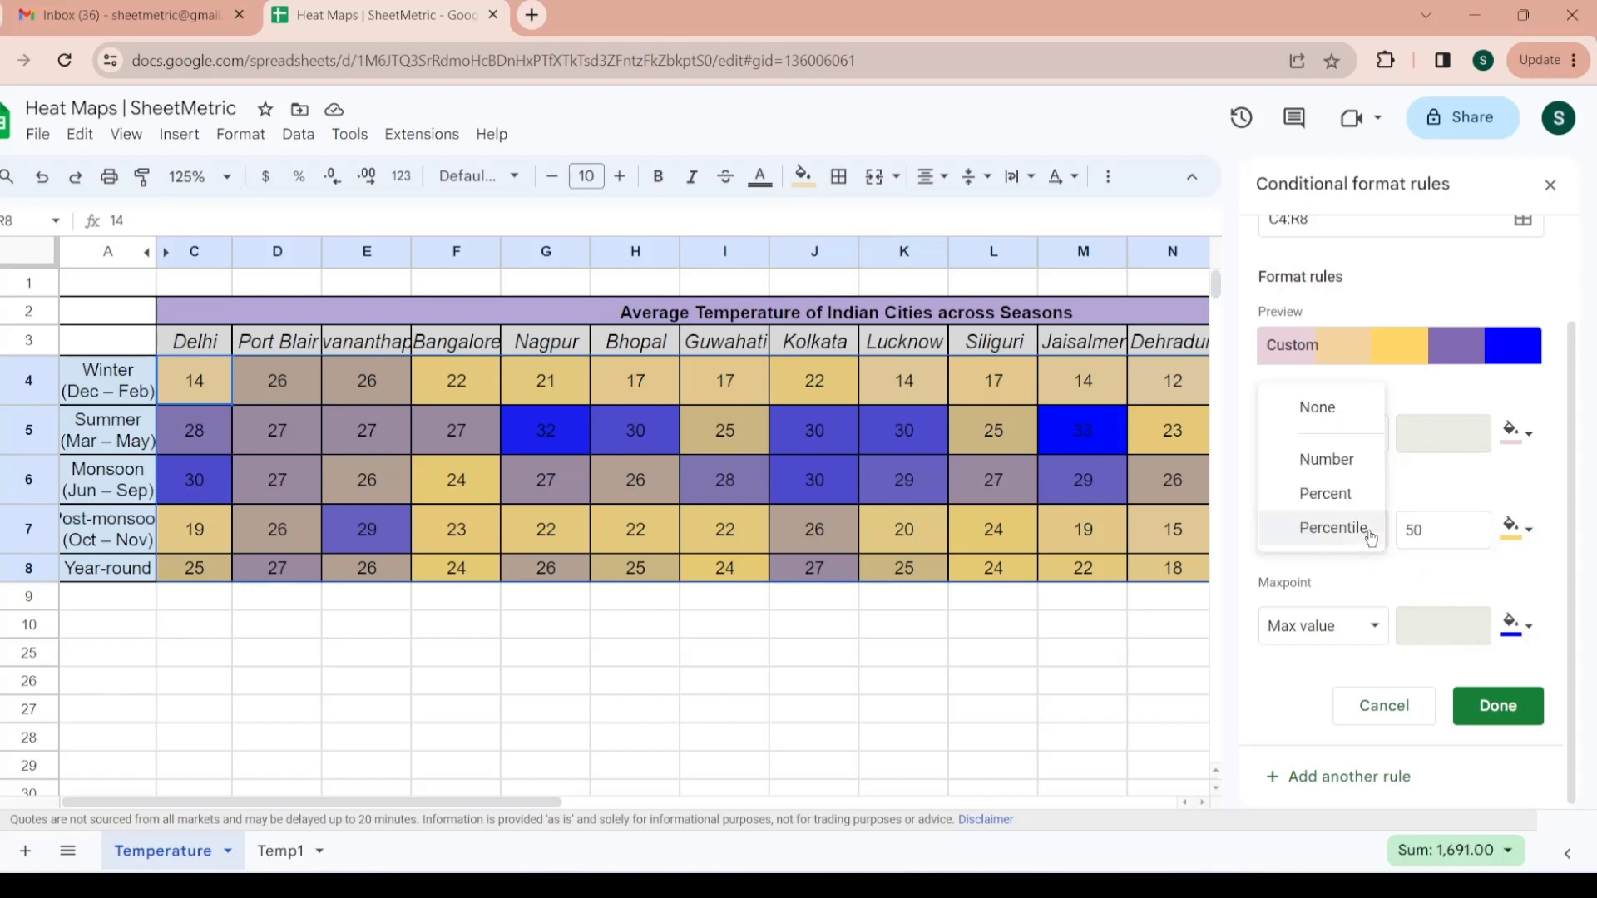
click(1443, 490)
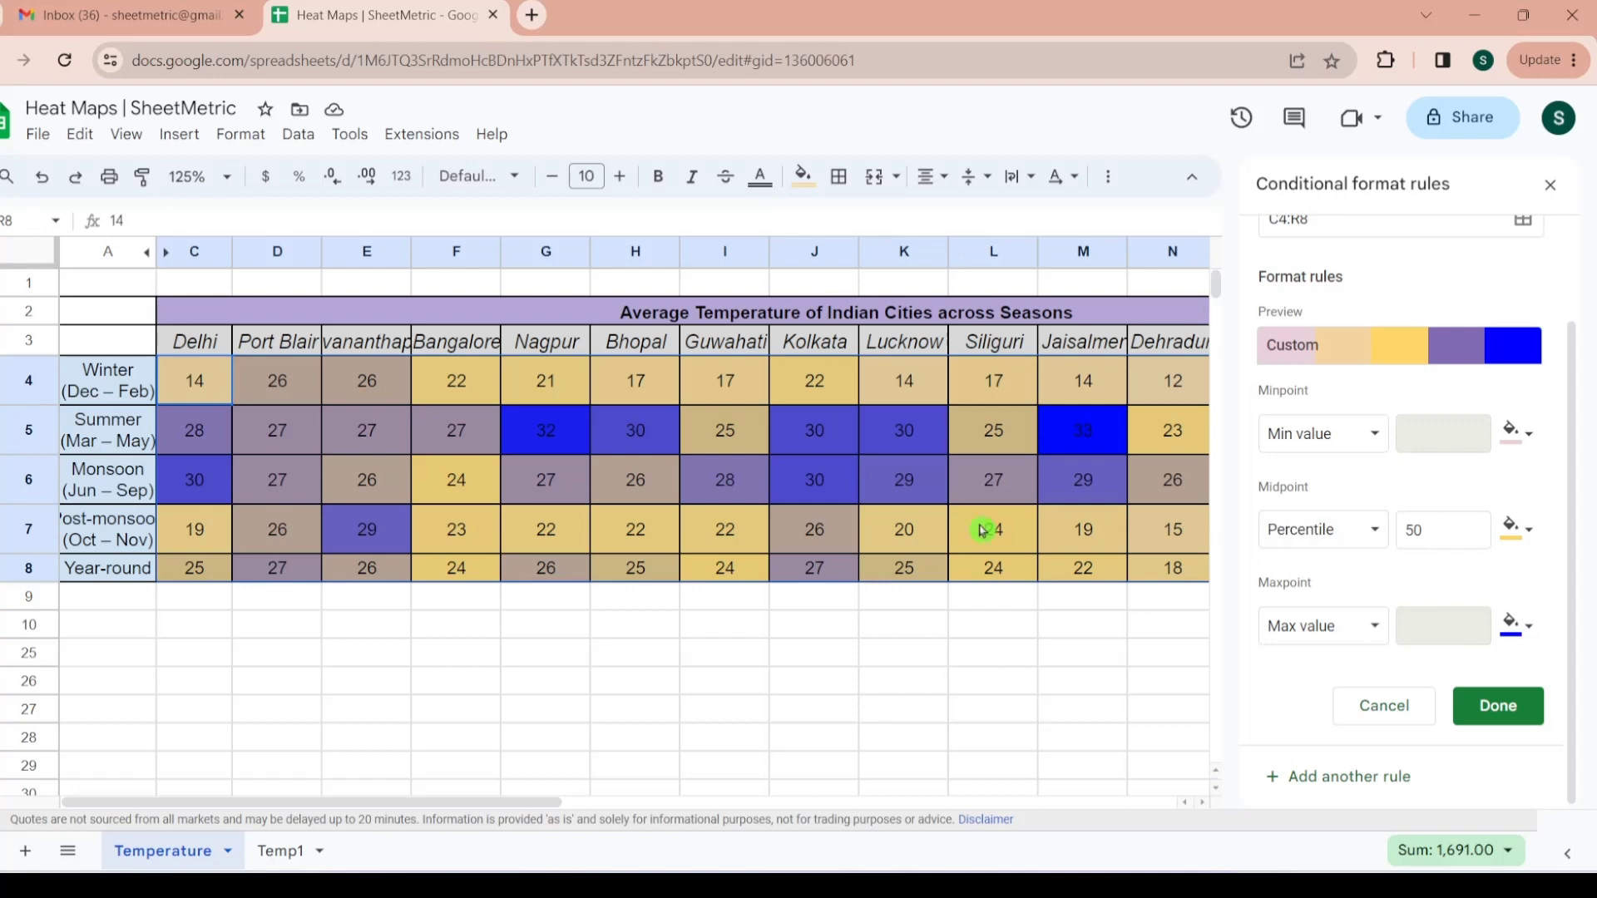
click(560, 690)
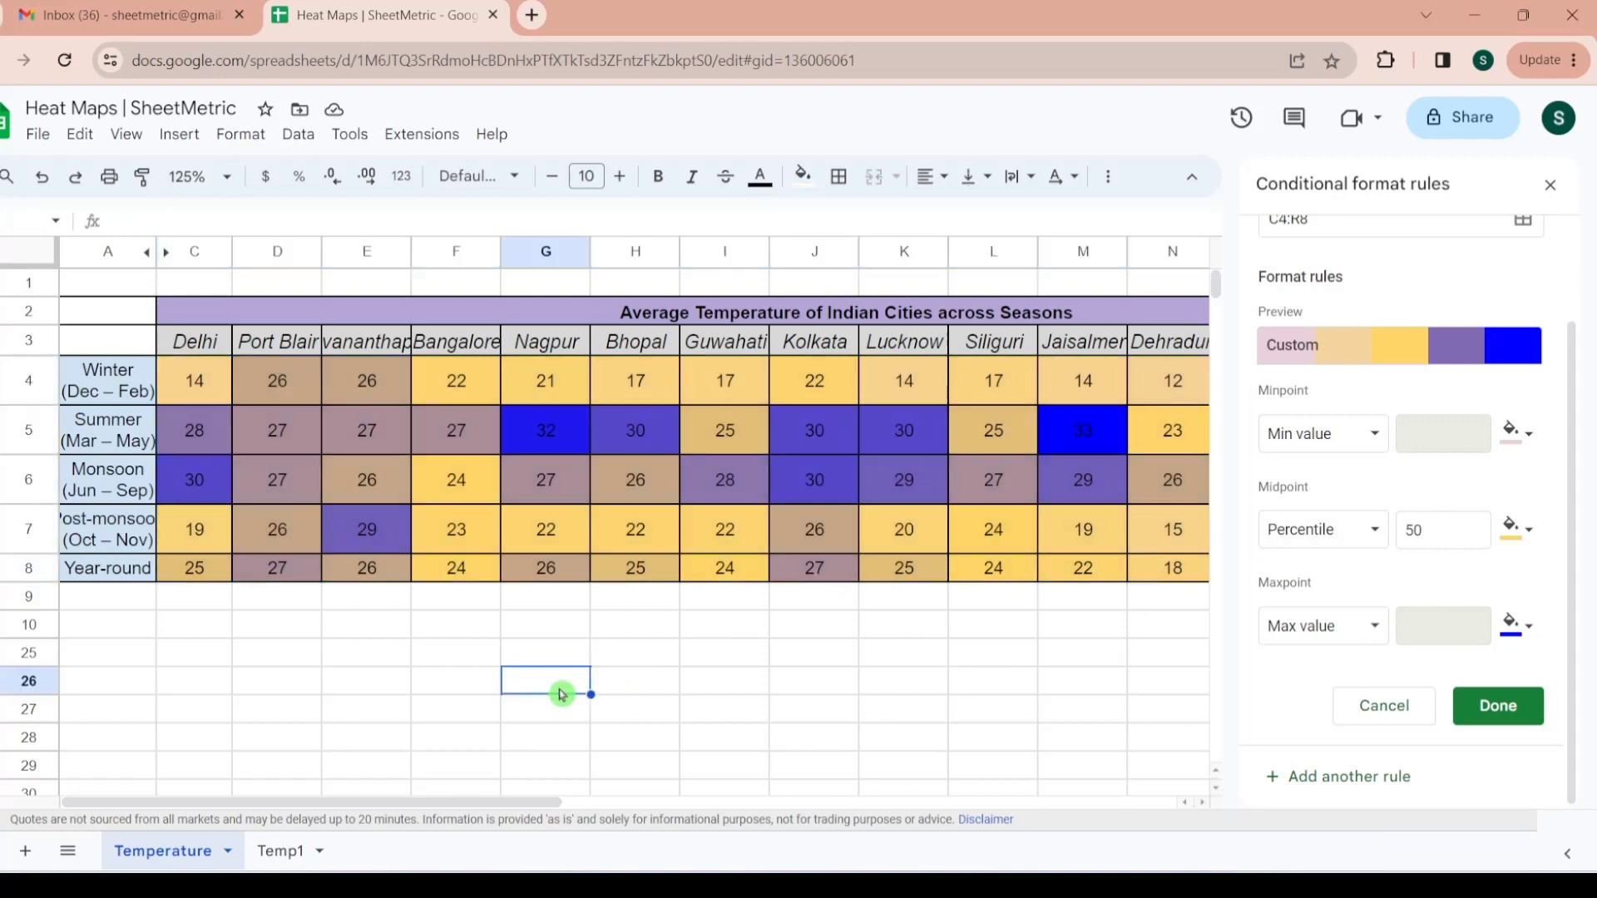
- Add a new blank sheet and select all of its cells
click(27, 851)
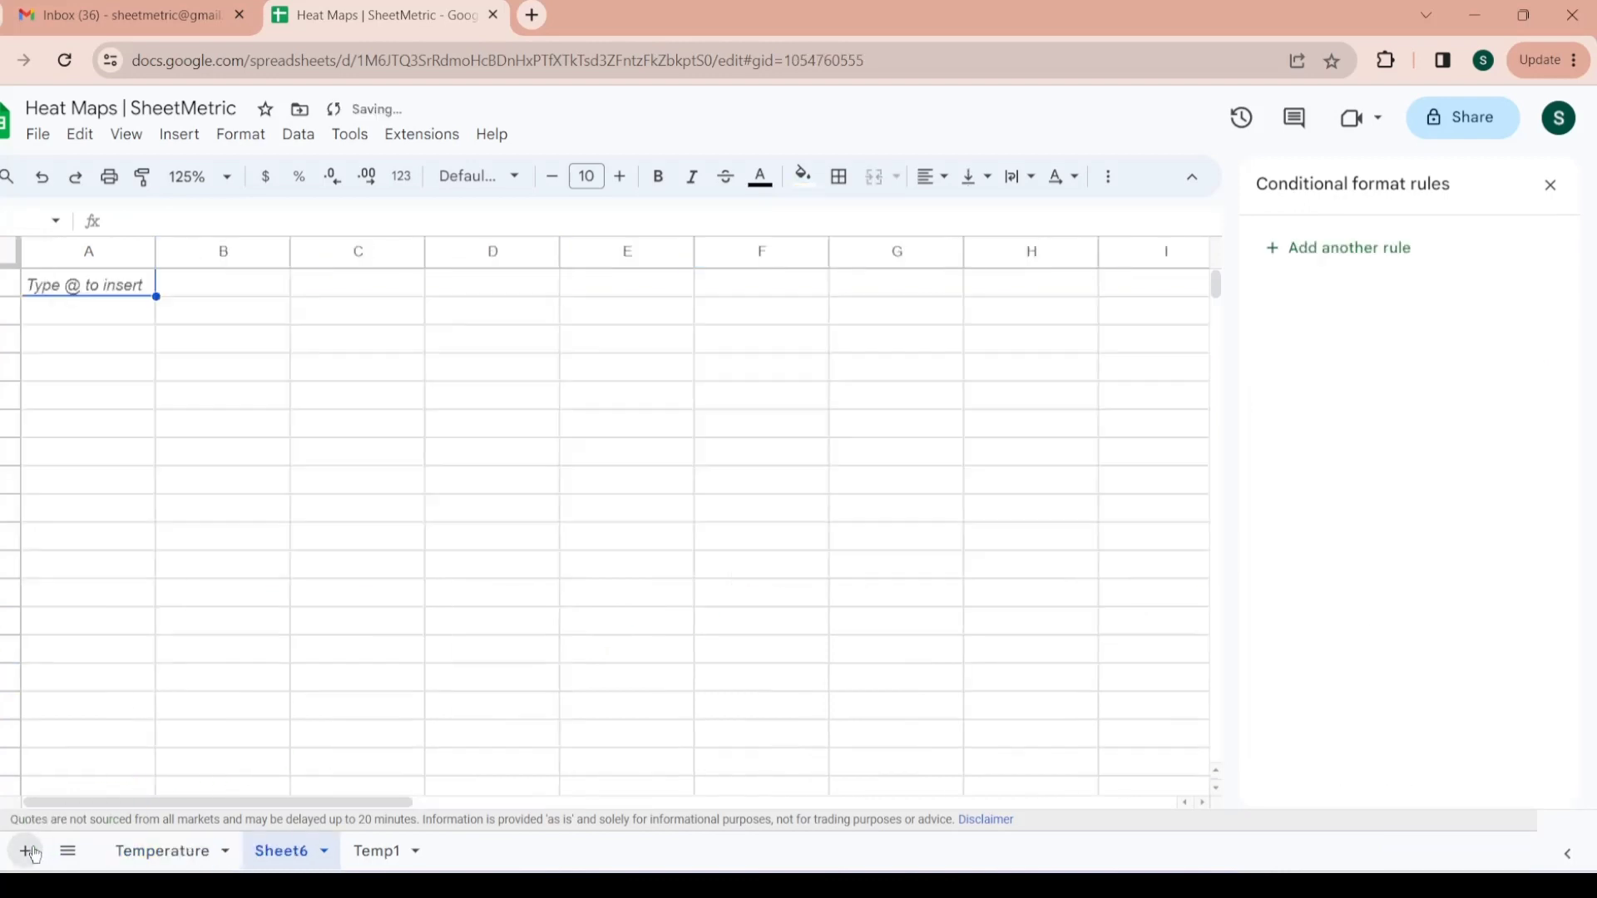
click(152, 327)
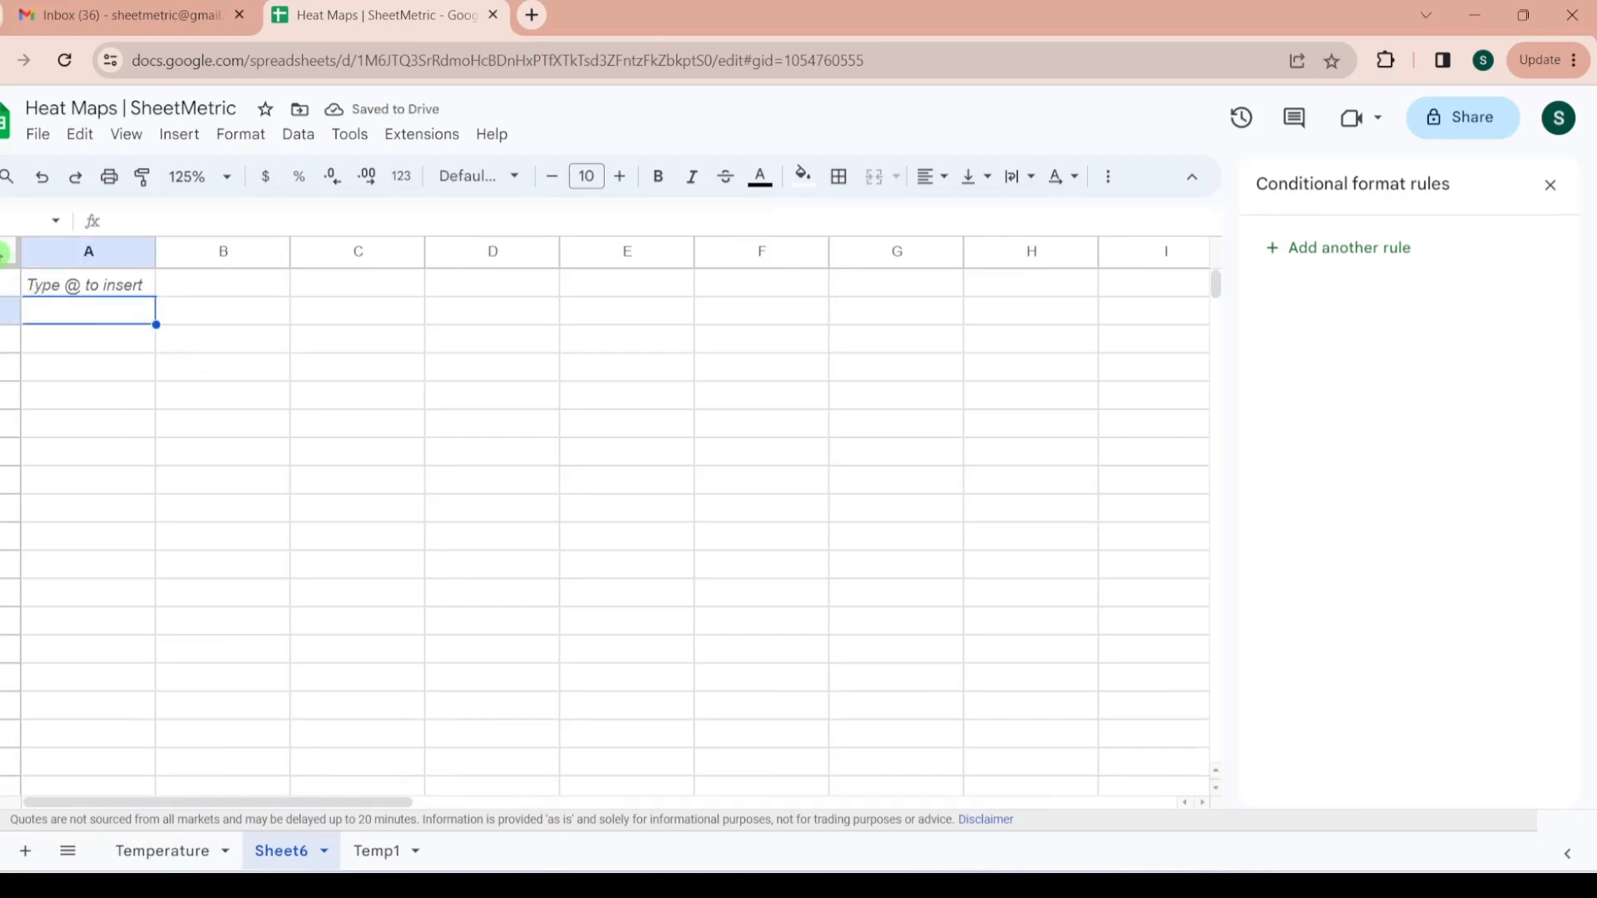
click(4, 251)
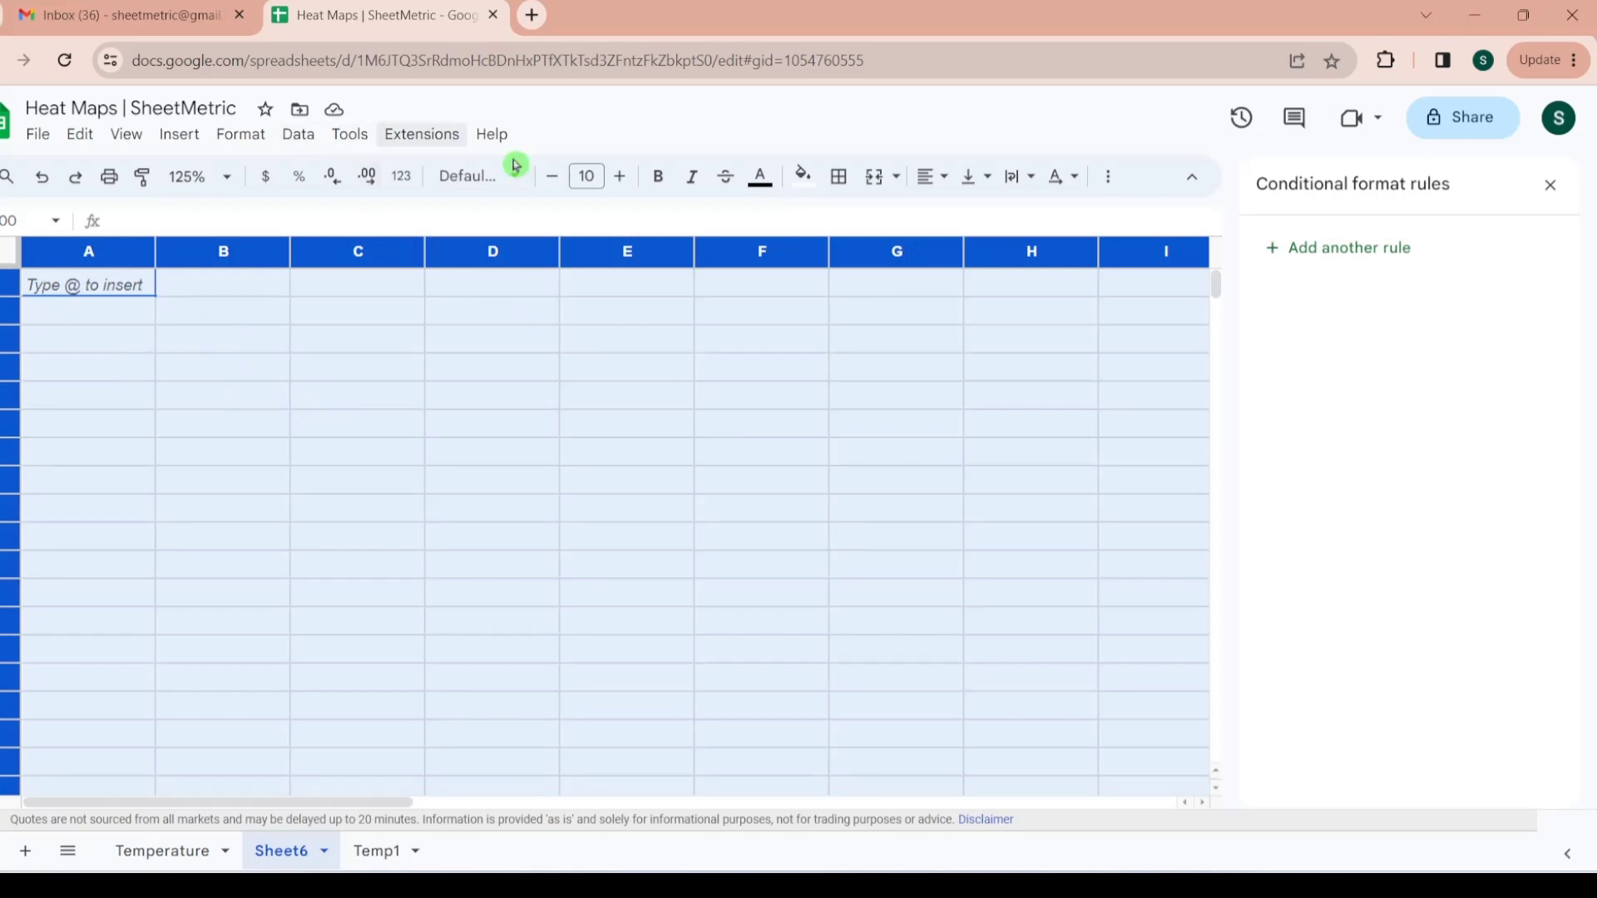
- Save a Green to yellow to red colour-scale rule for A1:Z1000 and close the rules panel
click(1353, 252)
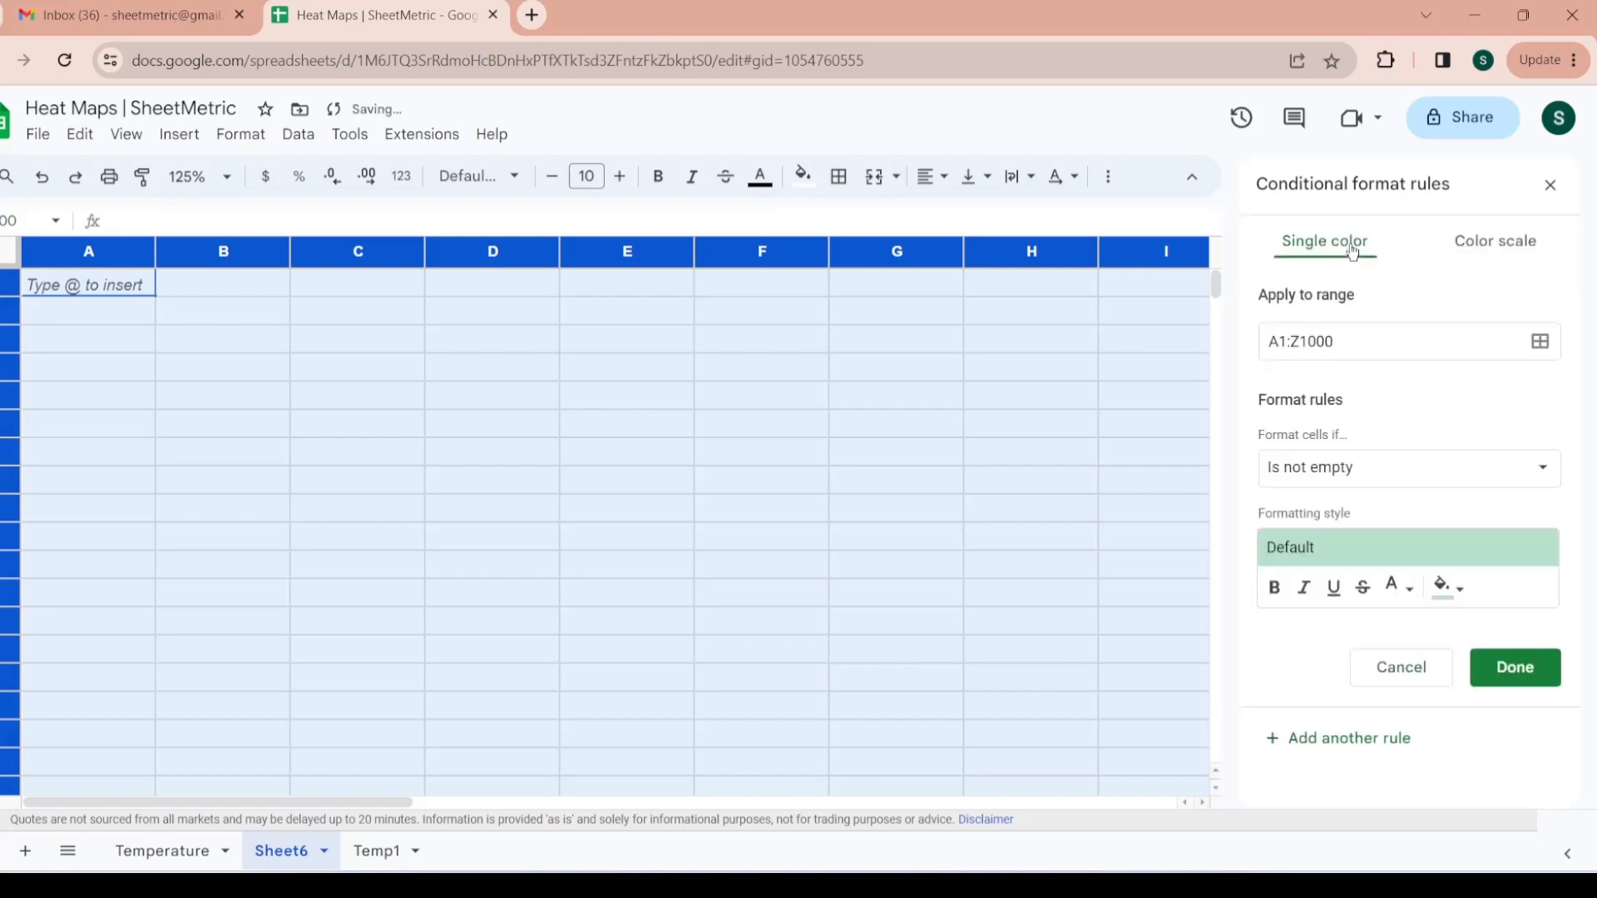
click(1516, 244)
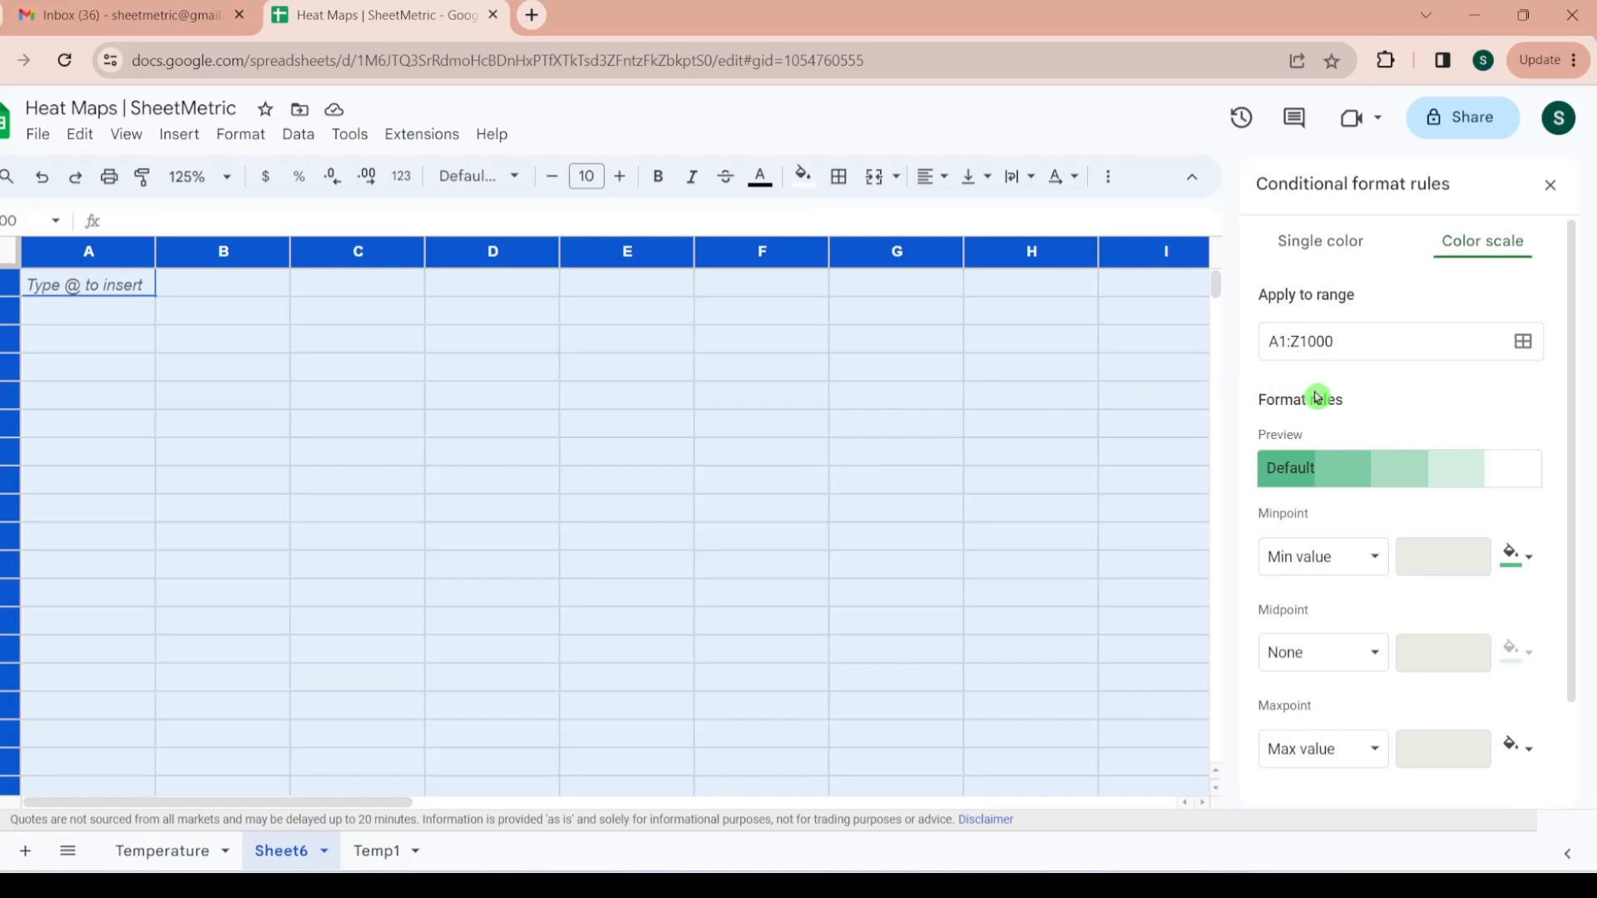
click(1476, 476)
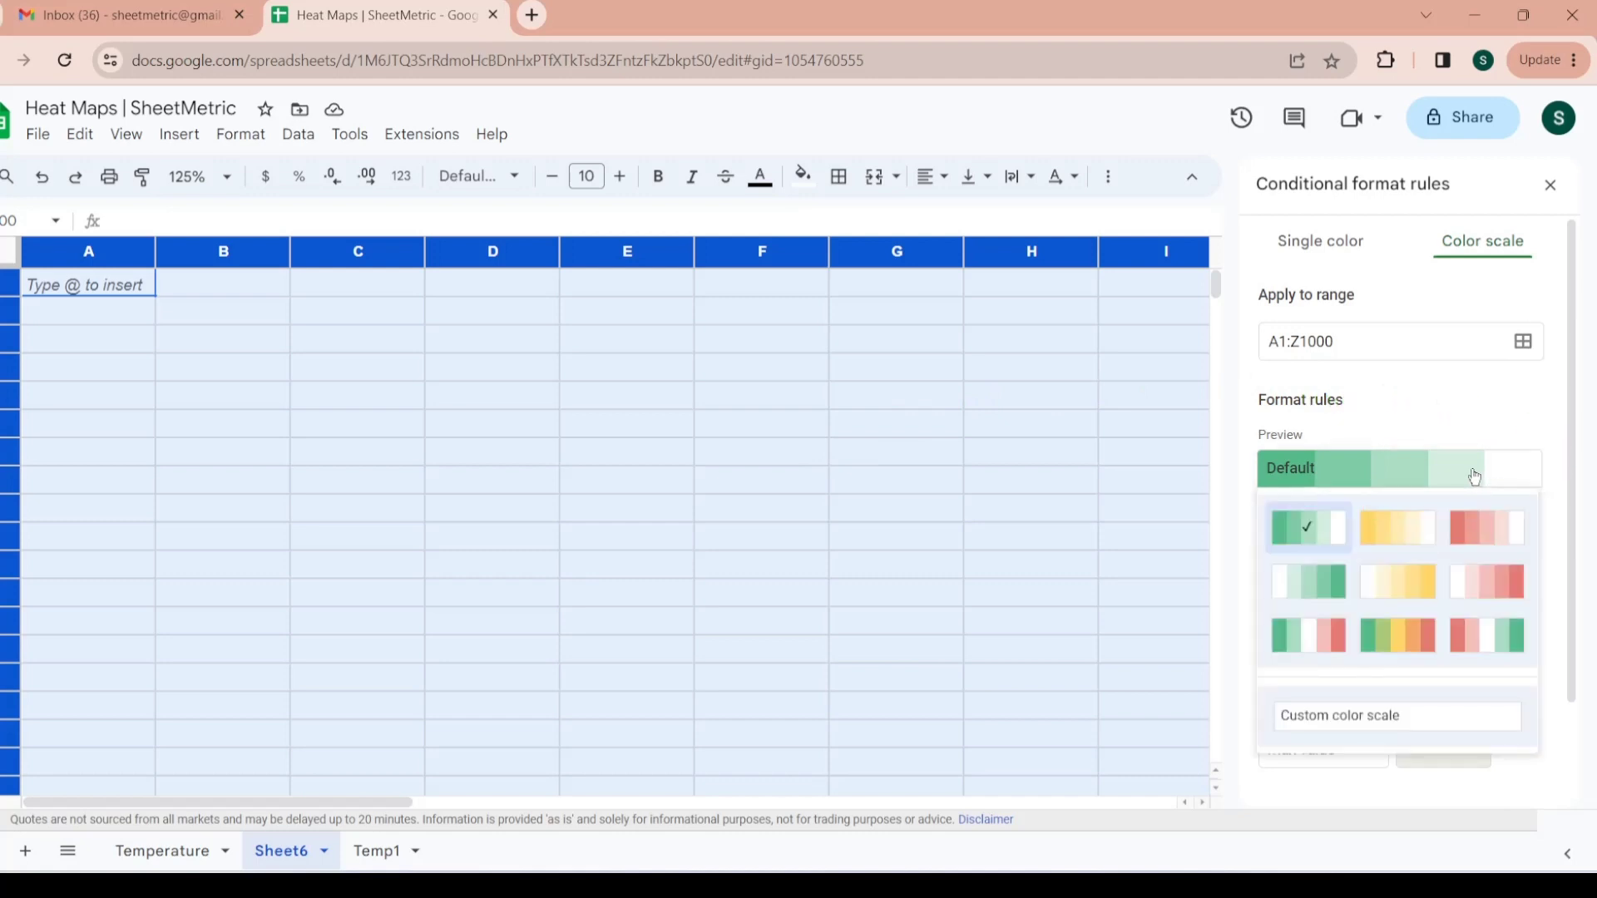
click(1401, 650)
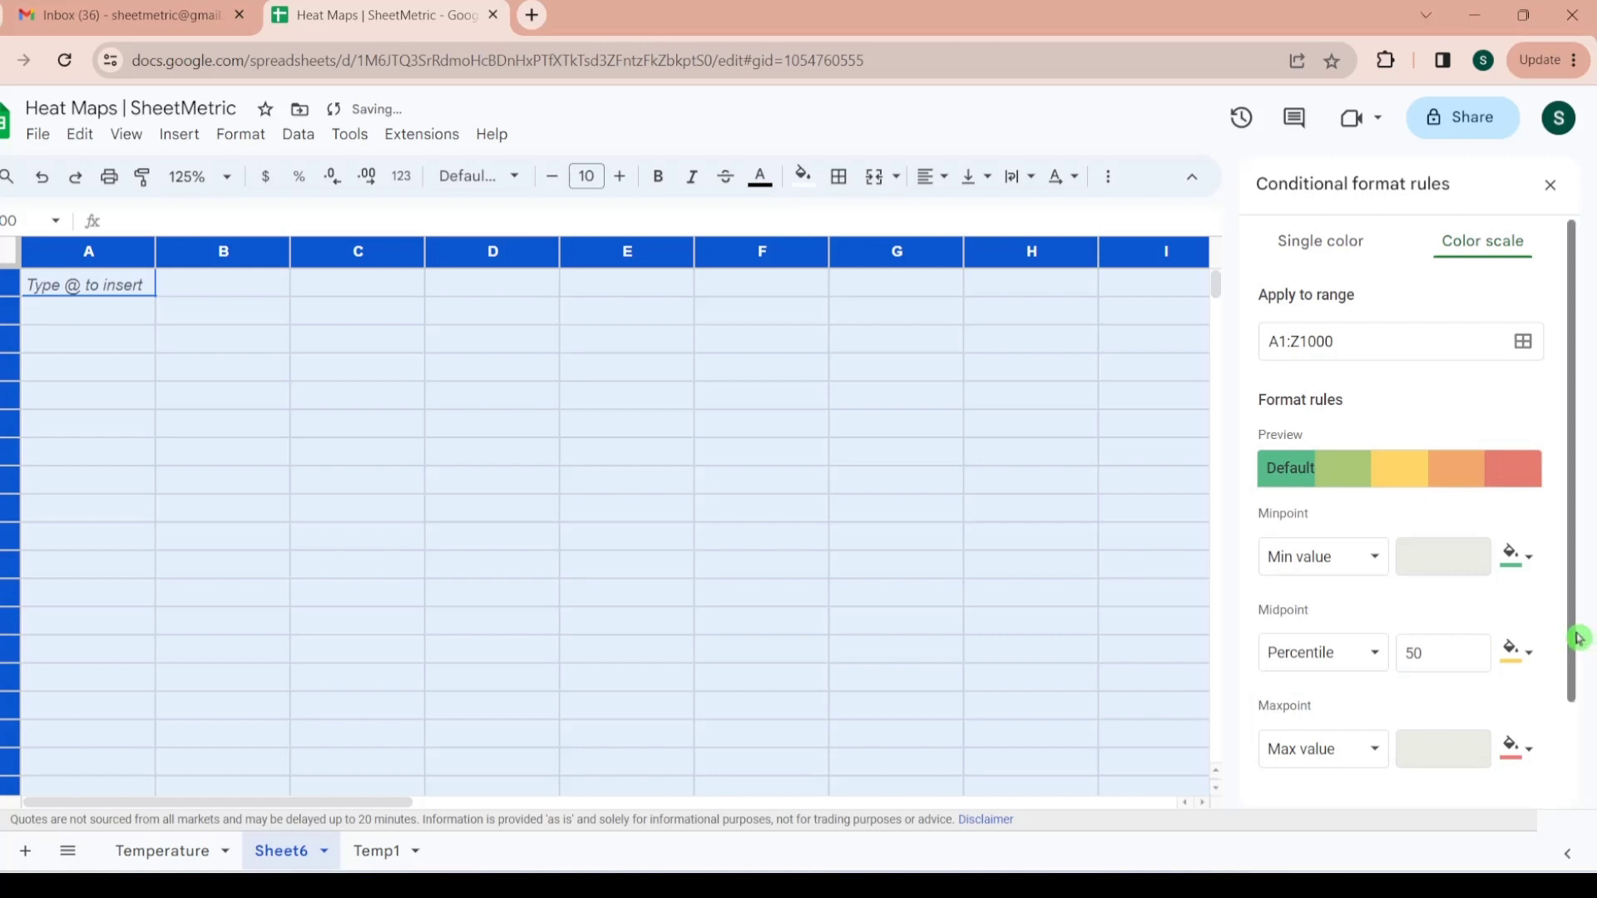
scroll(1578, 645, down, 2)
click(1497, 706)
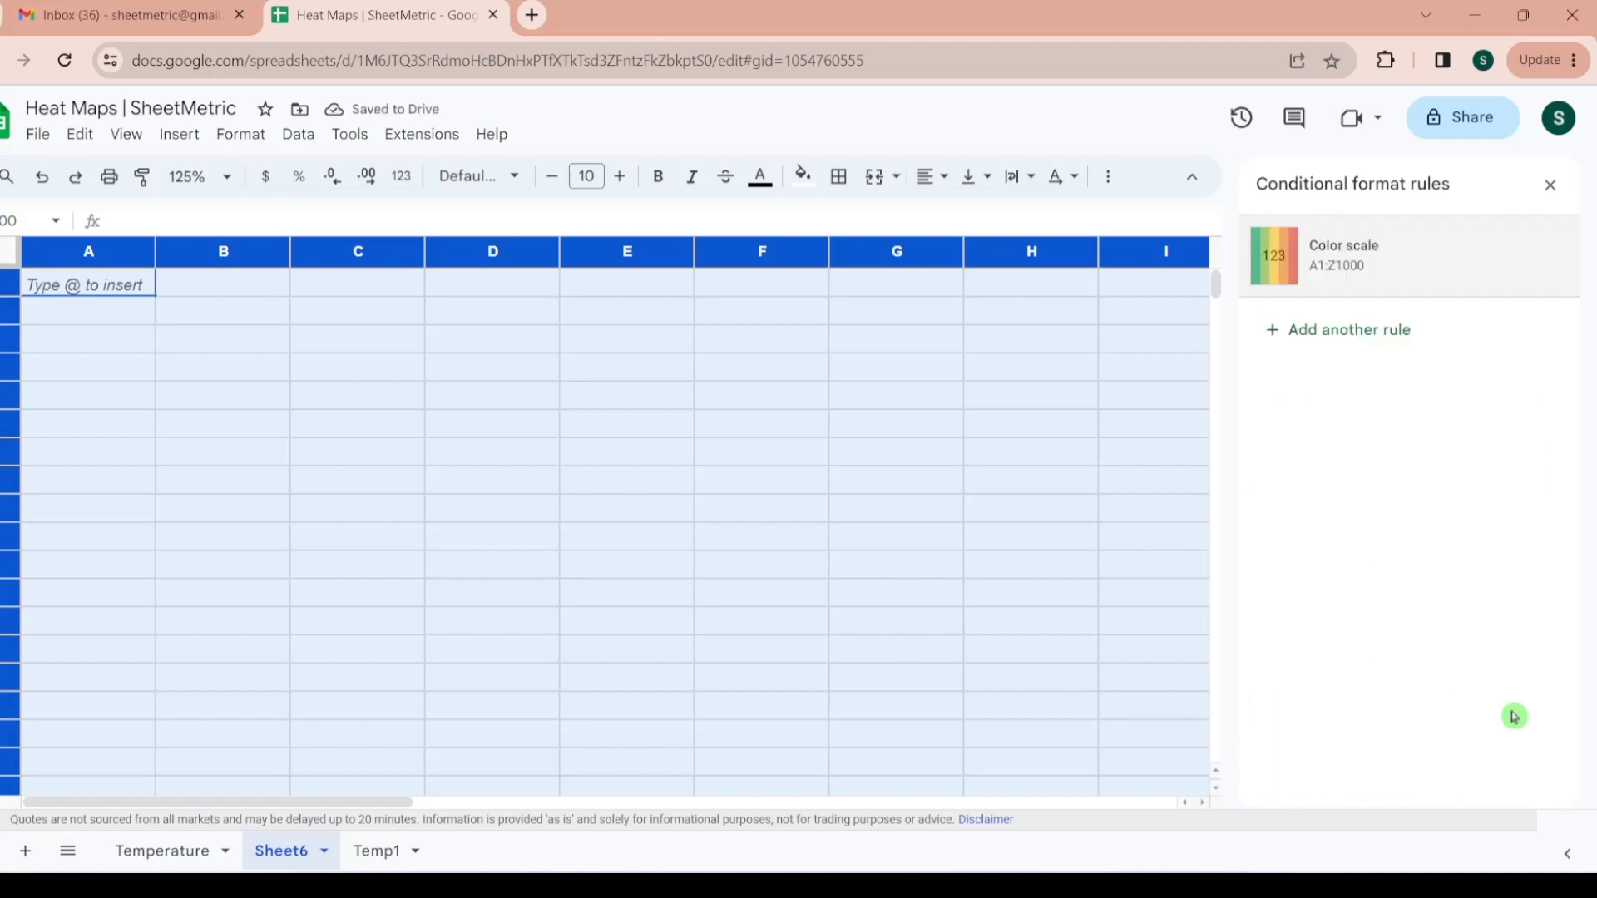
click(1549, 185)
- Enter 1, 2, 3 and 4 down column B from B2, moving the misplaced 4 to B5
click(228, 316)
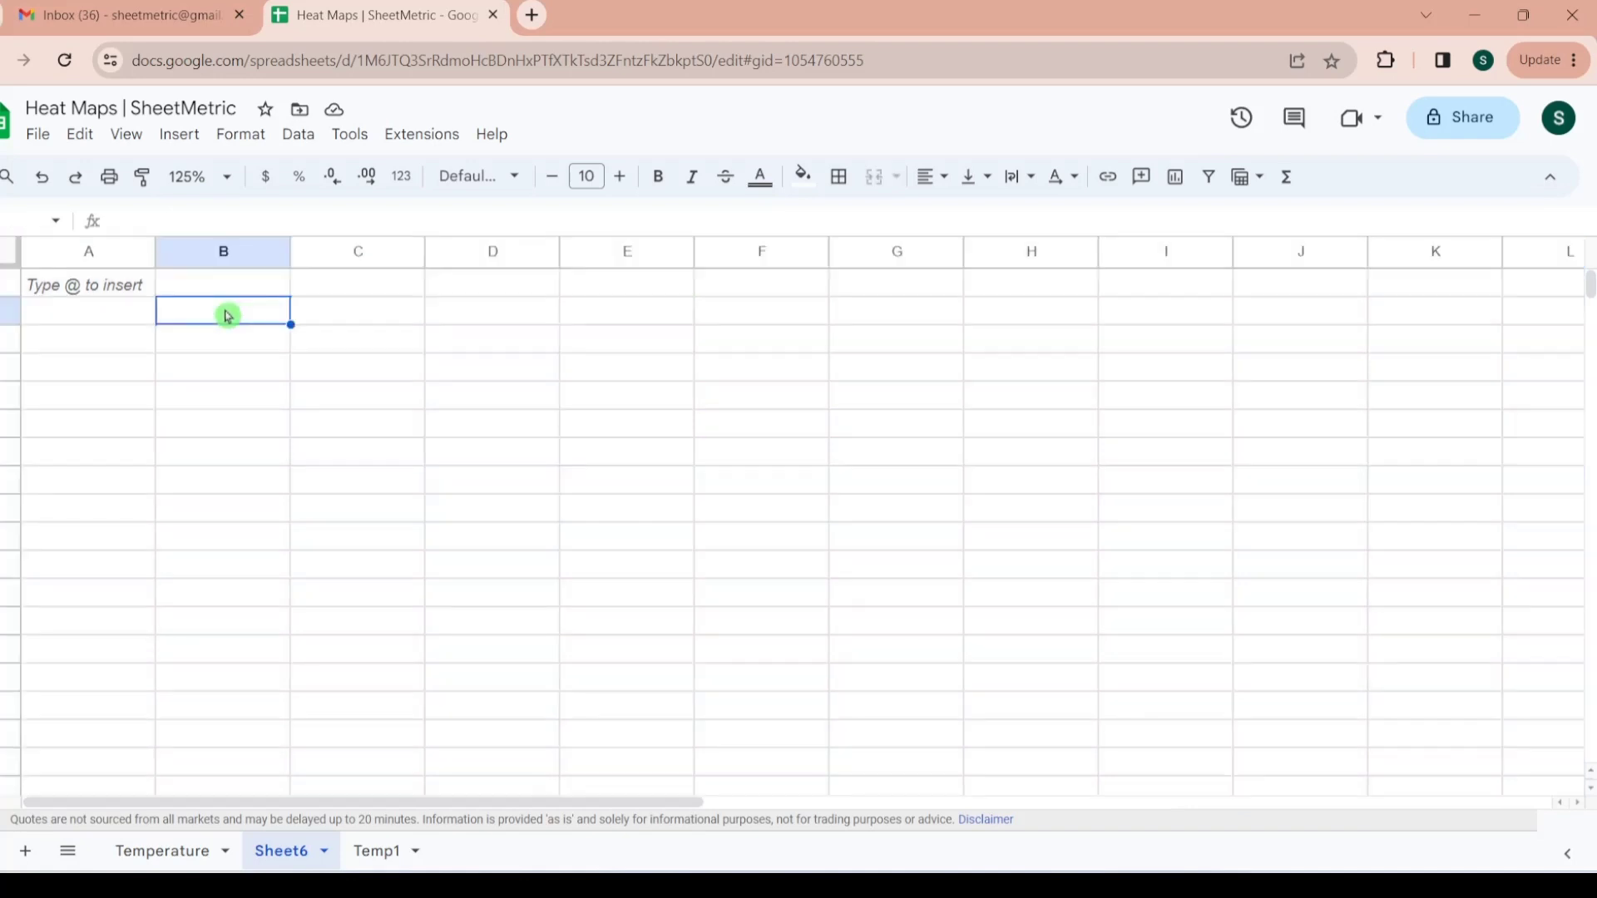
text(1)
key(Return)
text(2)
key(Return)
text(3)
key(Return)
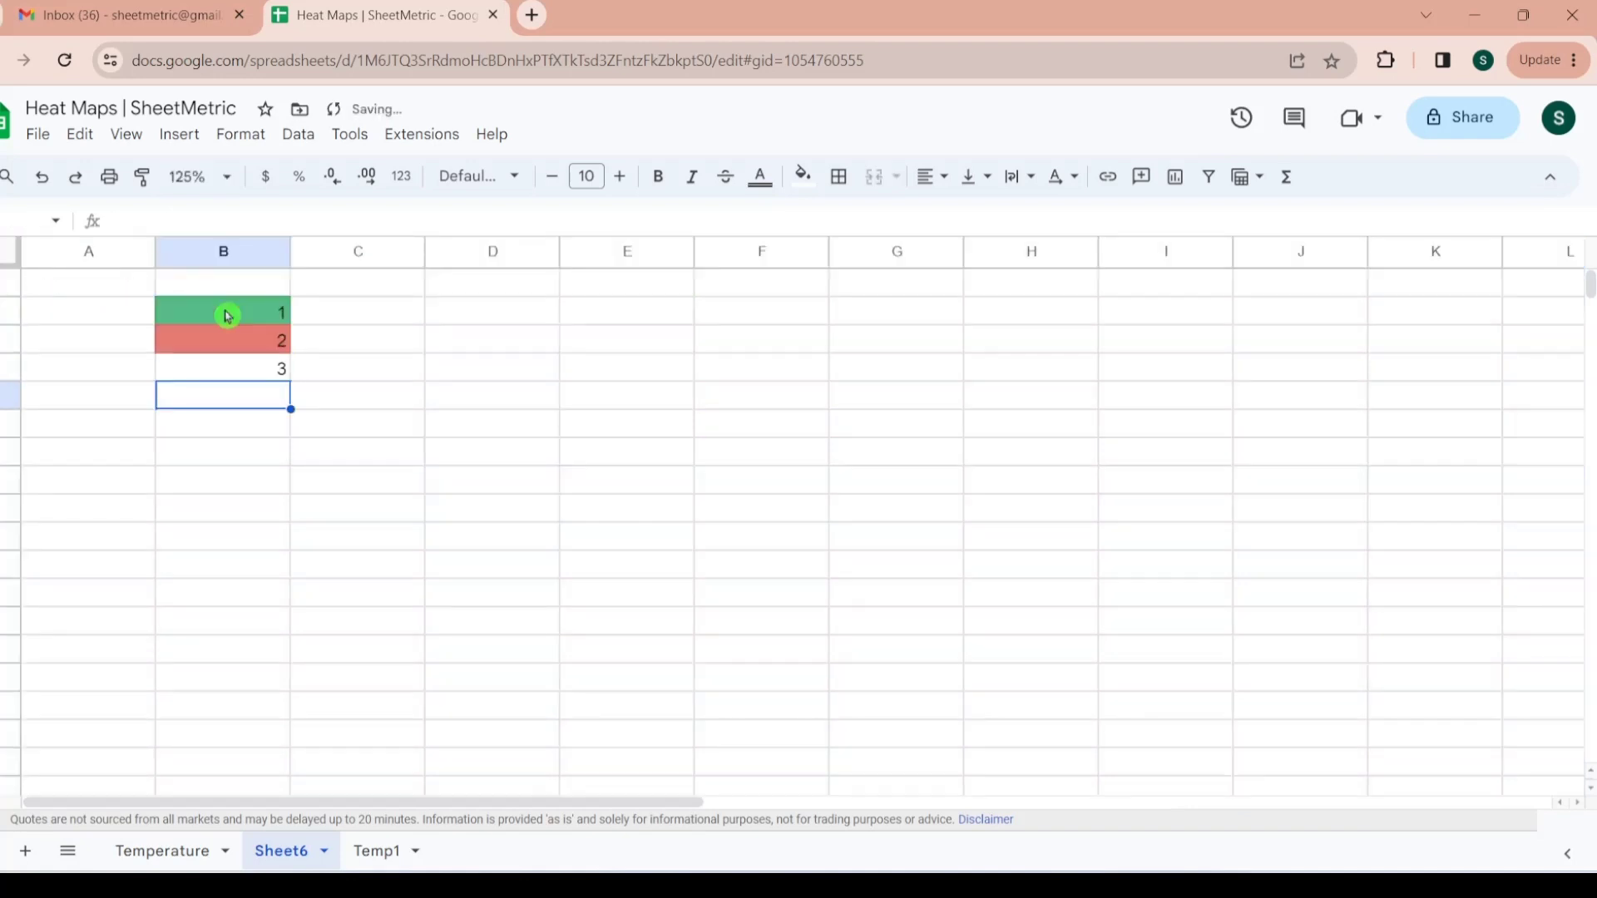
key(Return)
text(4)
key(Return)
key(Up)
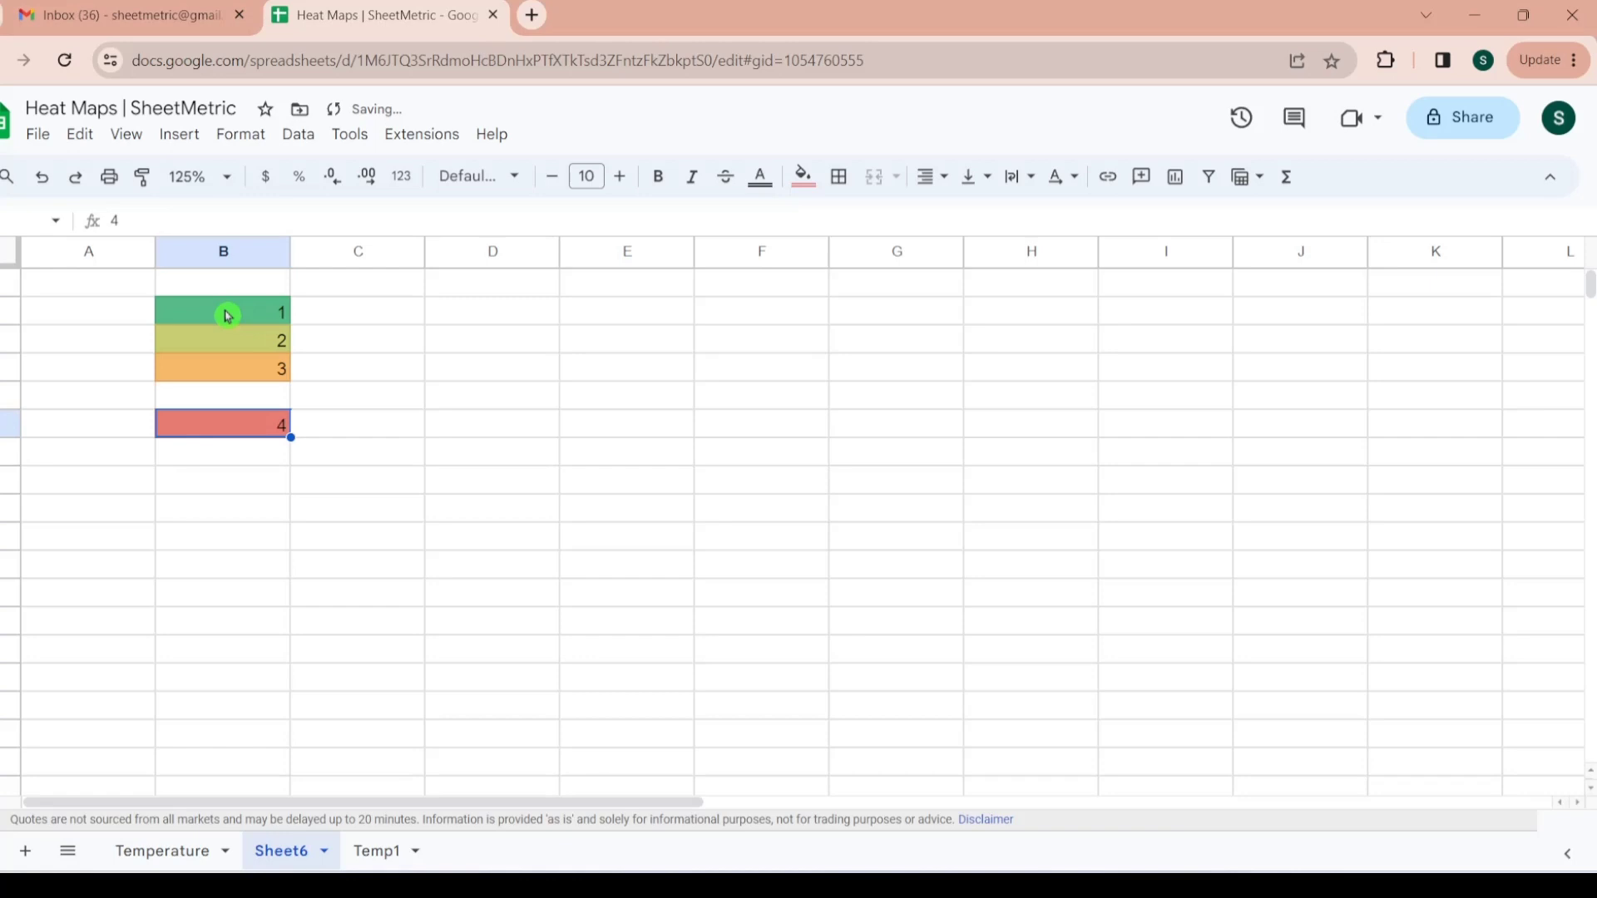
key(Up)
text(4)
key(Return)
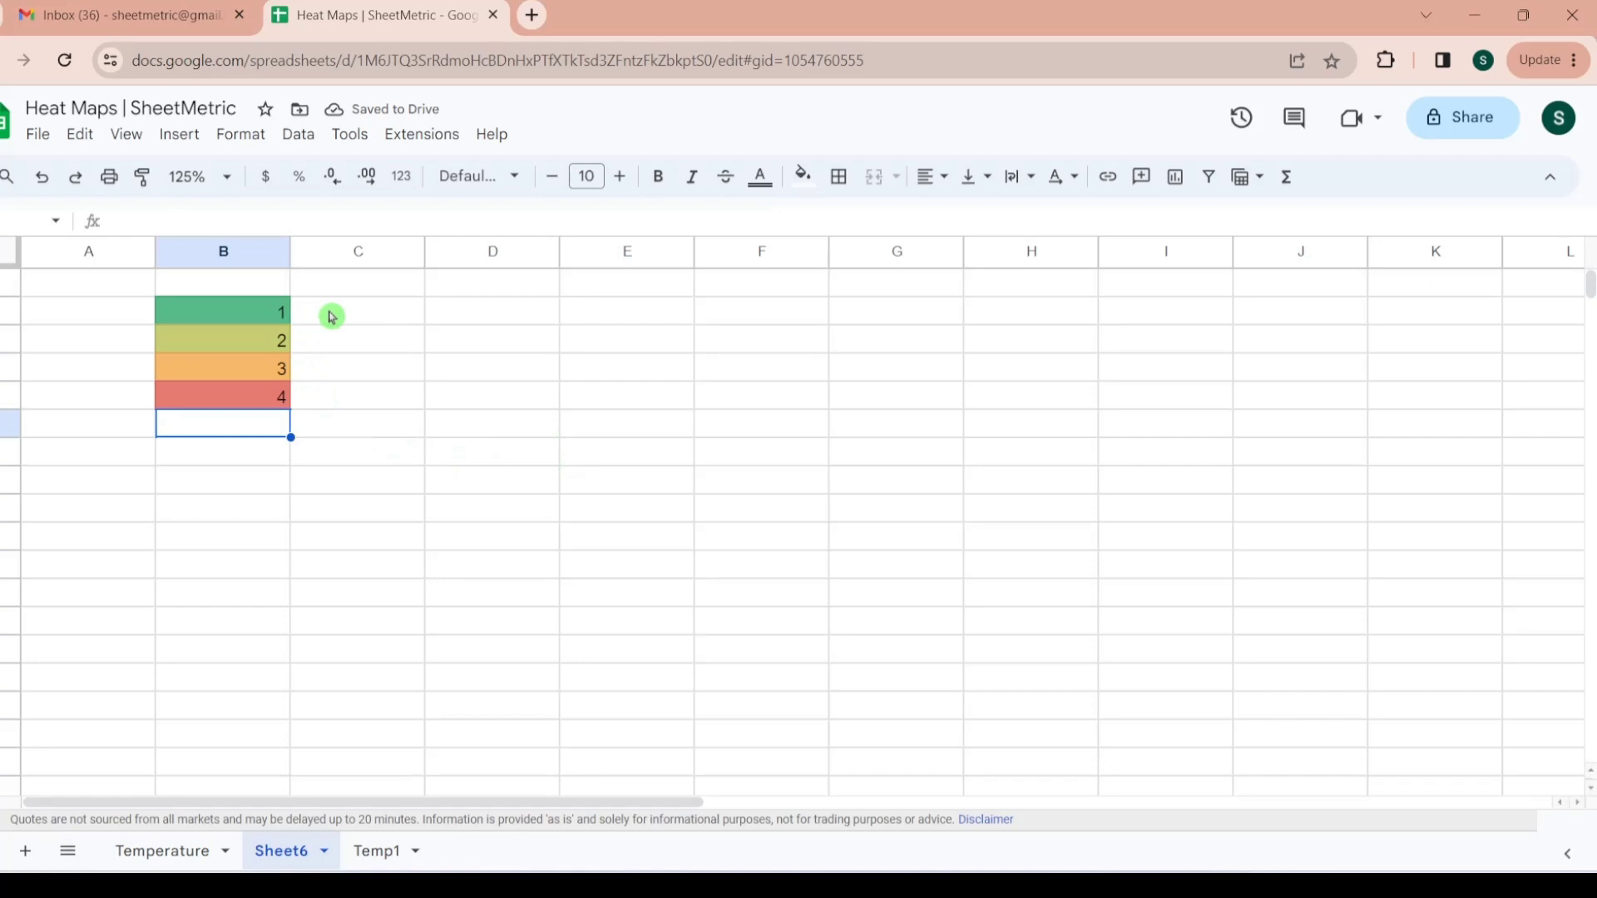
- Add 5 and 6 below the 4 to complete the 1–6 list in column B
key(Up)
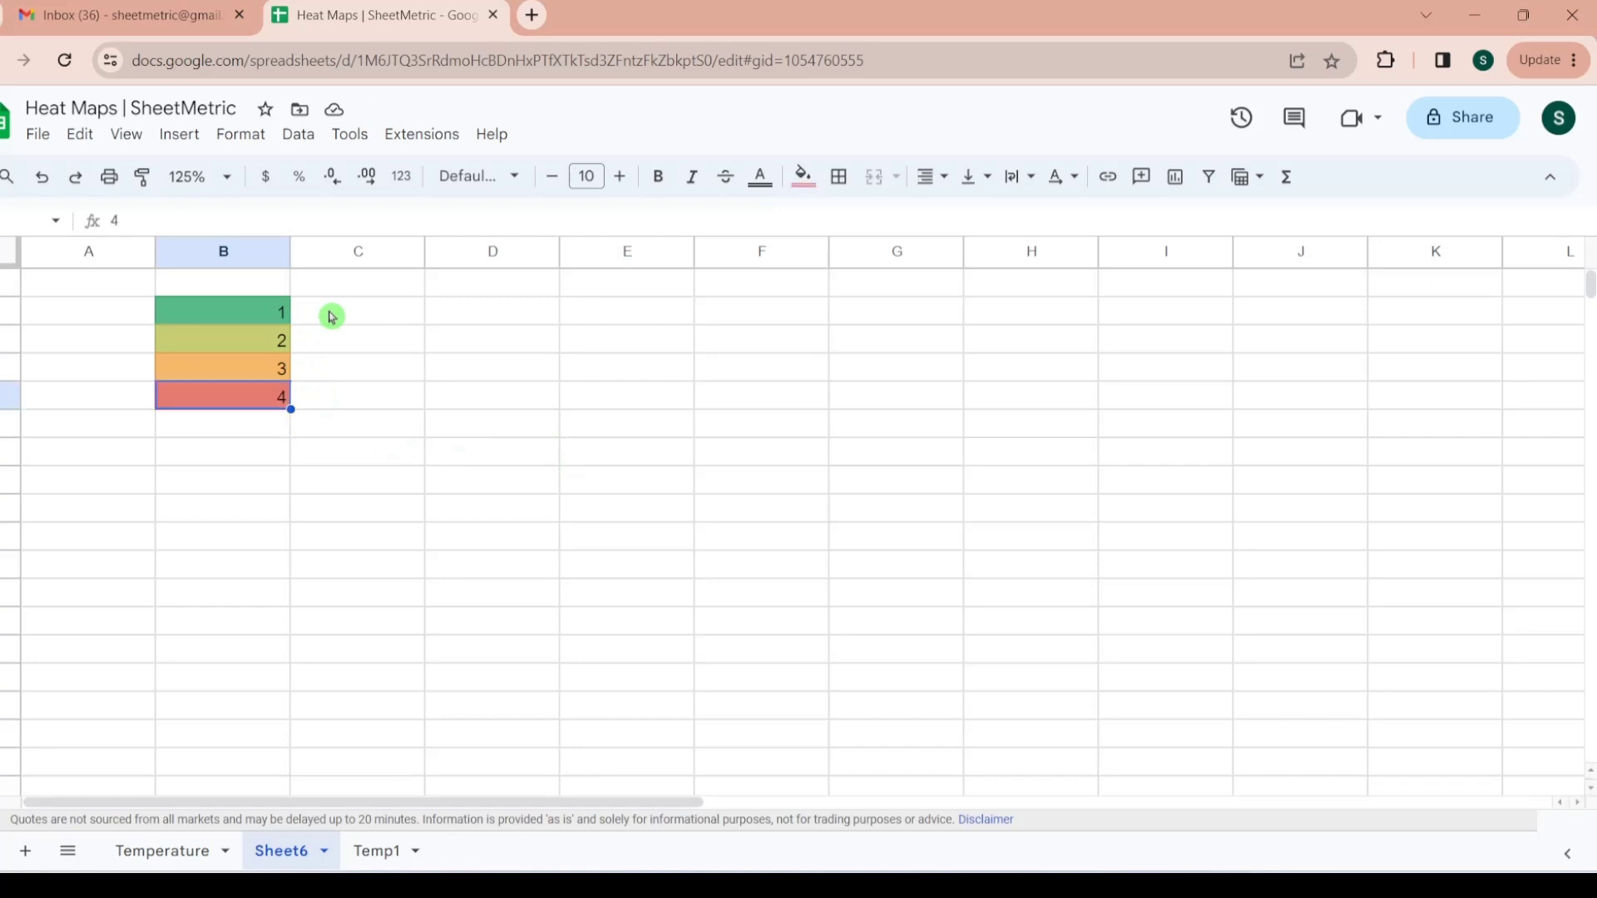
key(Down)
key(Up)
key(Down)
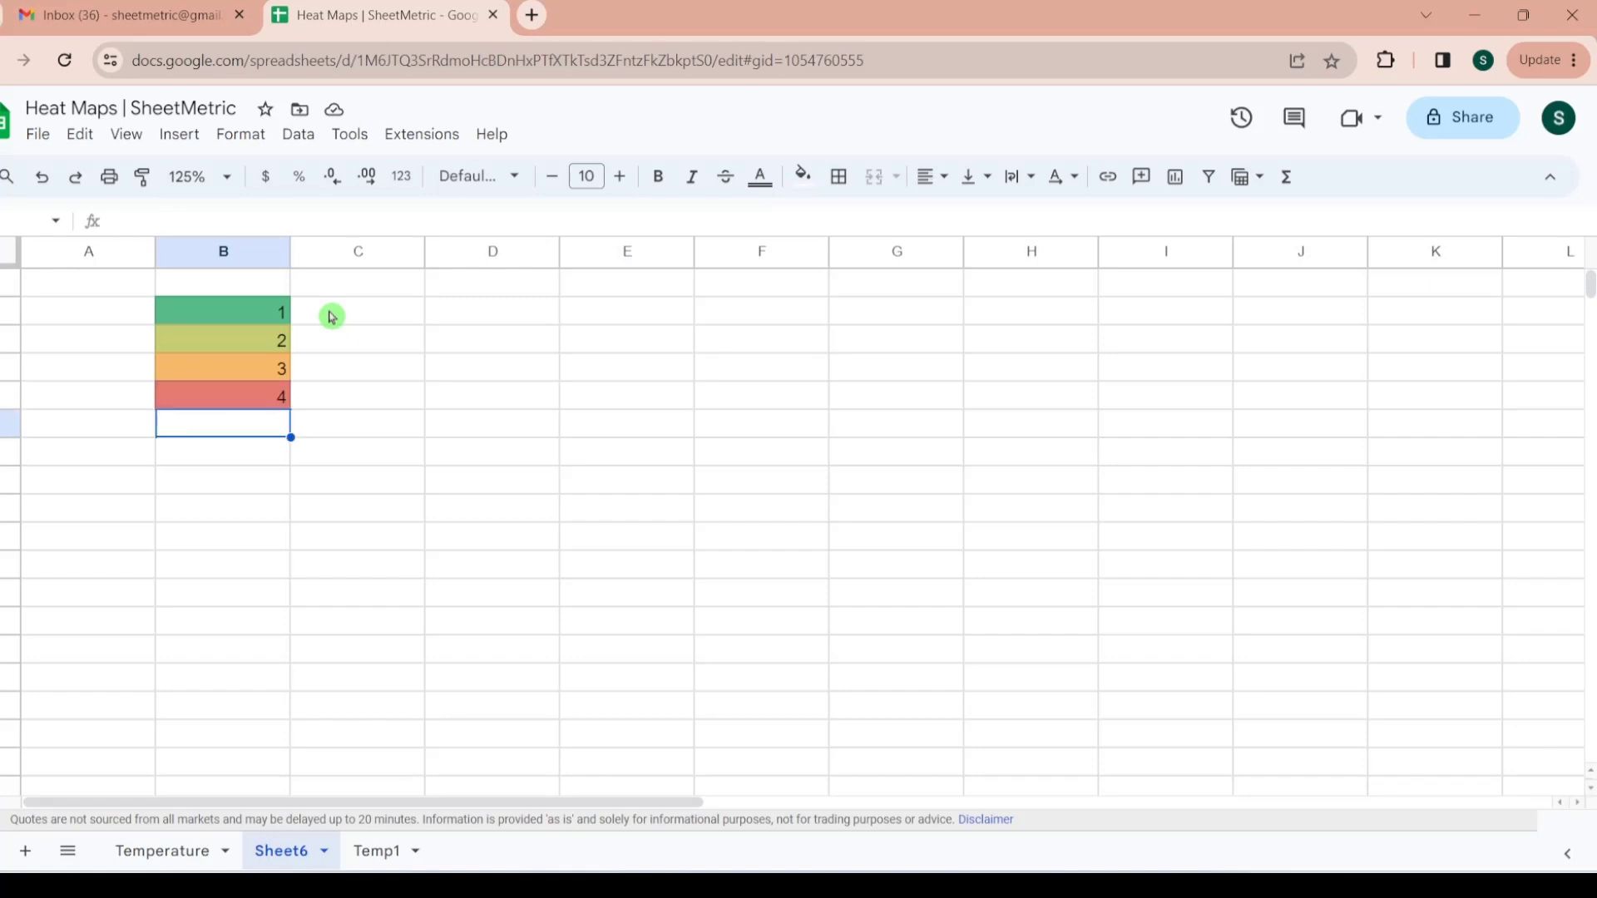
text(5)
key(Return)
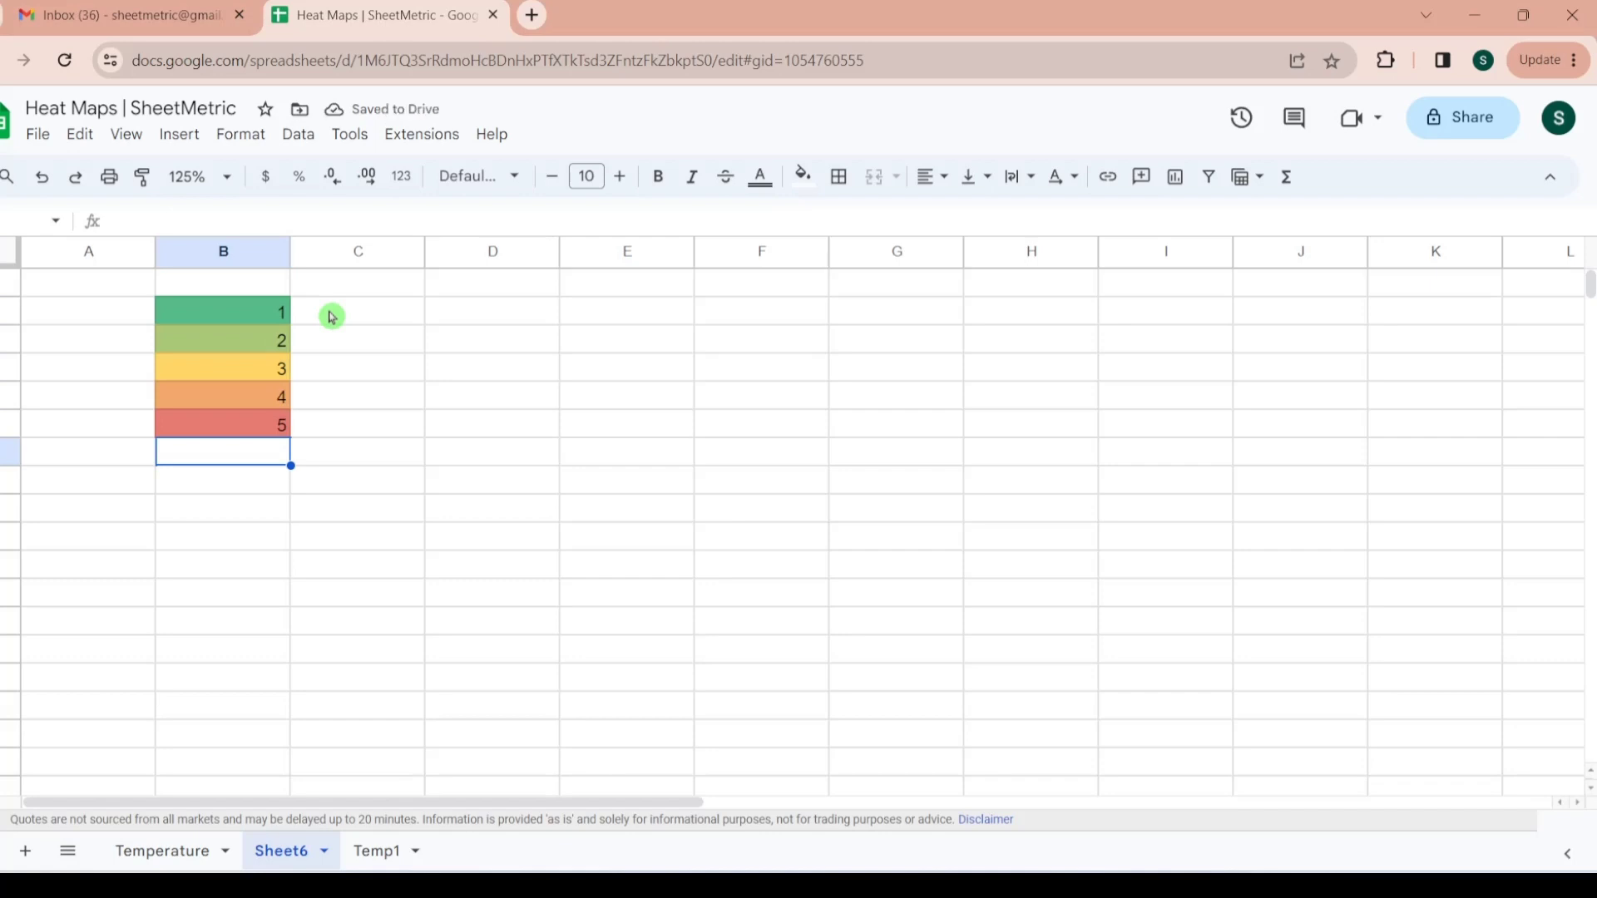
text(6)
key(Return)
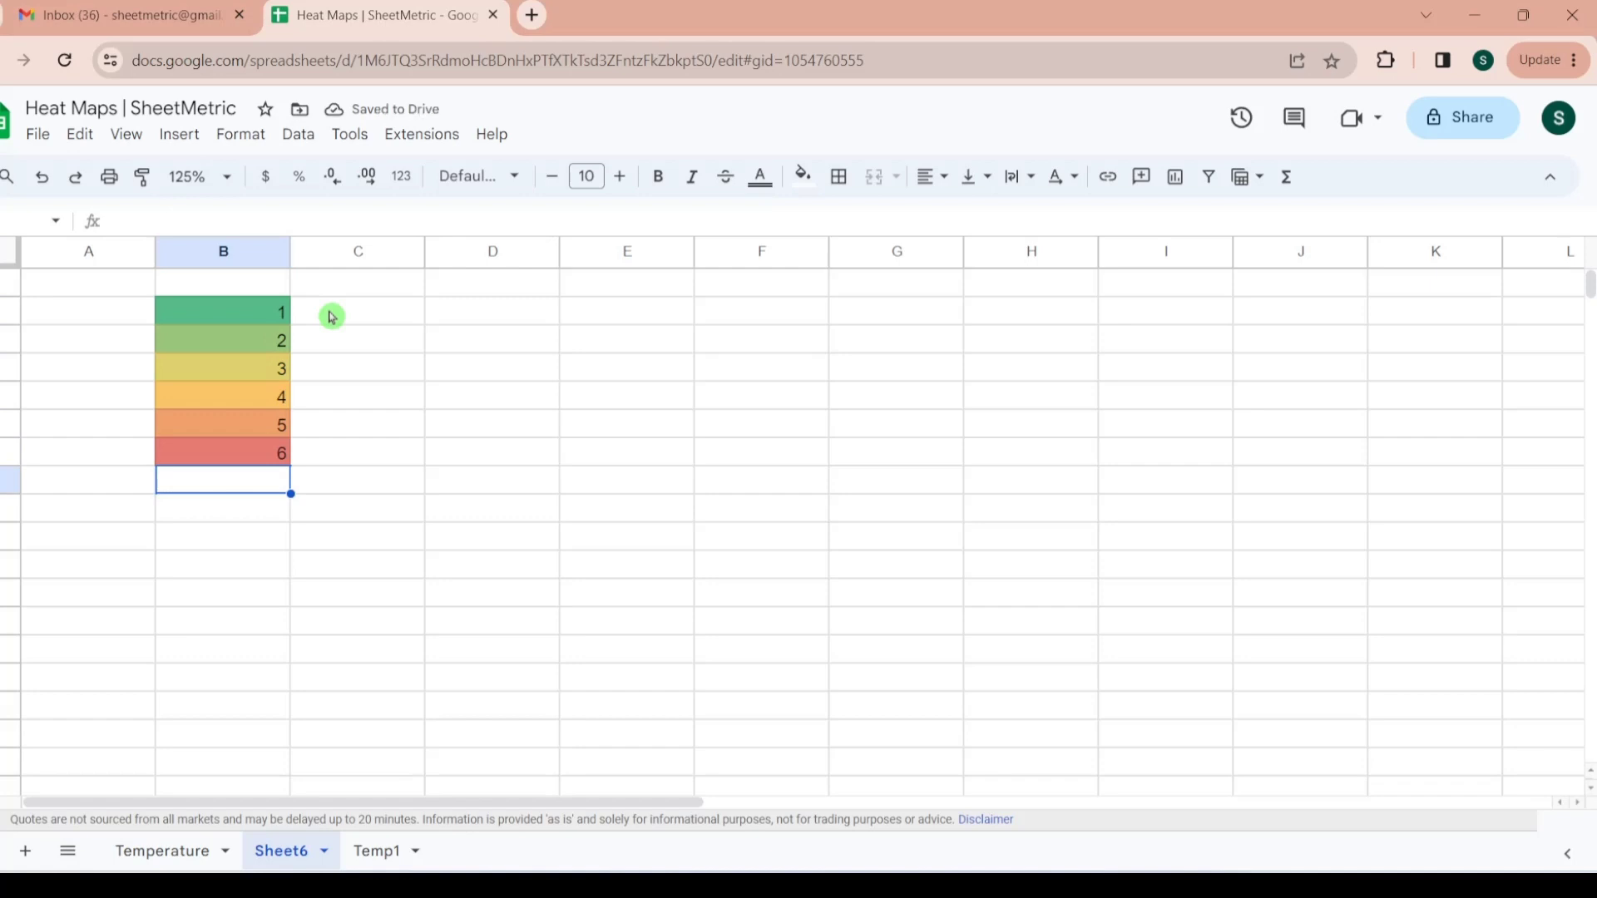
key(Up)
key(Up)
key(Up)
key(Up)
key(Up)
key(Up)
key(Up)
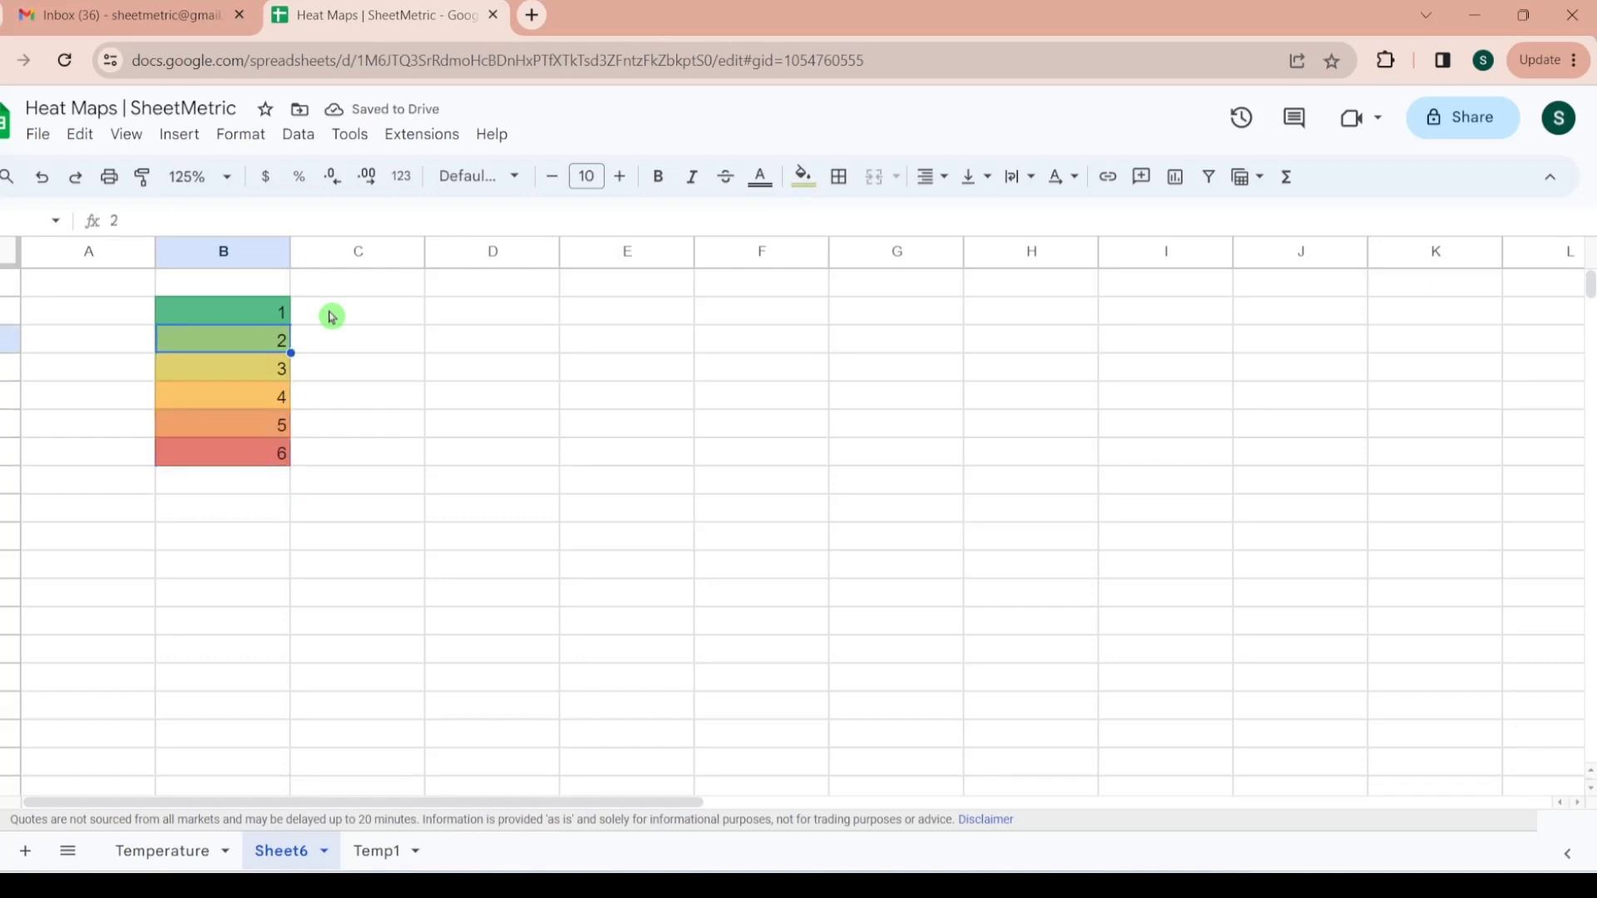
key(Right)
key(Right)
- Enter =SEQUENCE(10) in D2 so column D fills with the numbers 1 to 10
key(Down)
text(=)
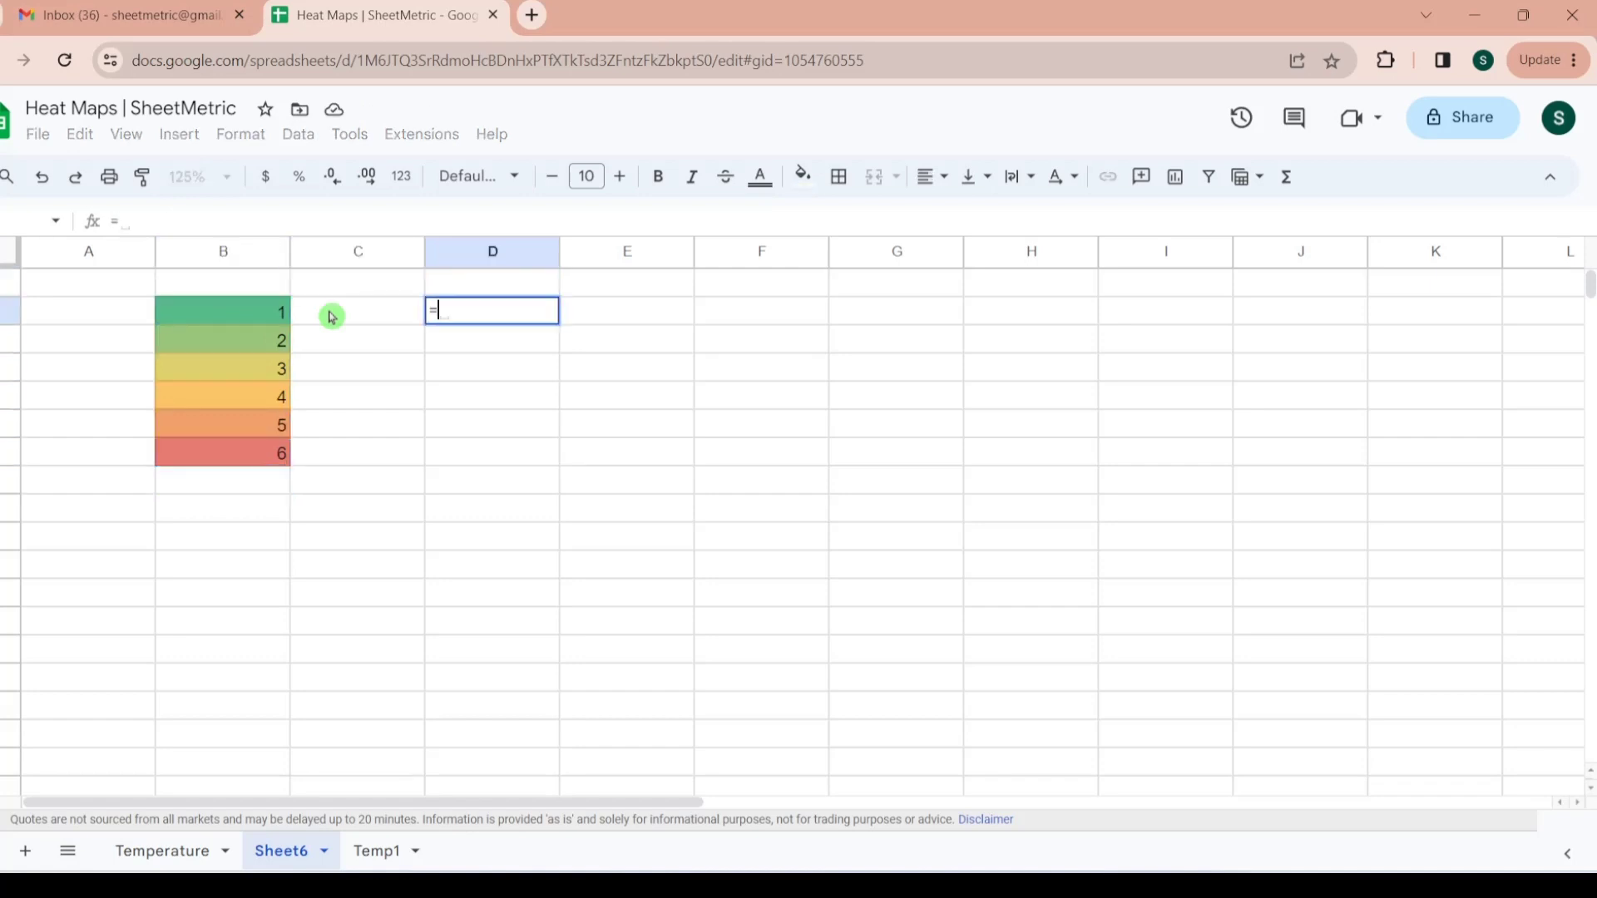
text(sequen)
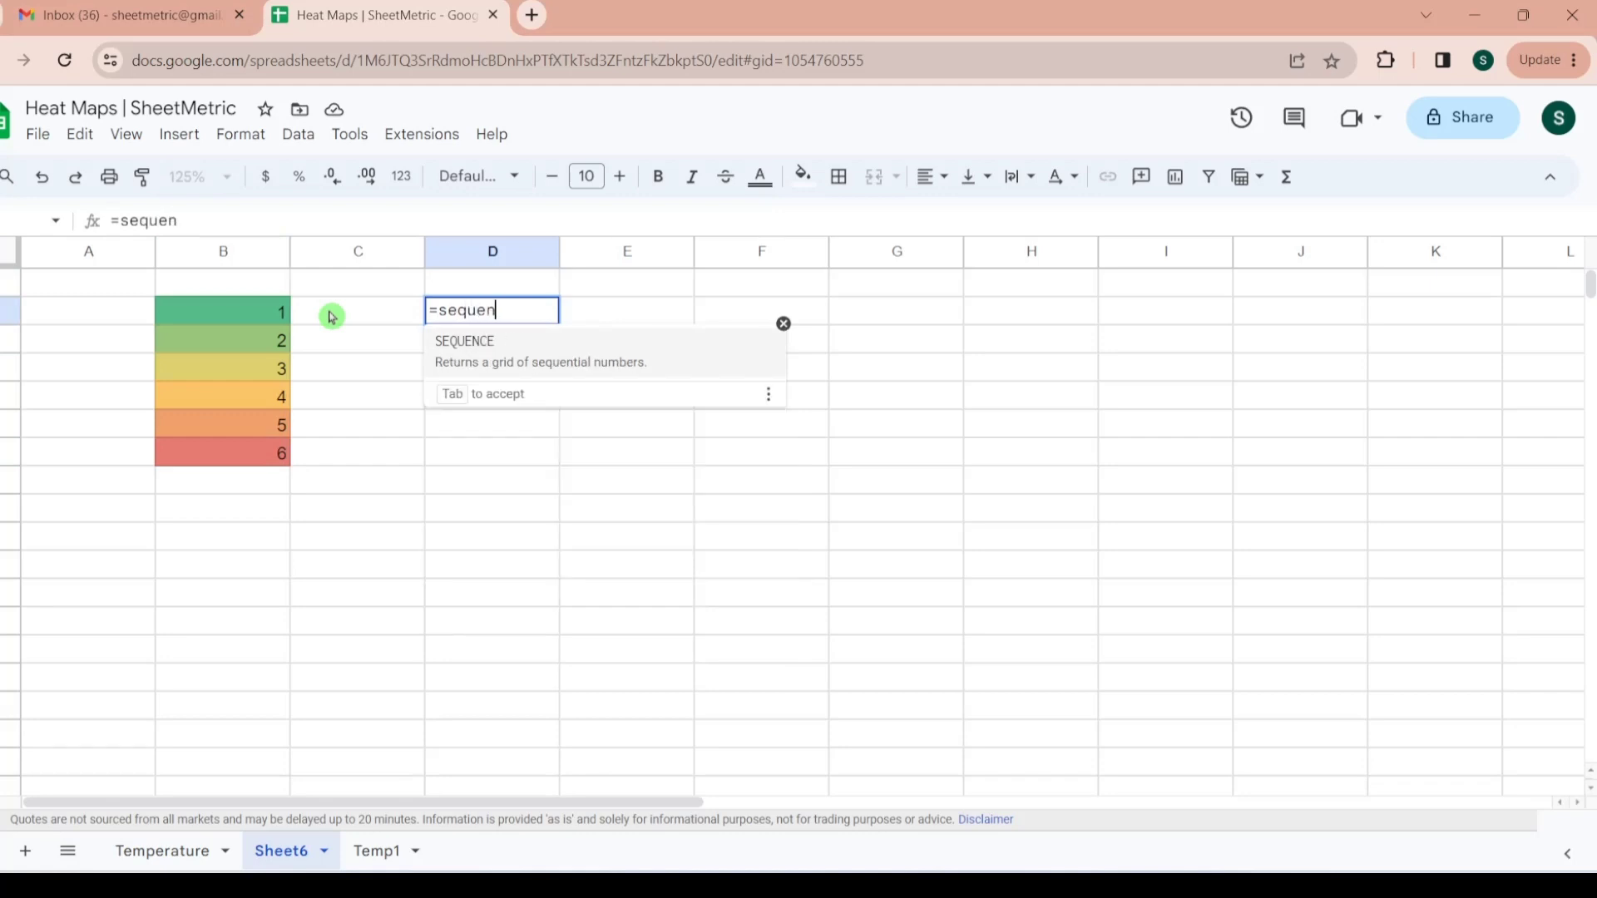
click(524, 360)
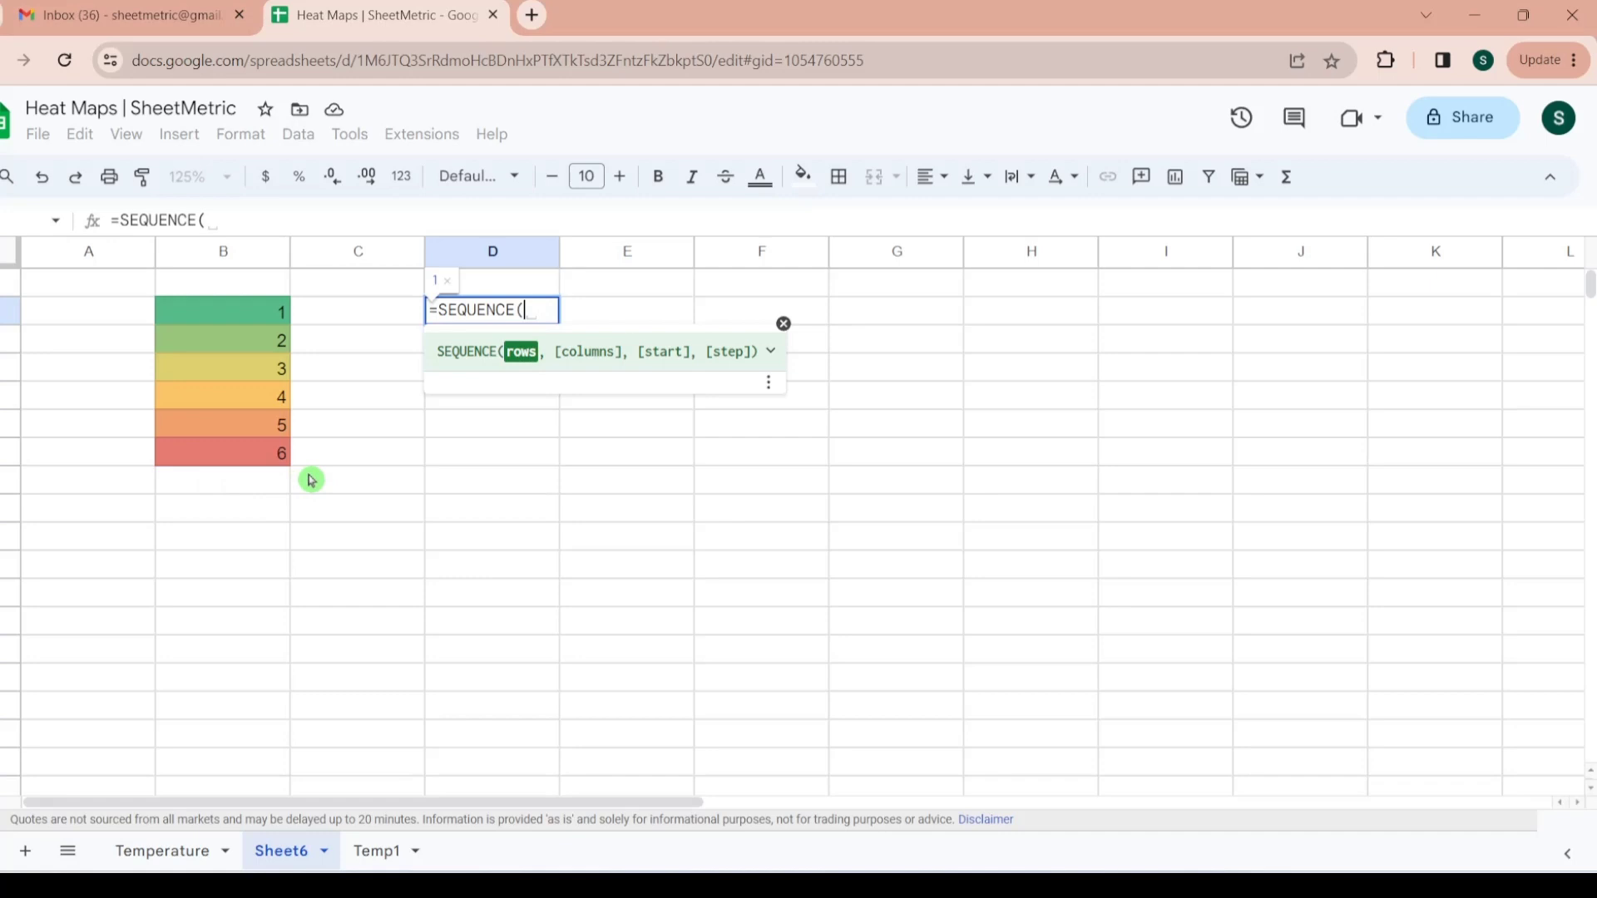
text(10)
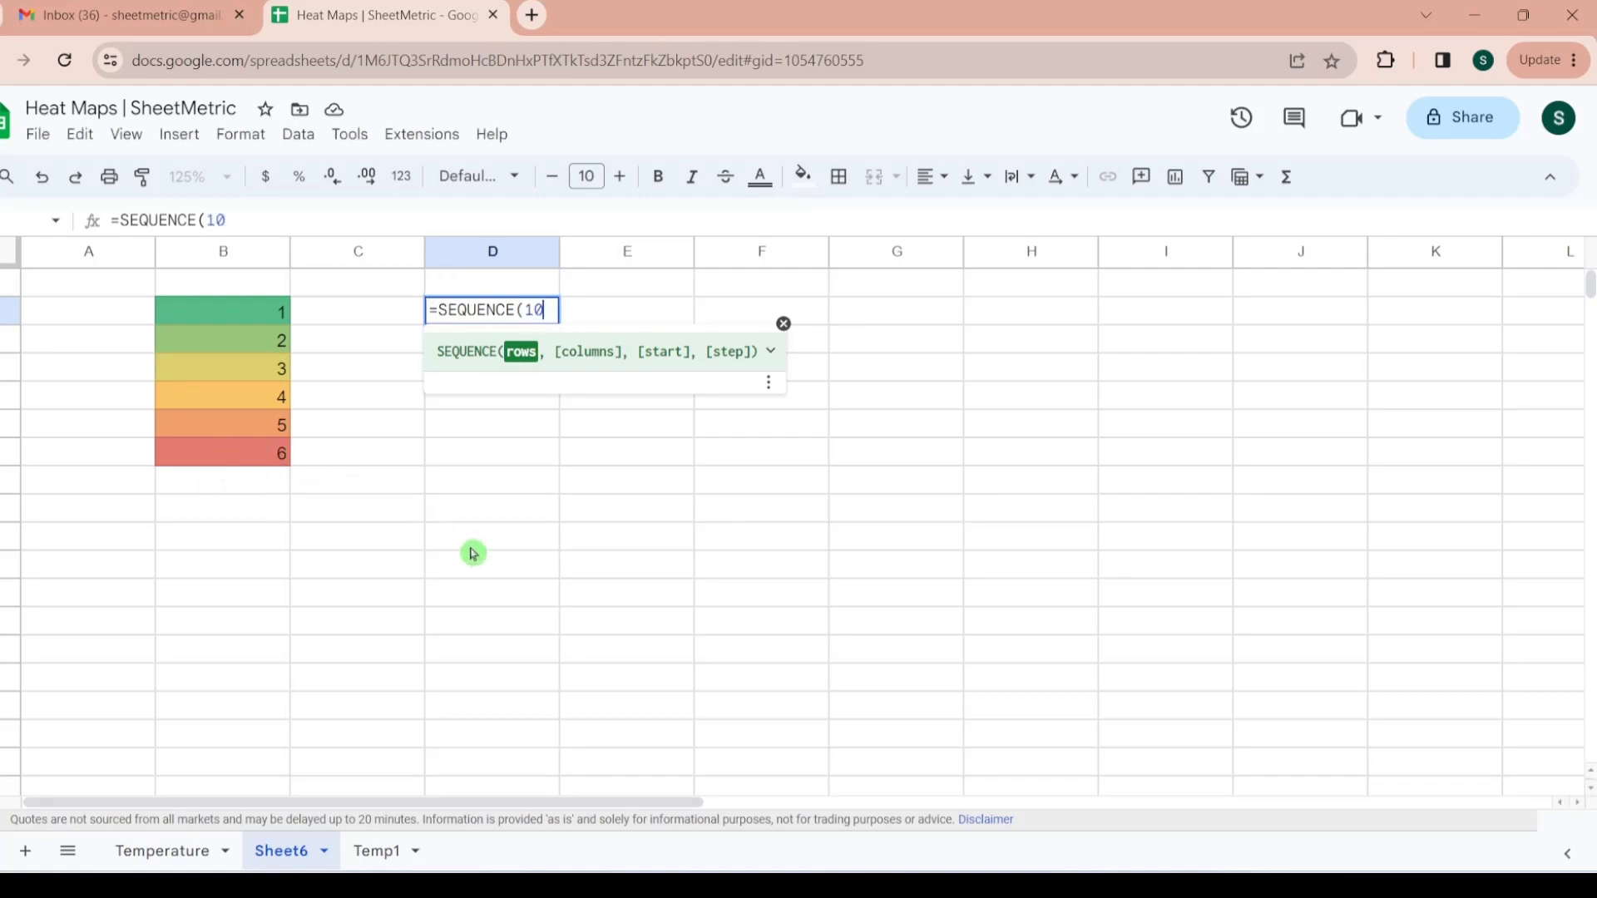
text())
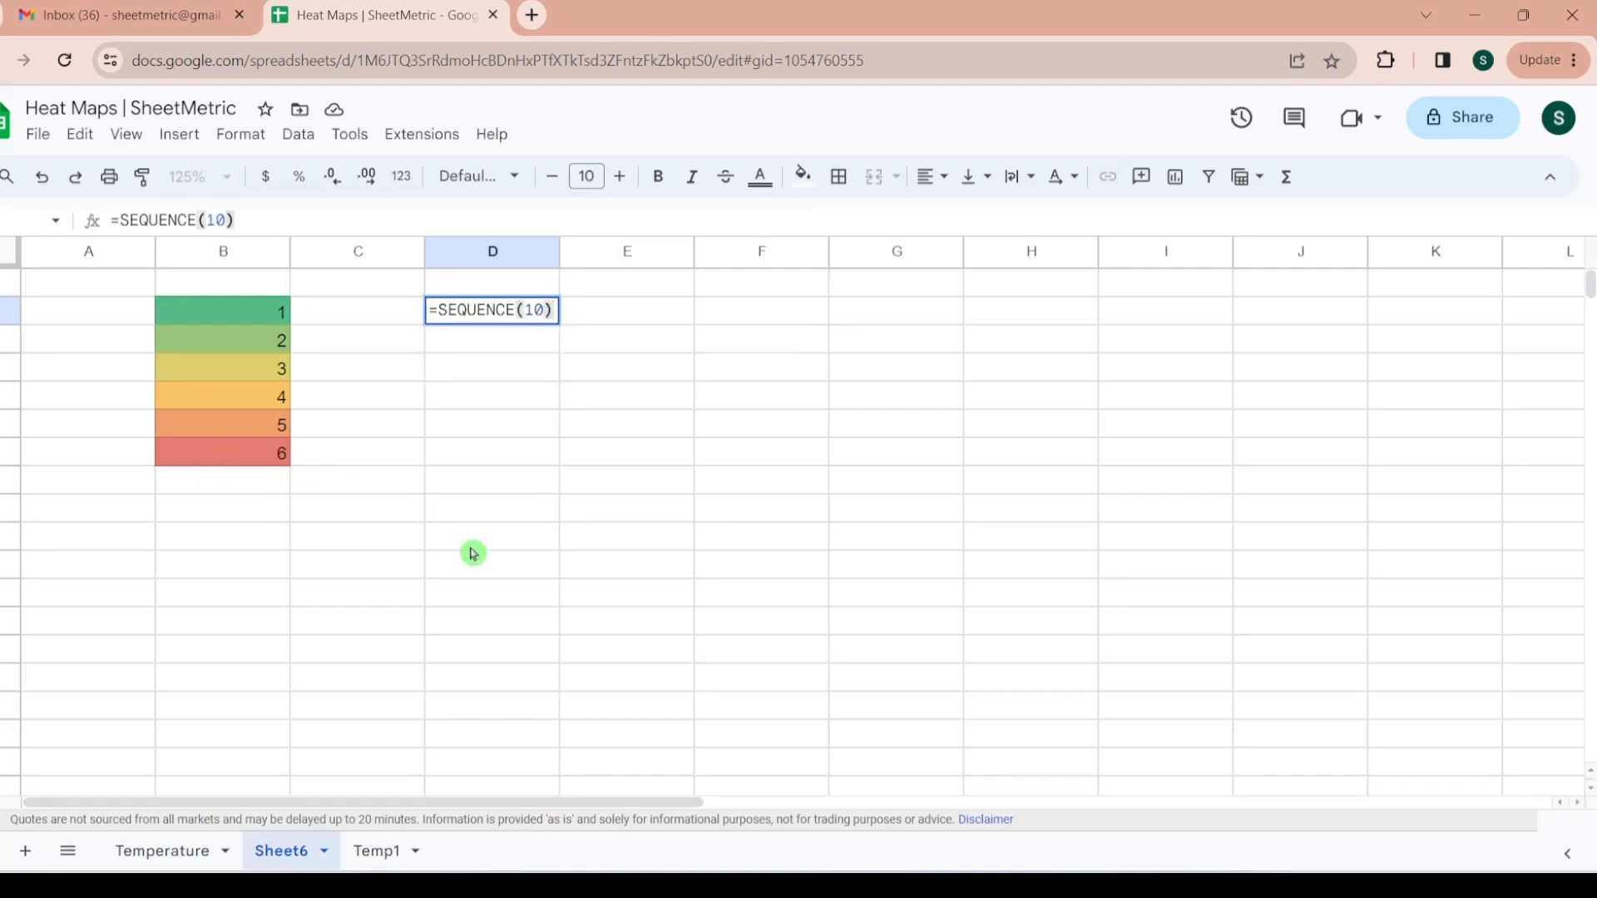
key(Return)
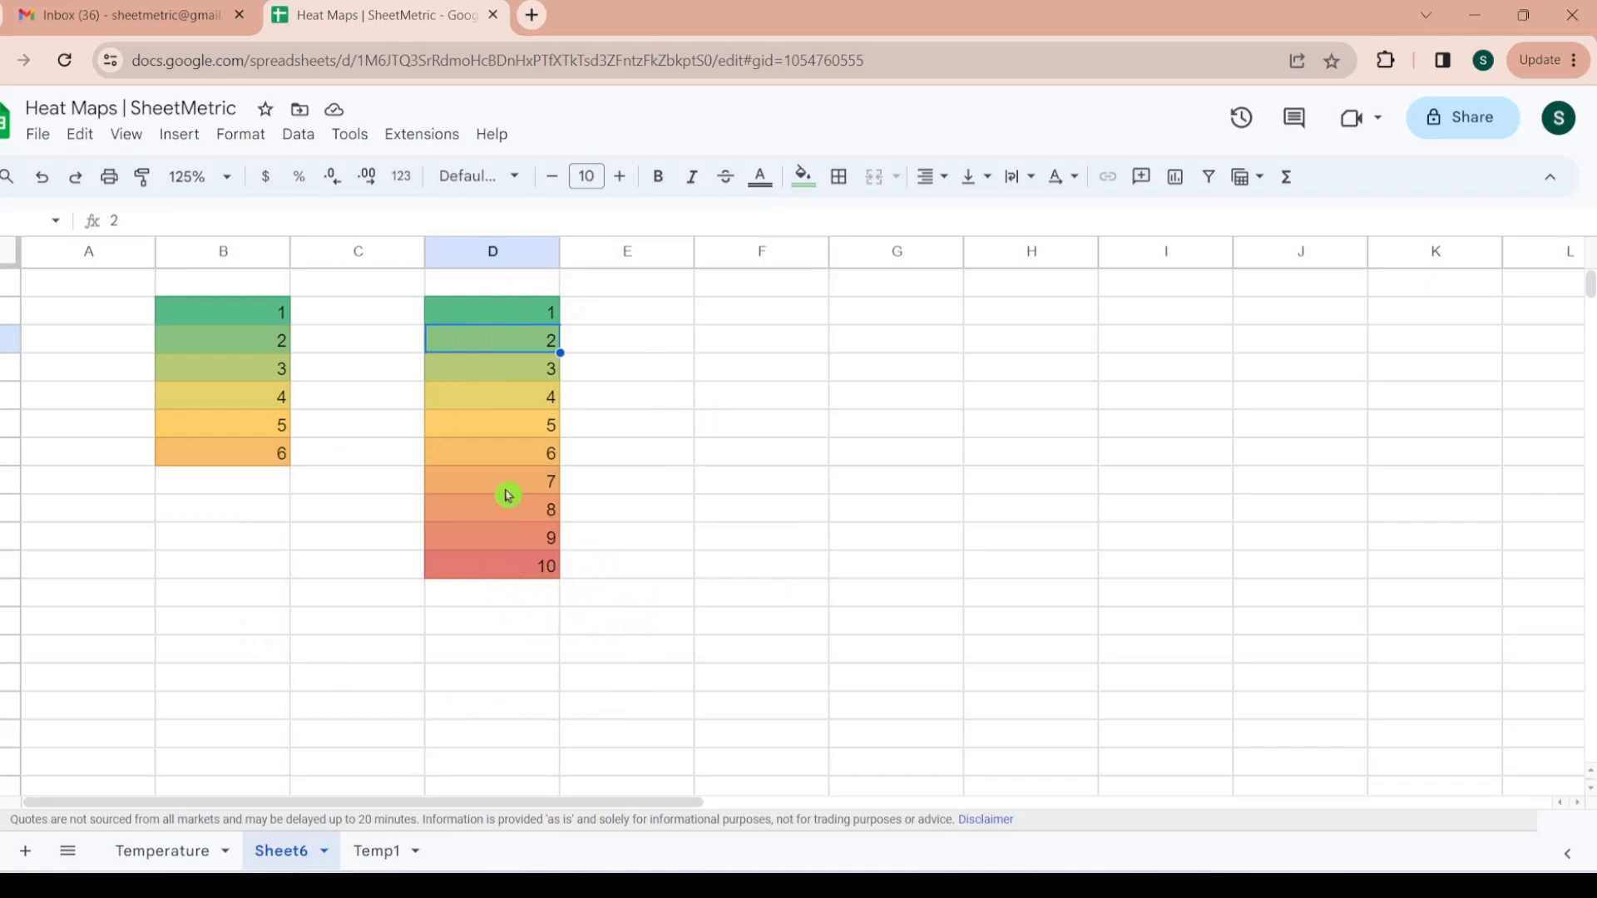
click(529, 311)
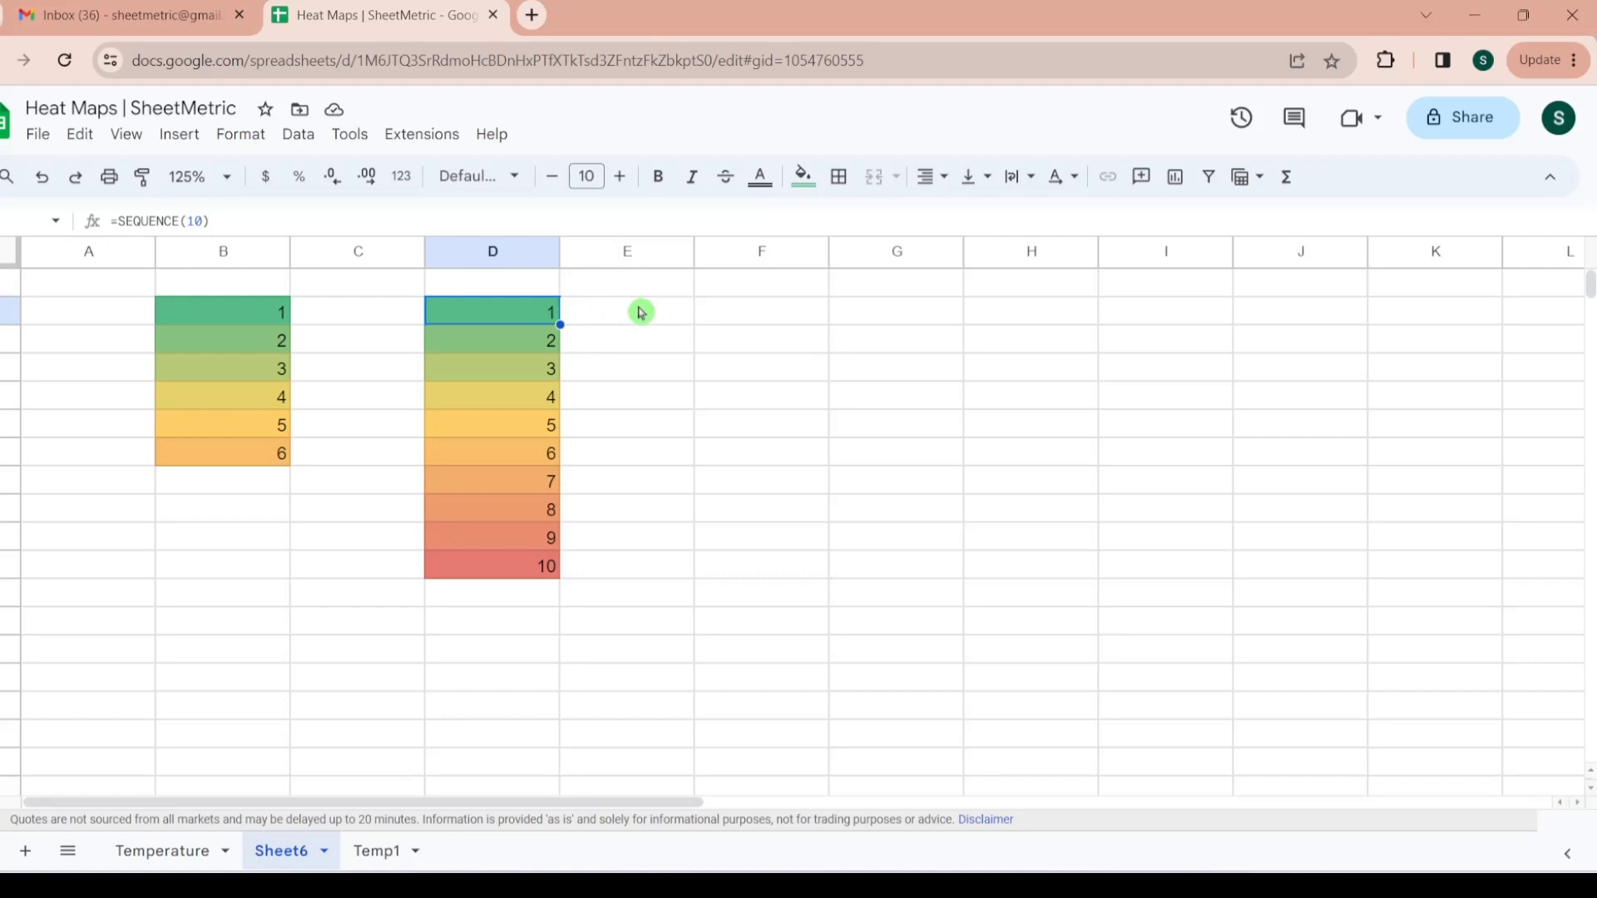
key(Right)
key(Right)
- Enter =RANDARRAY(5,5) to fill a 5×5 block with random decimals
key(Down)
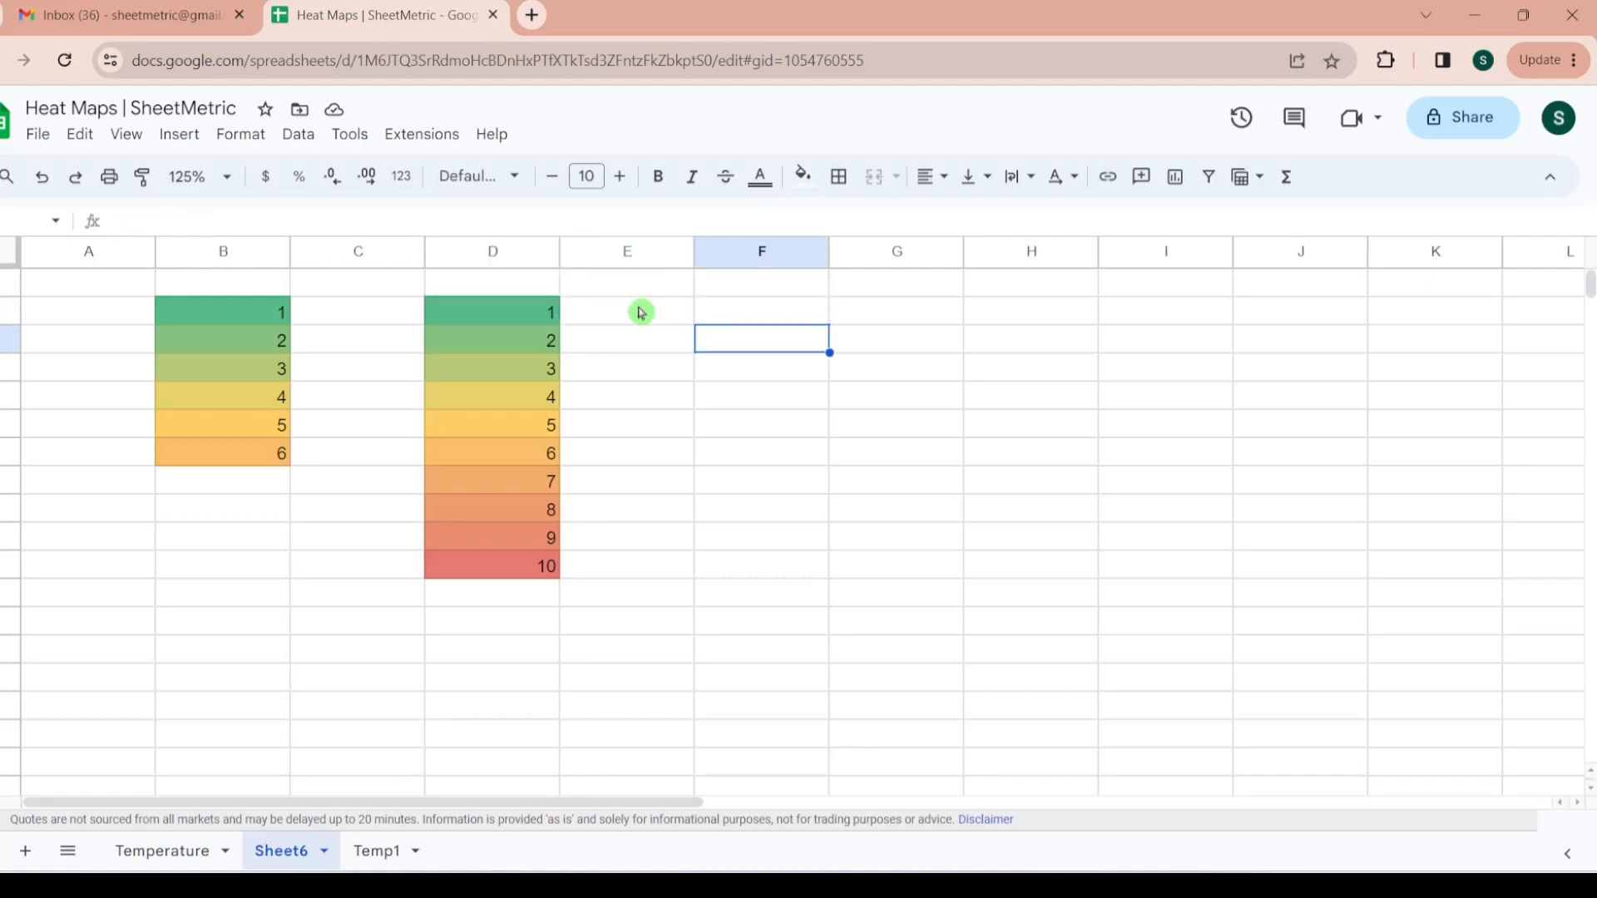
text(=rand)
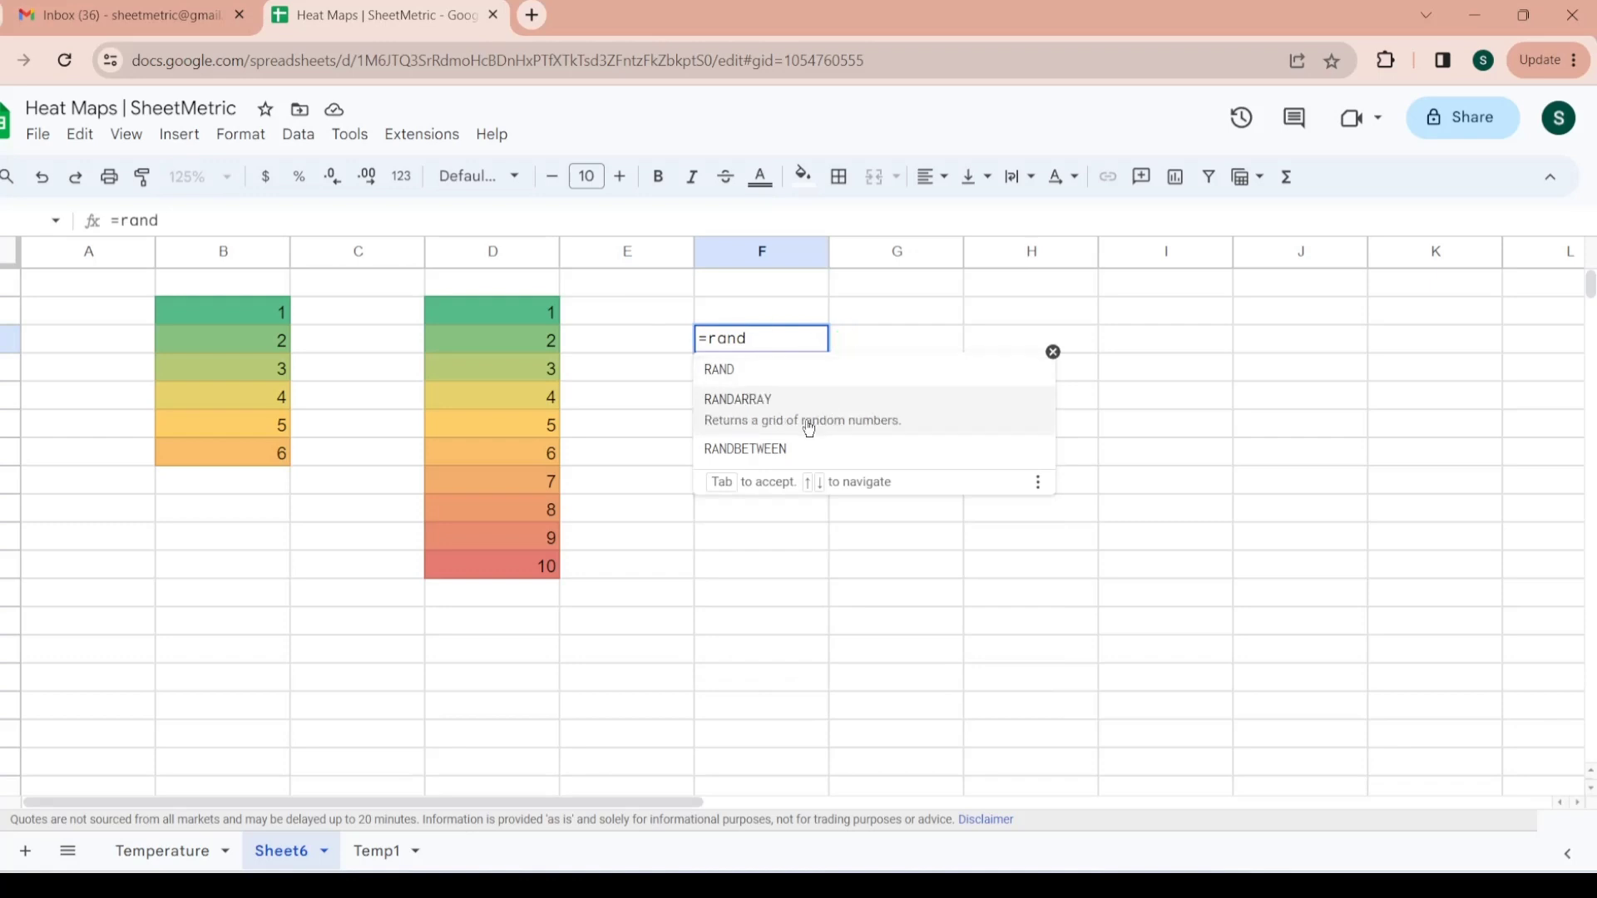
click(808, 425)
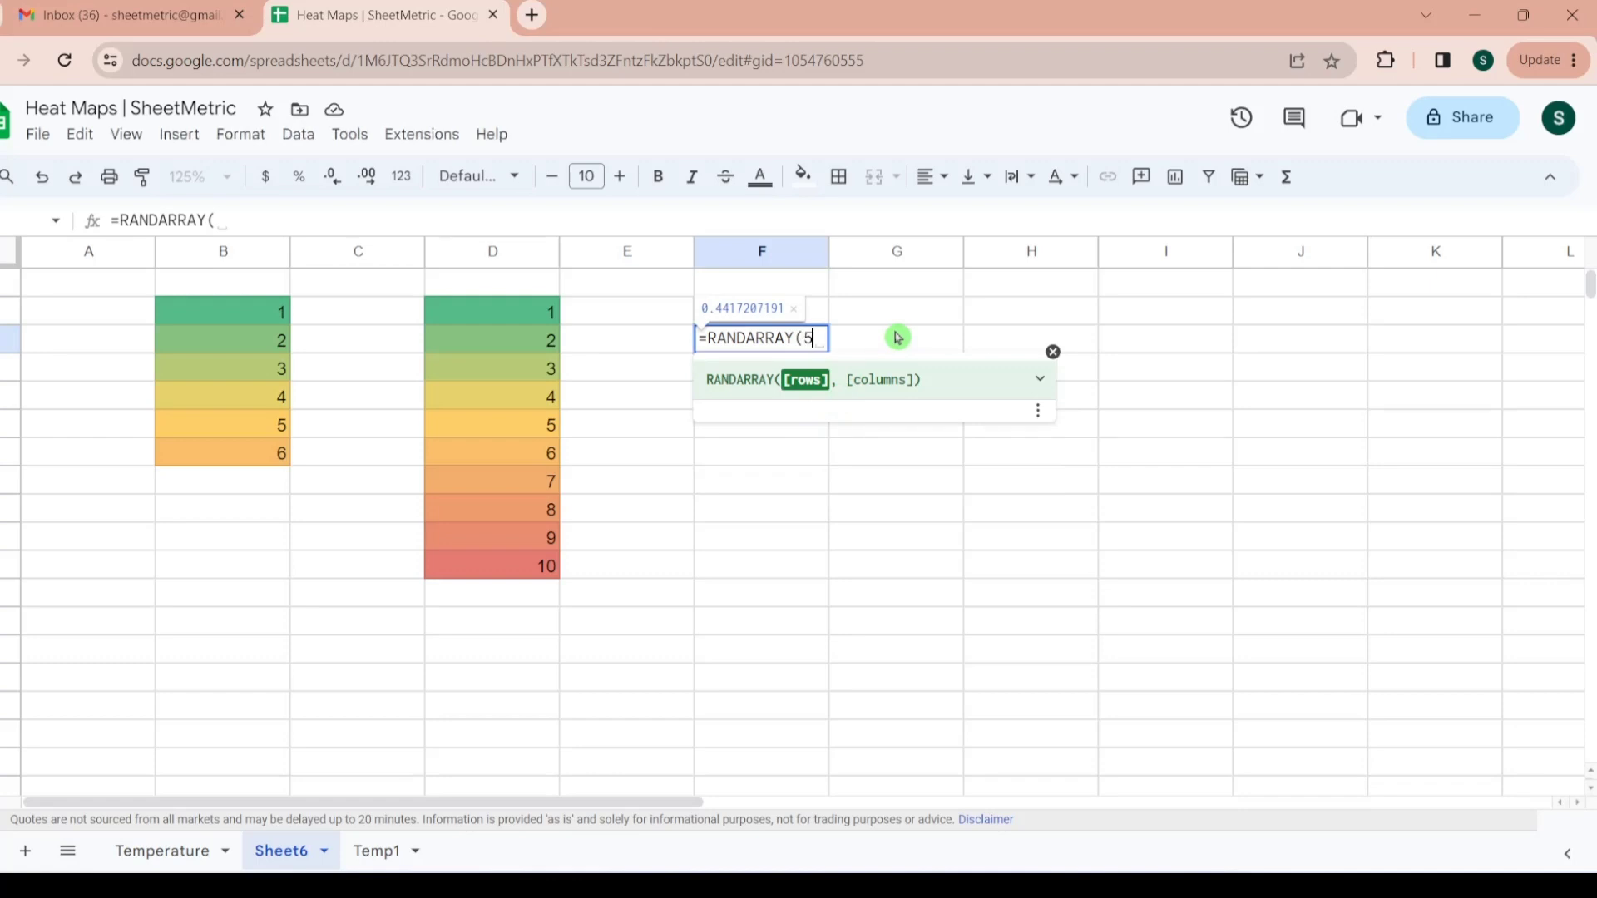
text(5,5)
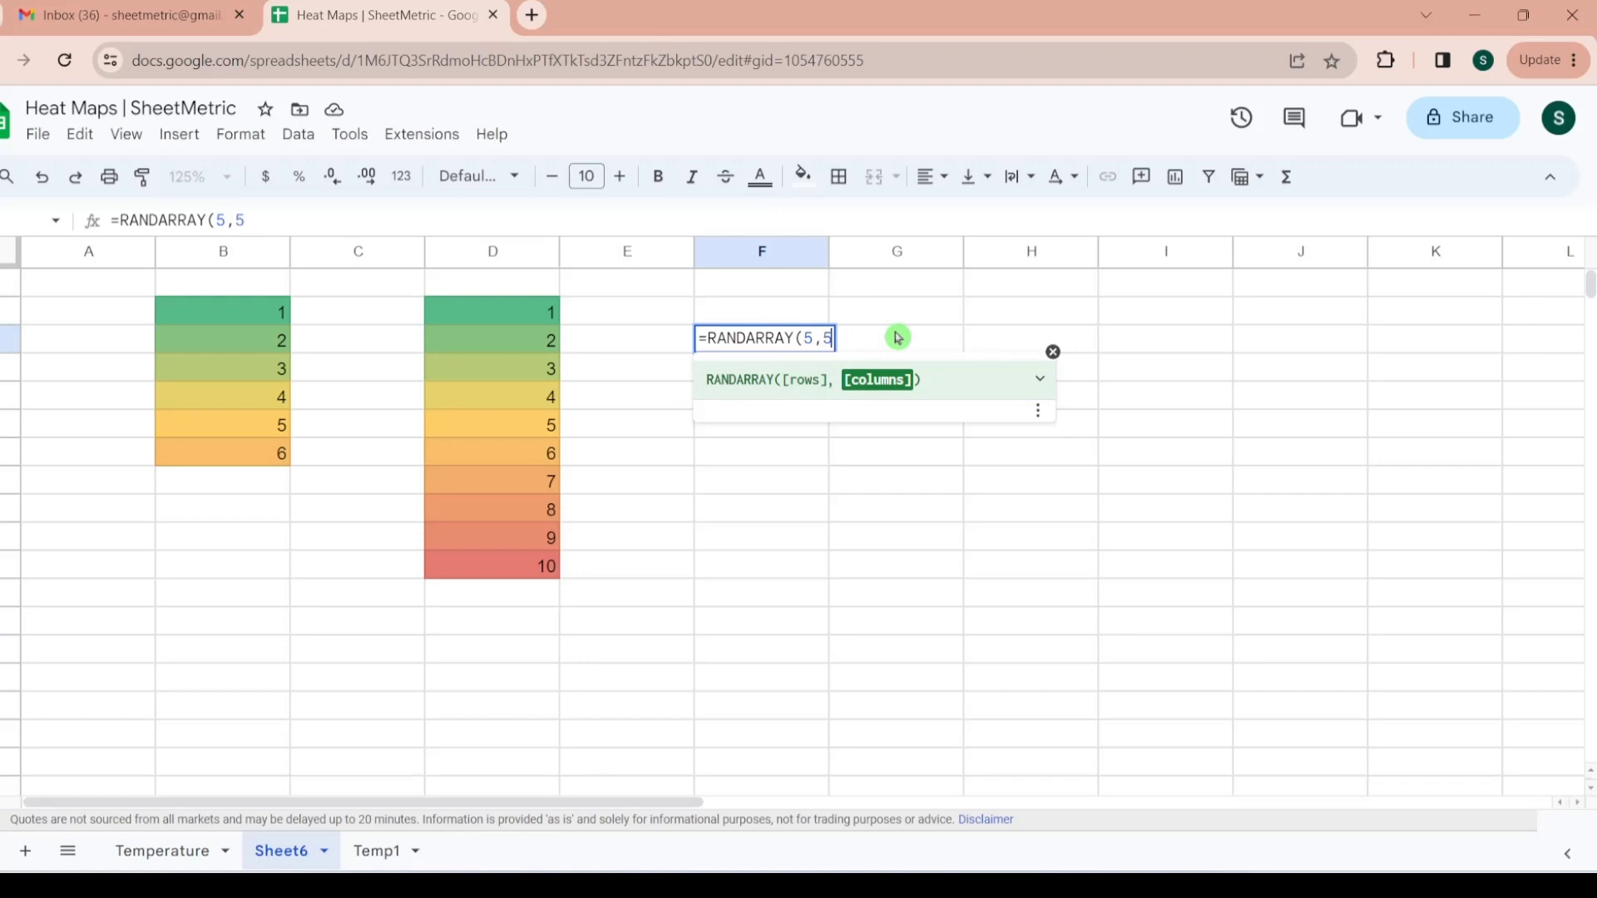
text())
key(Return)
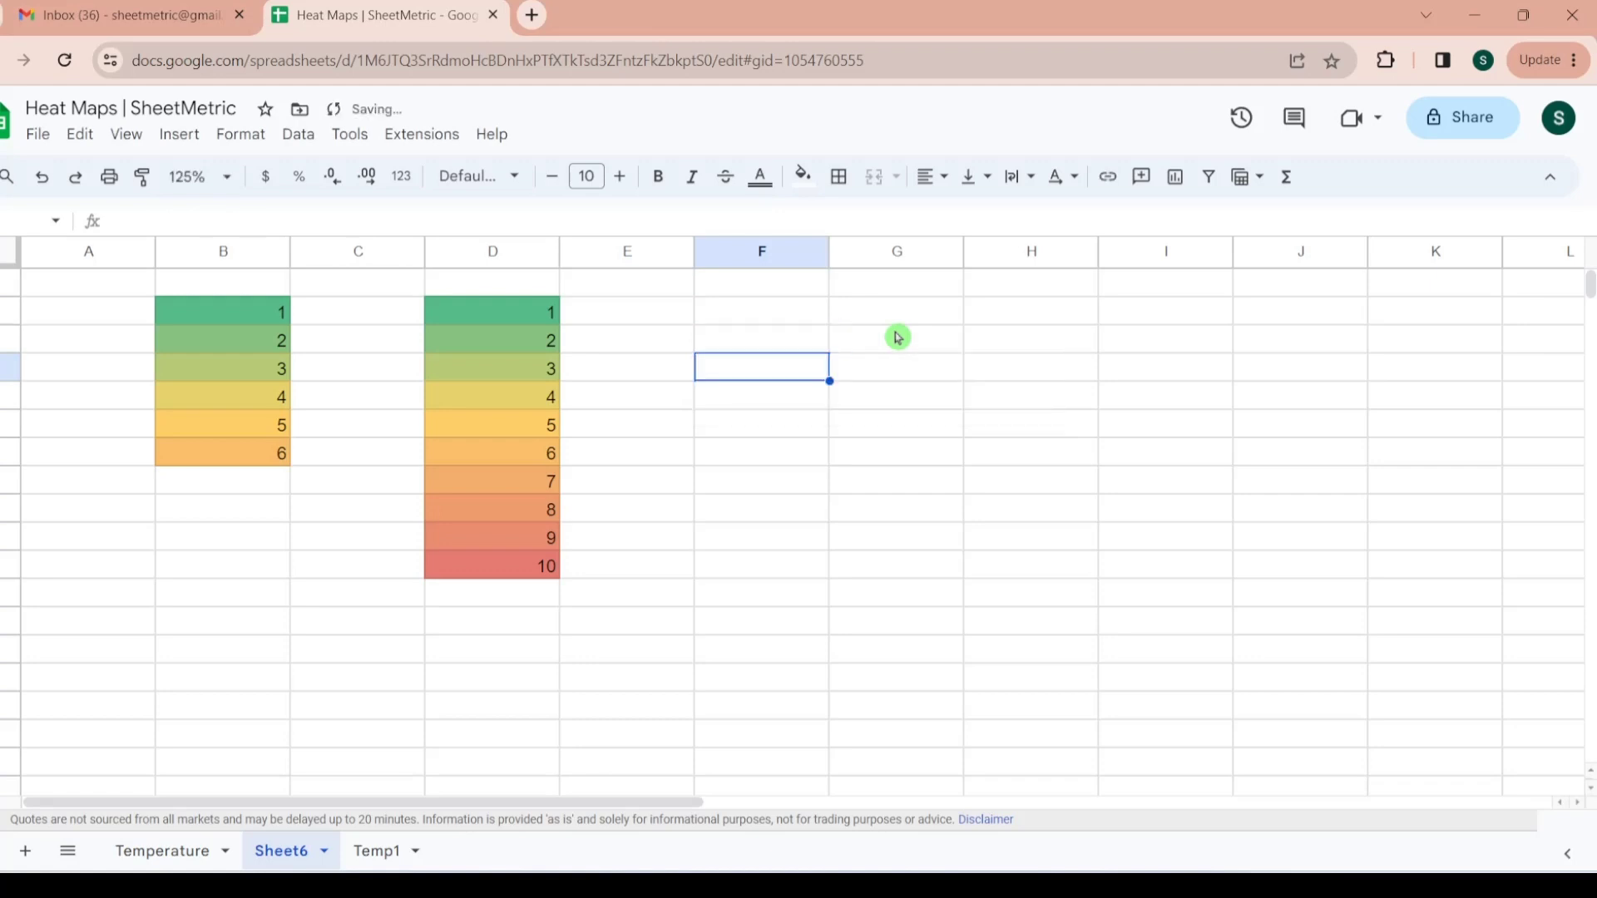
key(Up)
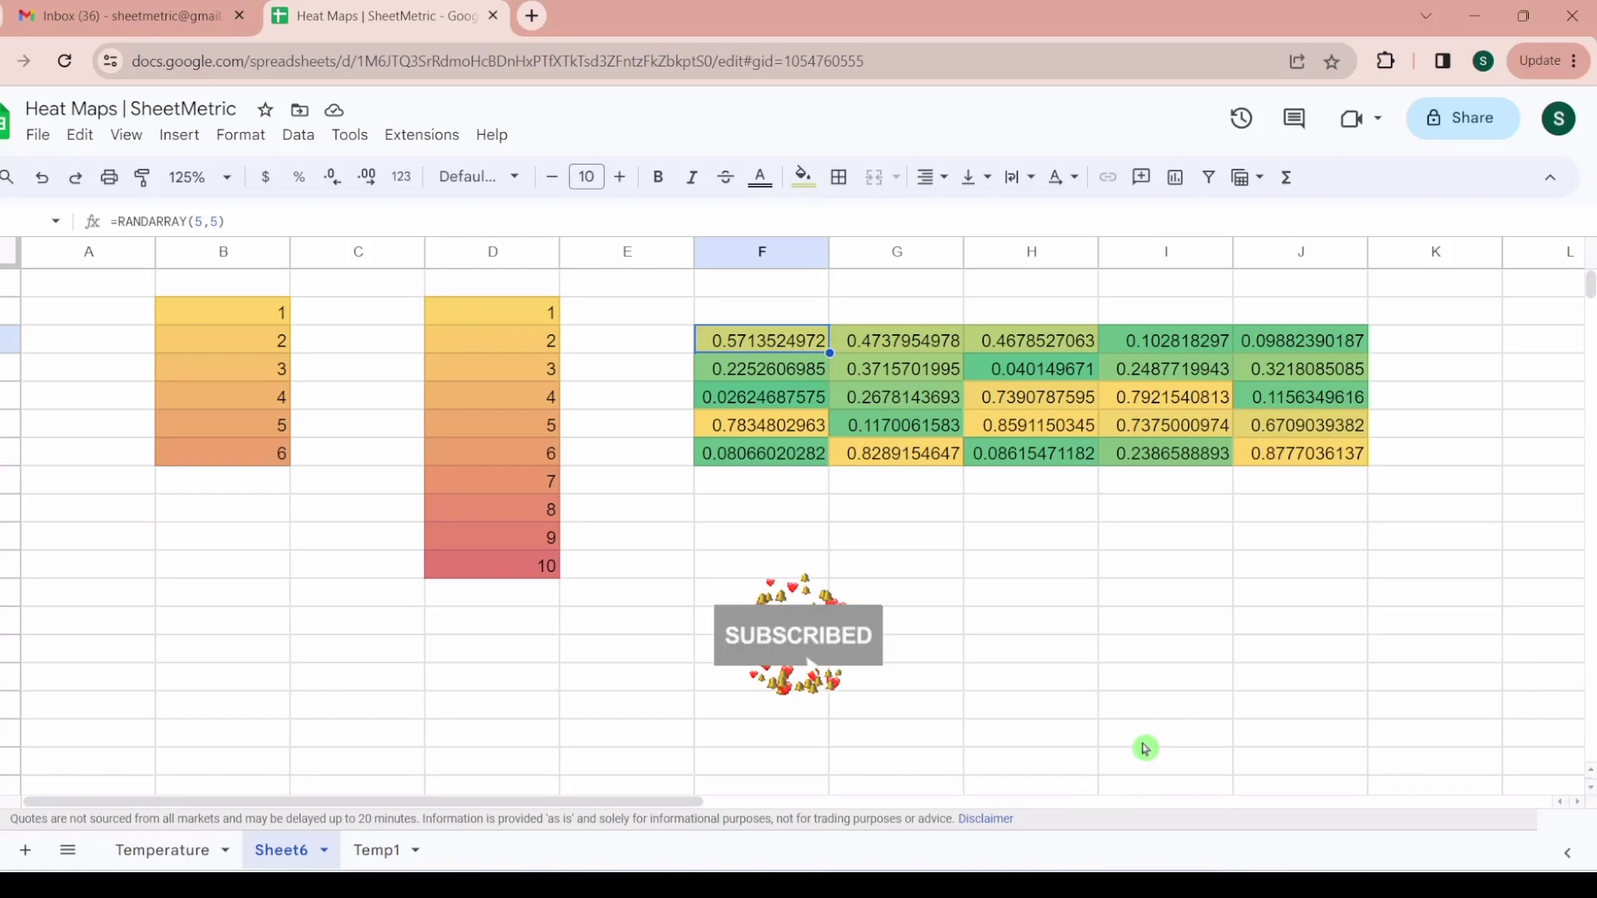
click(774, 490)
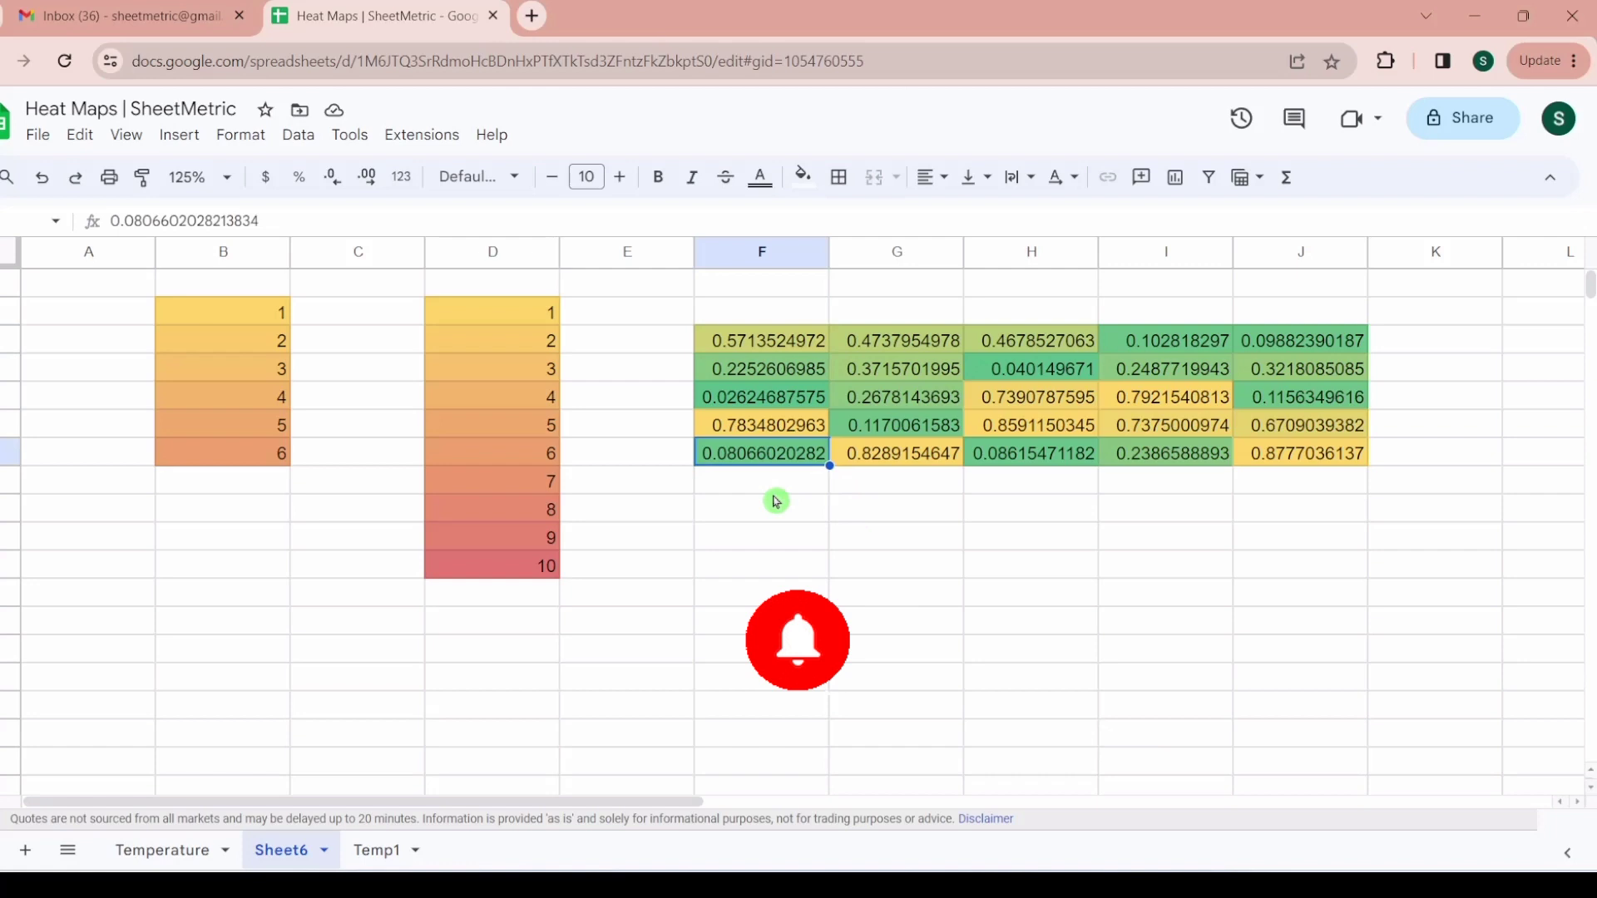
key(Up)
key(Up)
key(Up)
key(Up)
key(Down)
key(Down)
key(Down)
key(Down)
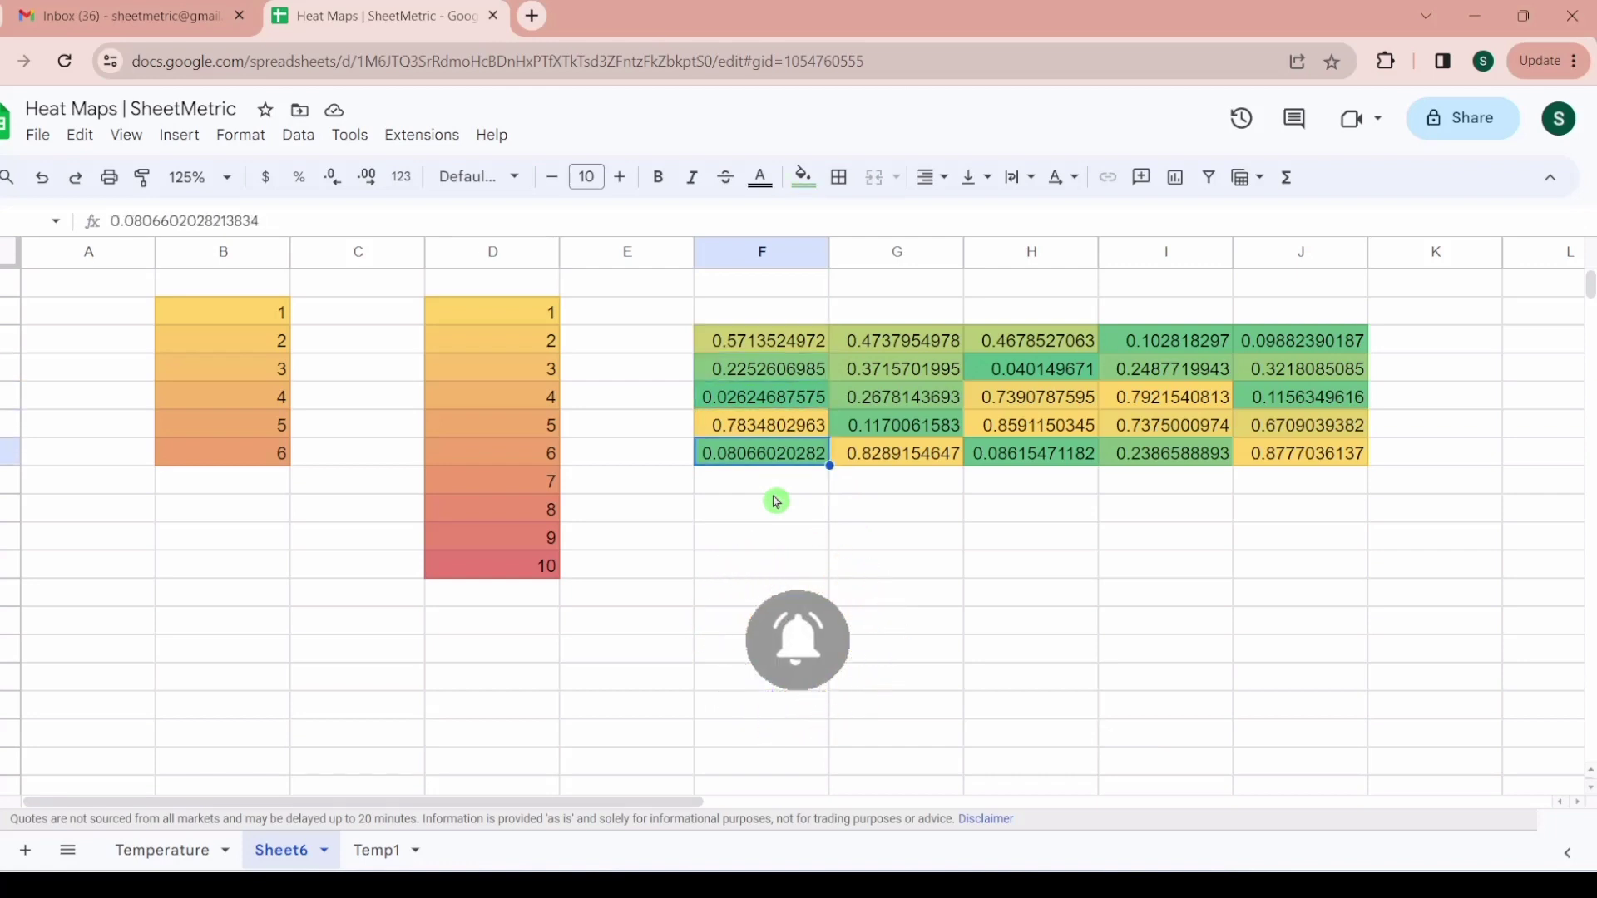
key(Up)
key(Up)
key(Up)
key(Up)
key(shift+Down)
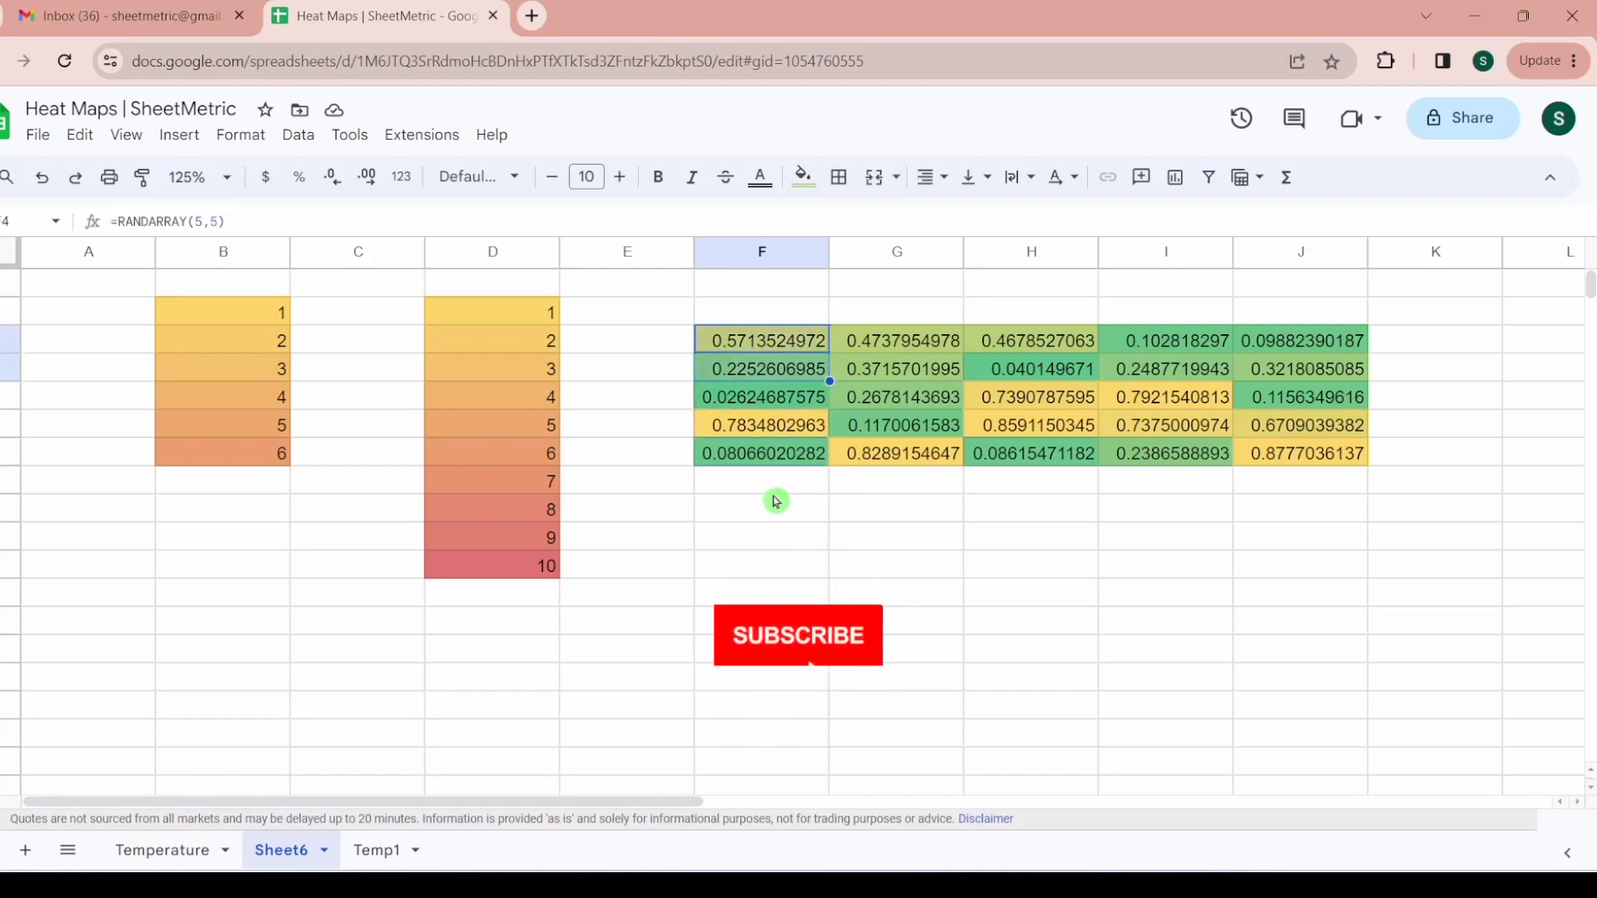
key(shift+Down)
key(shift+Down)
key(shift+Down)
key(shift+Right)
key(shift+Right)
key(shift+Right)
key(shift+Right)
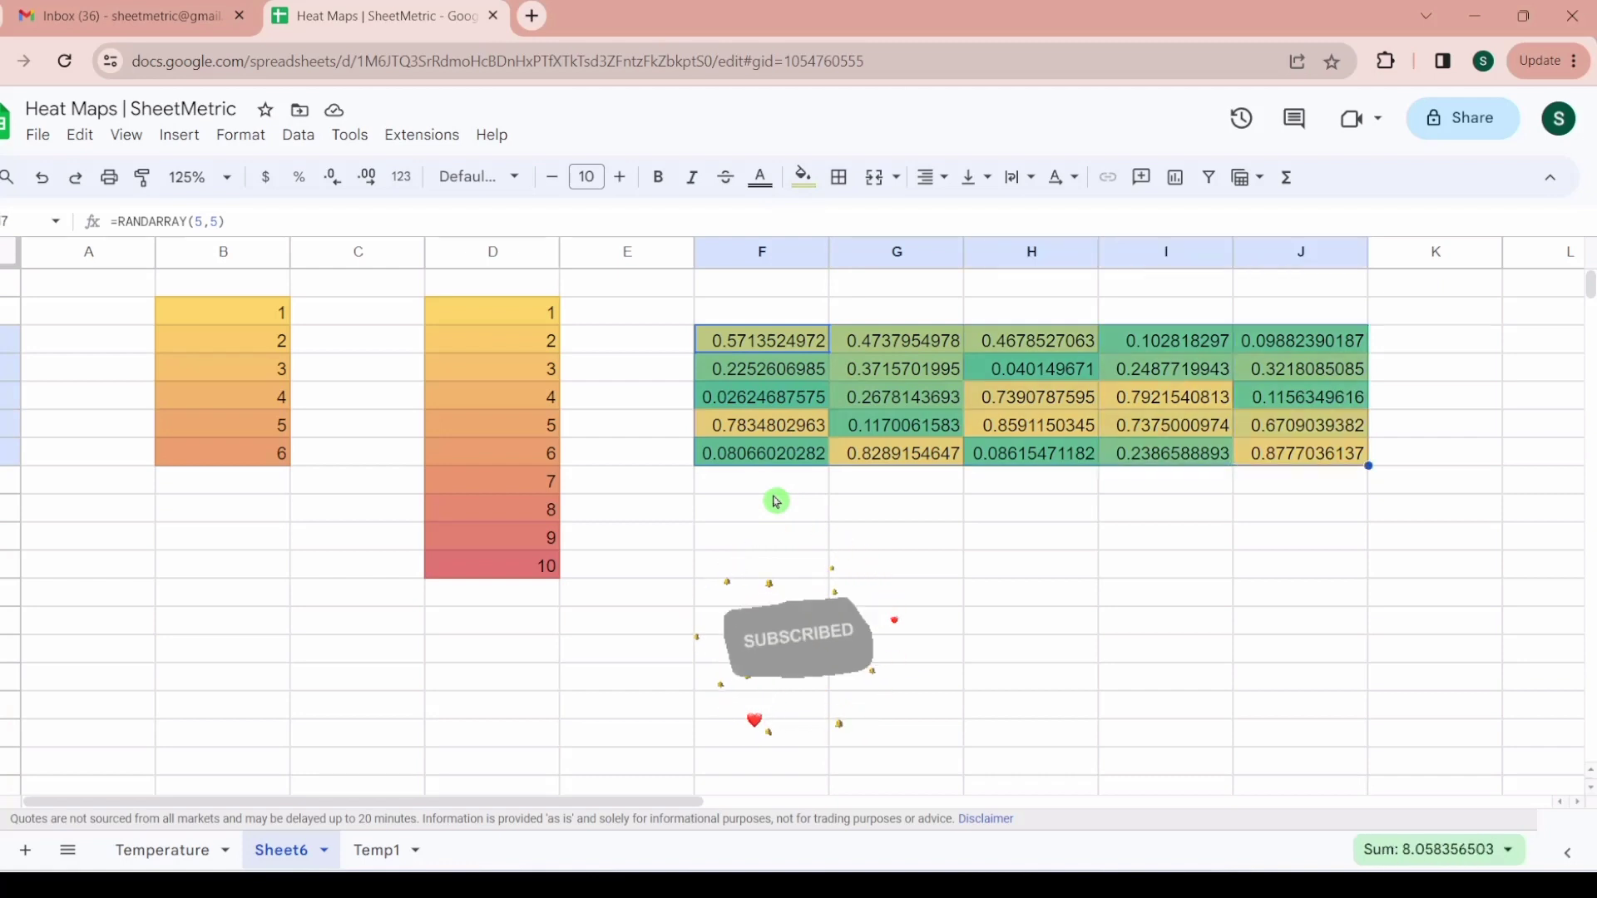
key(Right)
key(Left)
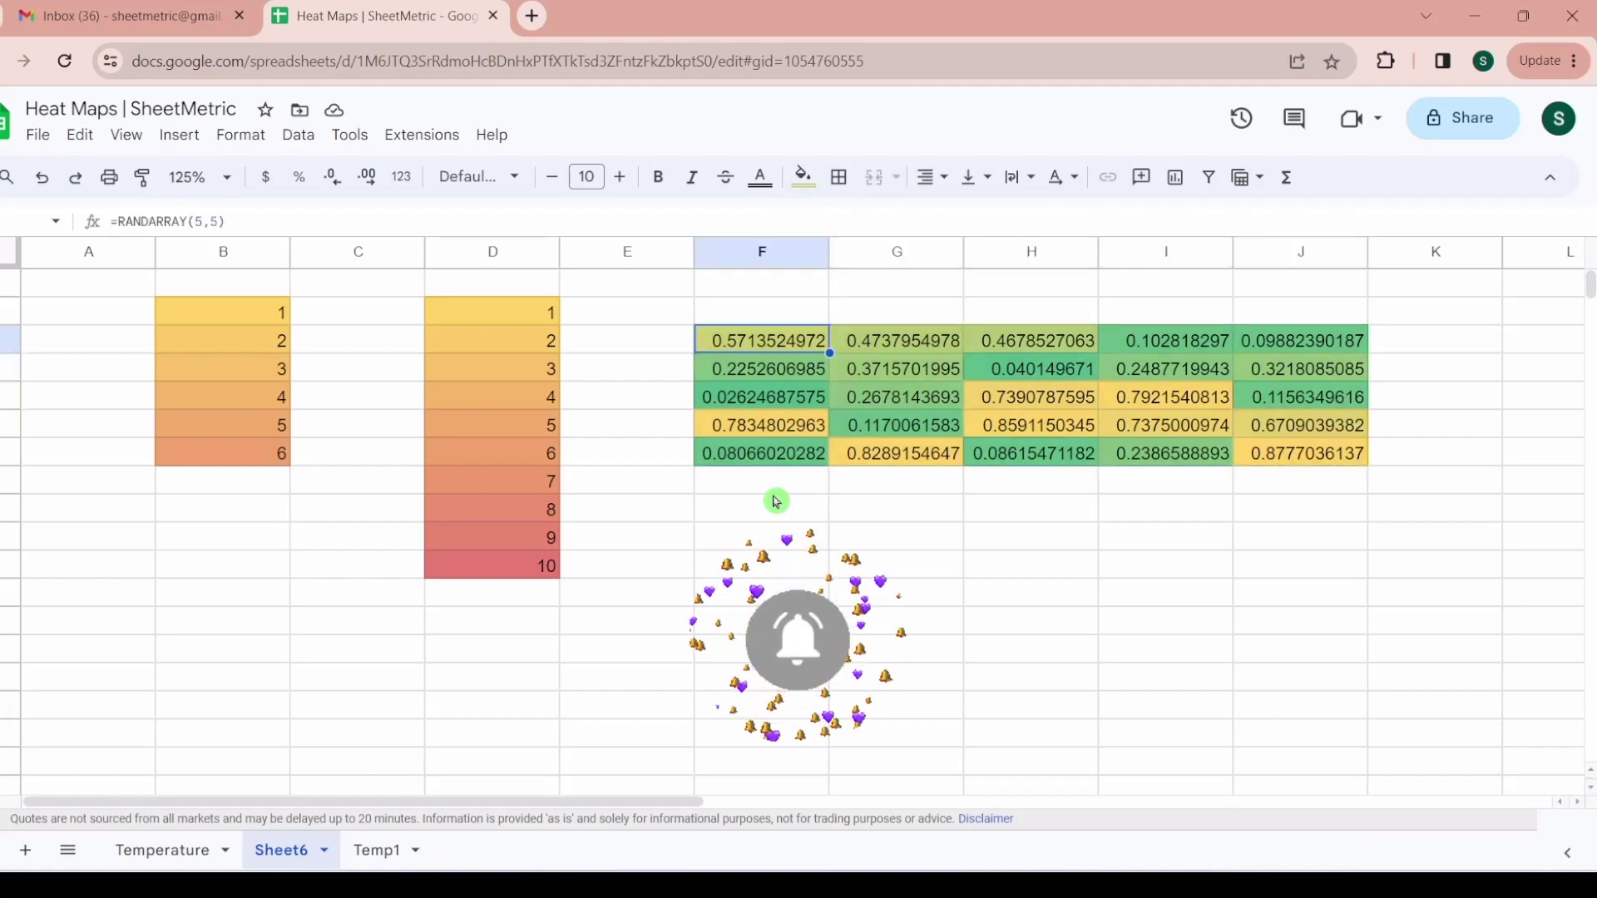
key(Down)
key(Down)
key(Down)
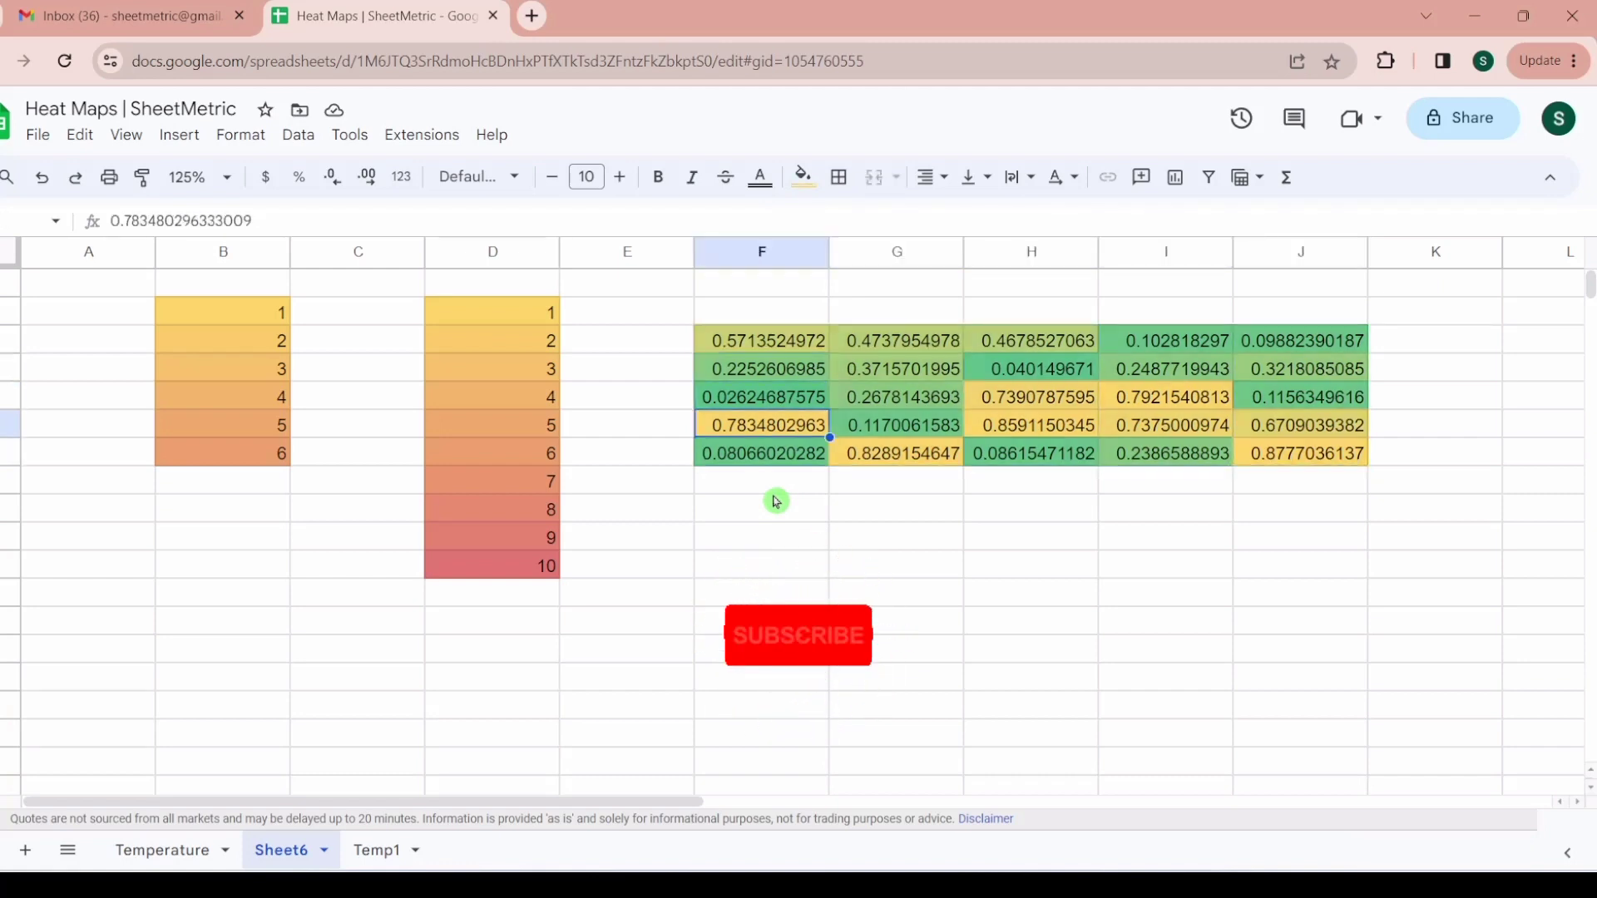
key(Up)
key(Up)
key(Up)
key(Down)
key(Down)
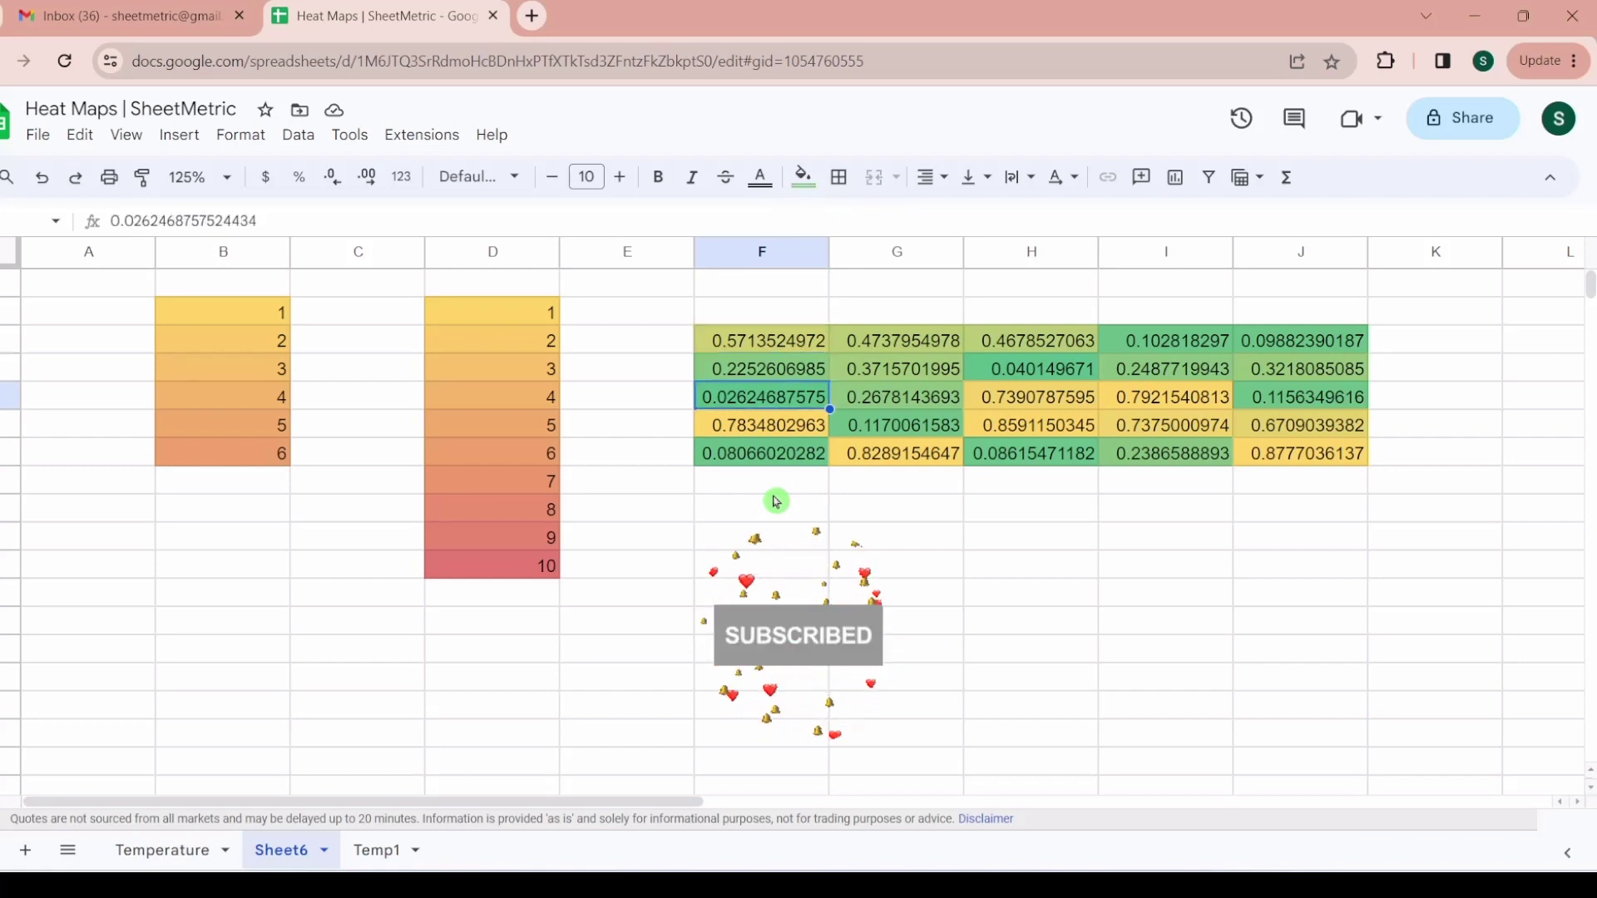